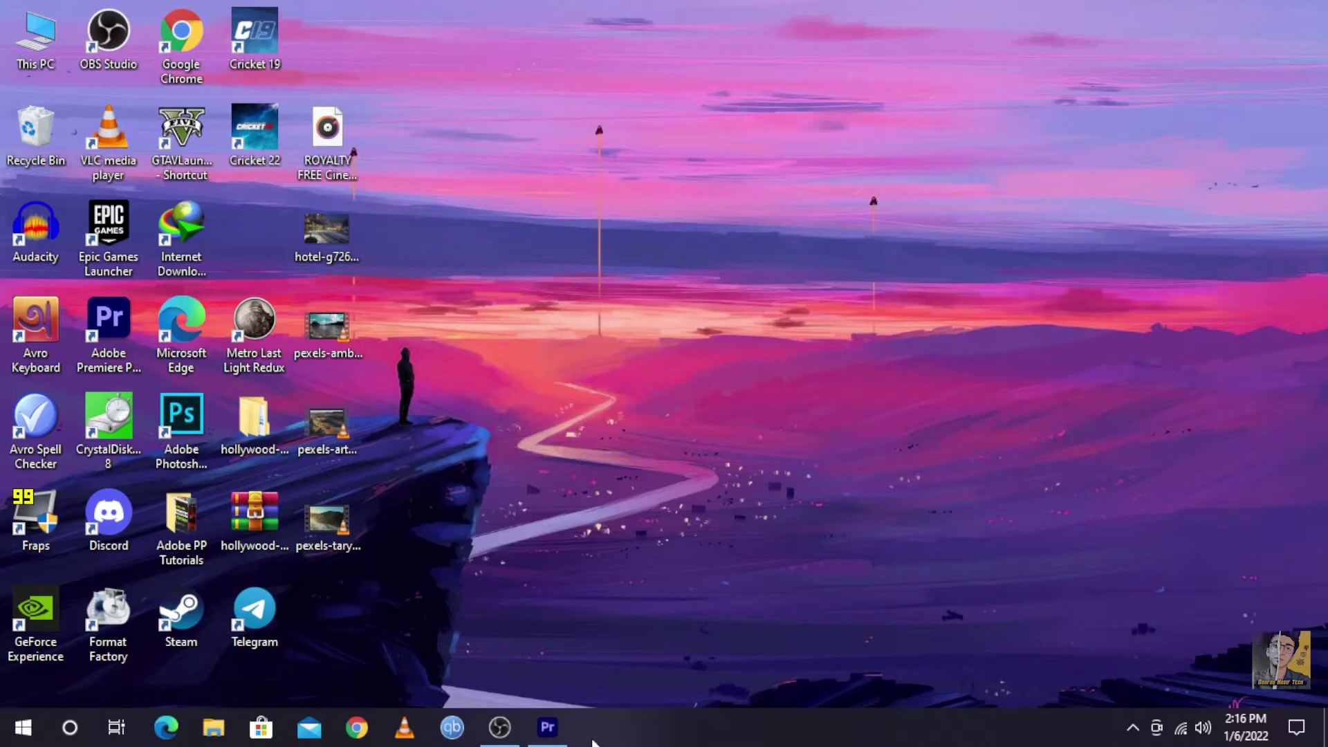
# Minimize Premiere Pro and create a new desktop folder named 'First Video'.
pyautogui.click(547, 726)
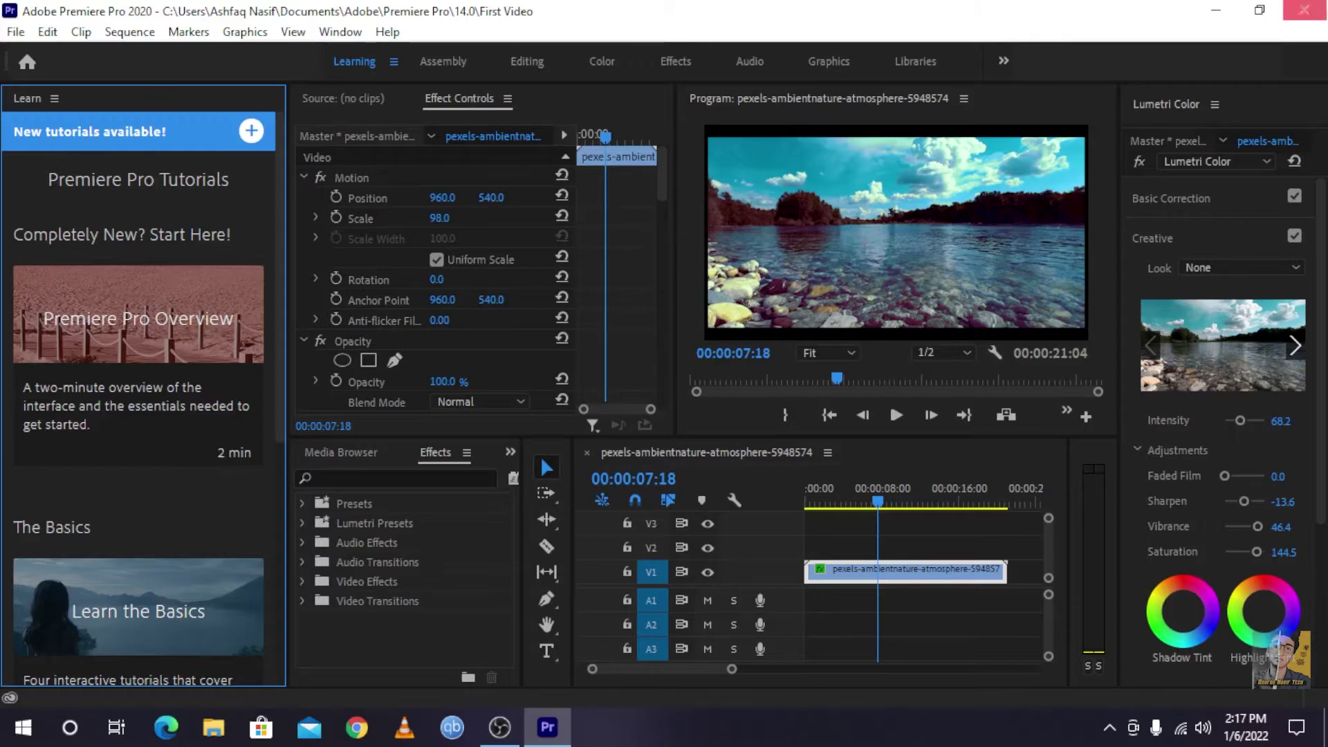
pyautogui.click(1215, 11)
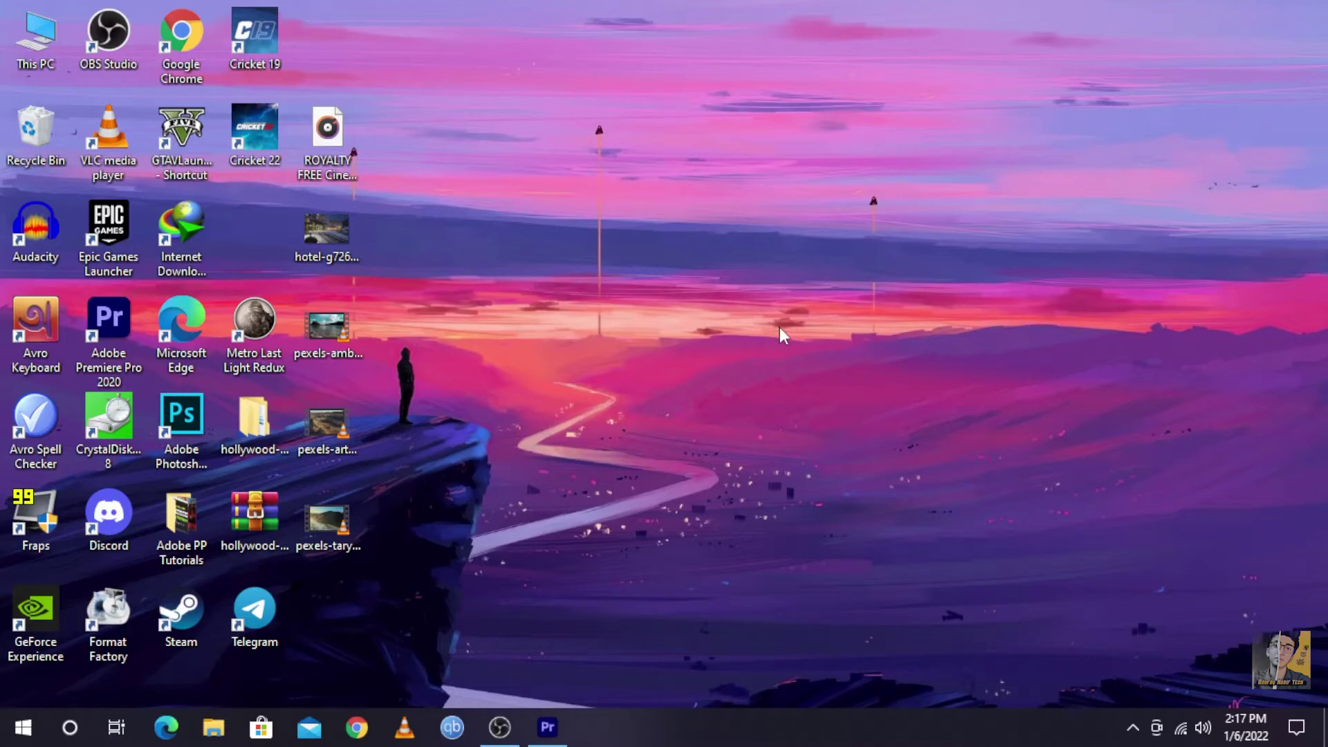
pyautogui.rightClick(612, 235)
pyautogui.moveTo(698, 421)
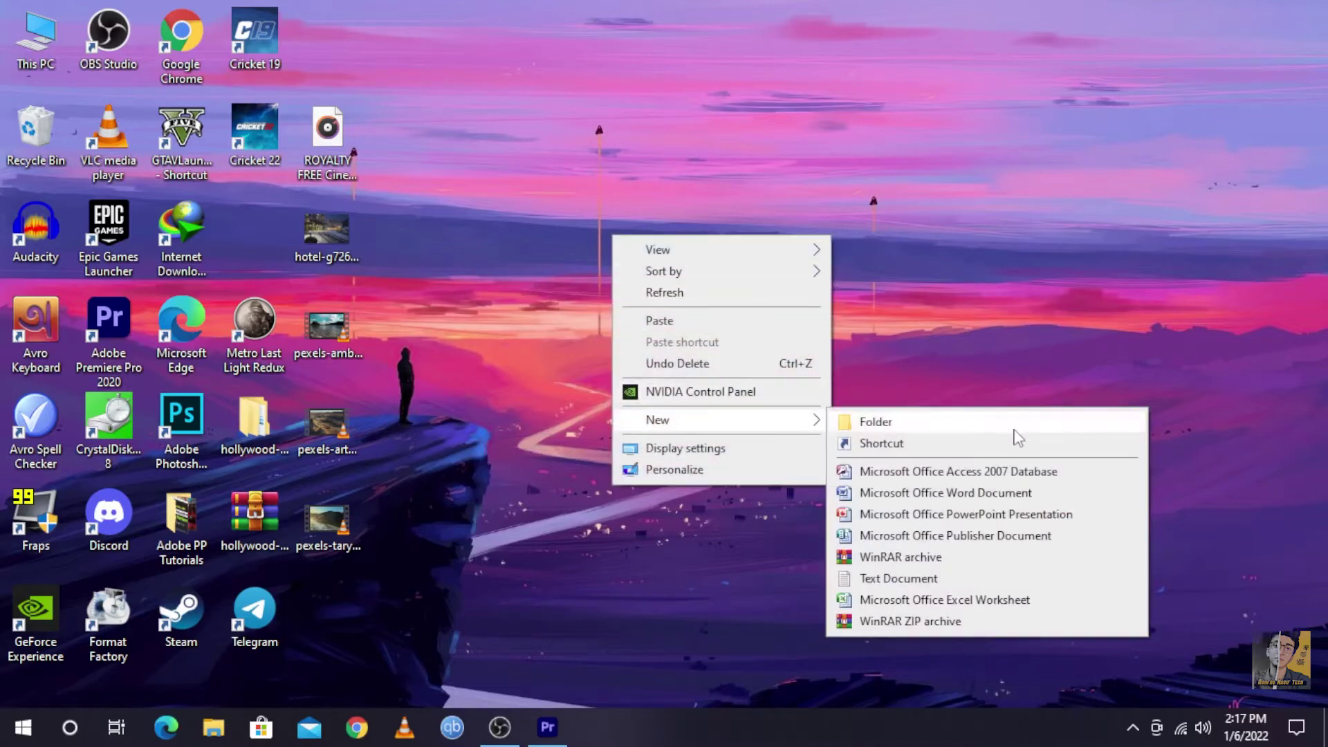
pyautogui.click(899, 423)
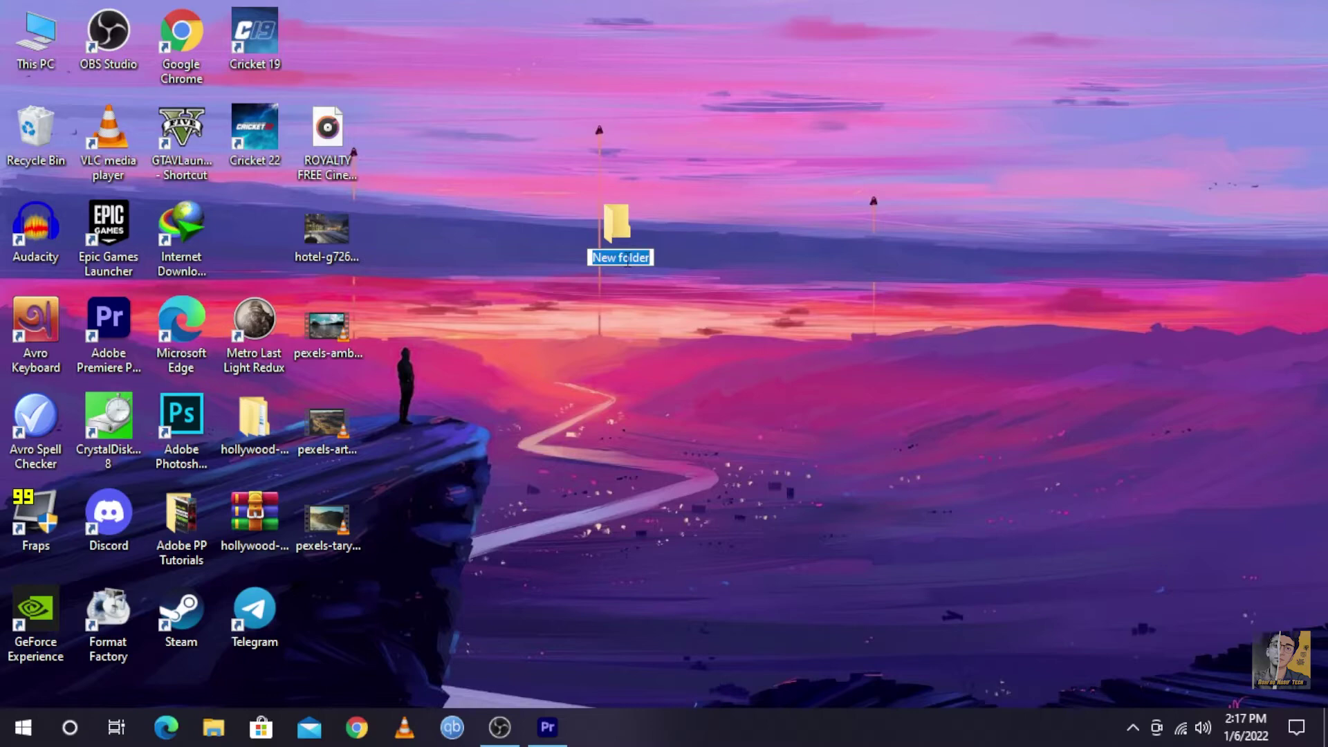
pyautogui.write('First')
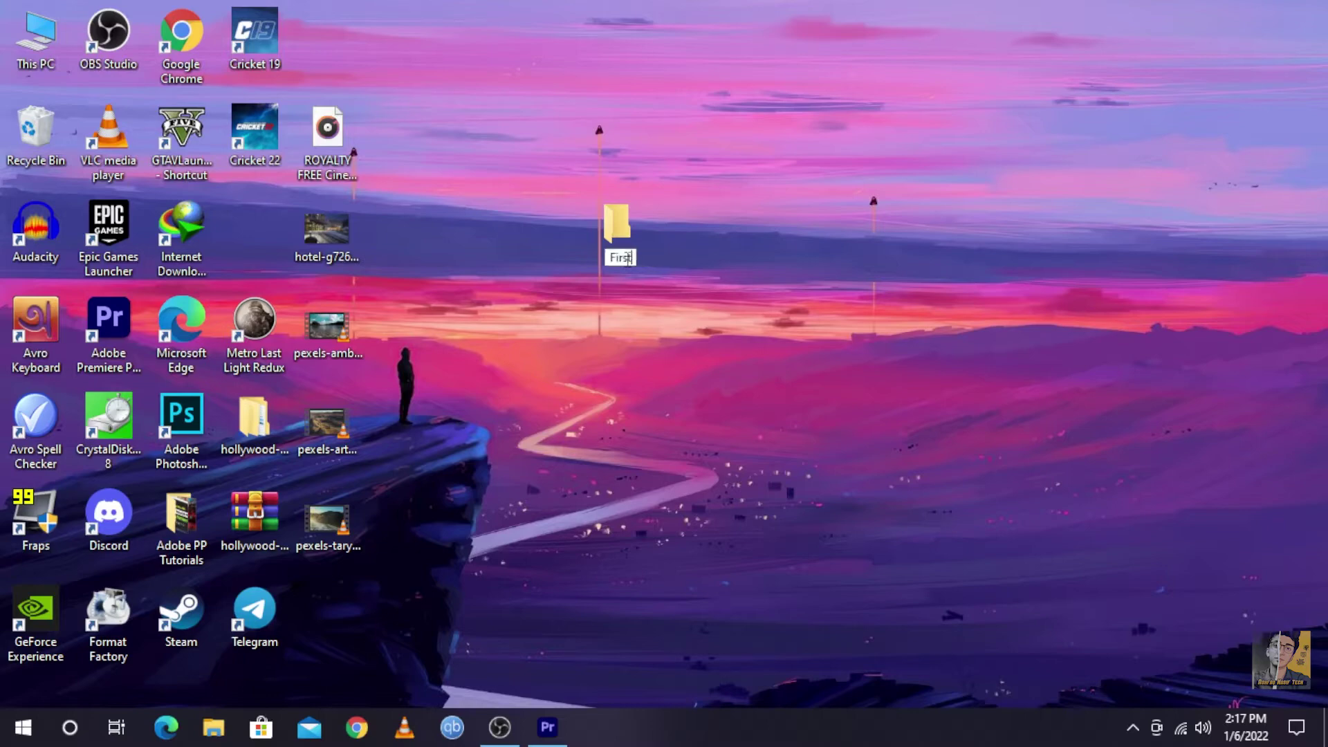
pyautogui.write(' Video')
pyautogui.press('Return')
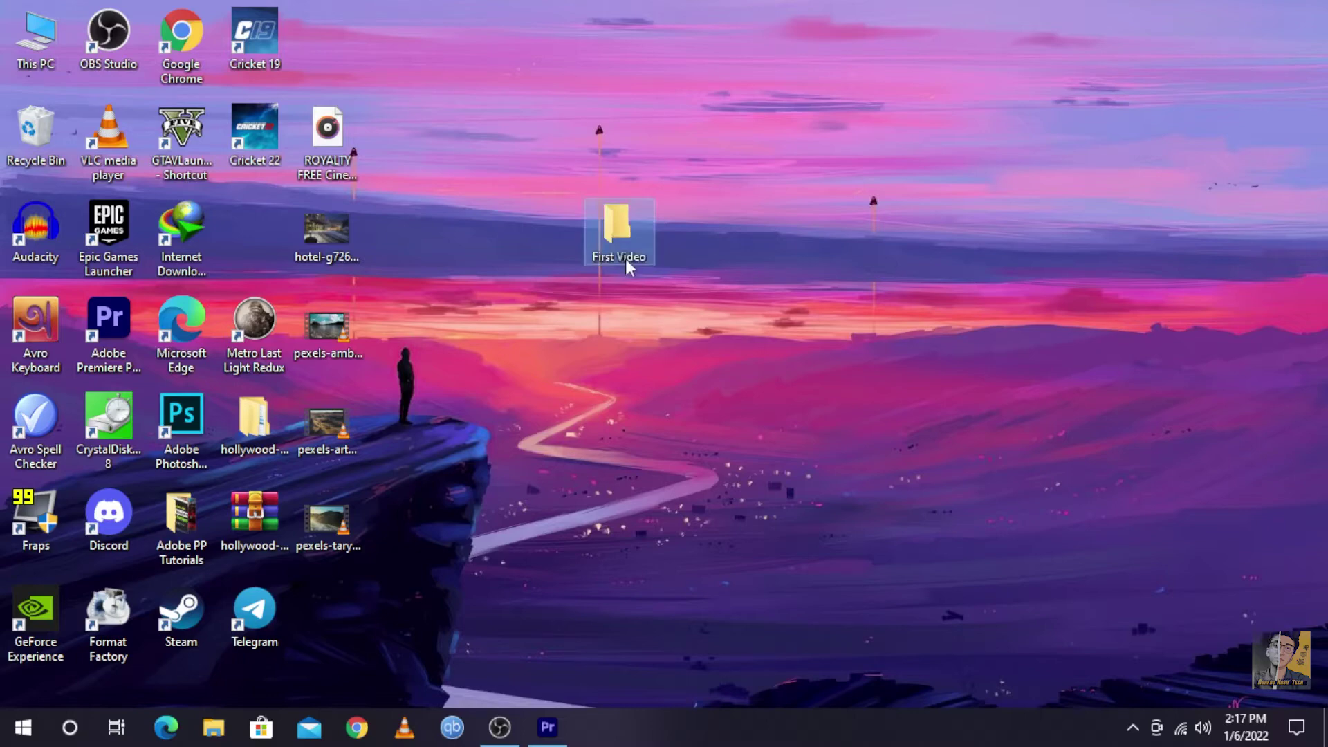
# Move the five desktop media files (four videos, one MP3) into the First Video folder, then return to Premiere Pro.
pyautogui.doubleClick(625, 259)
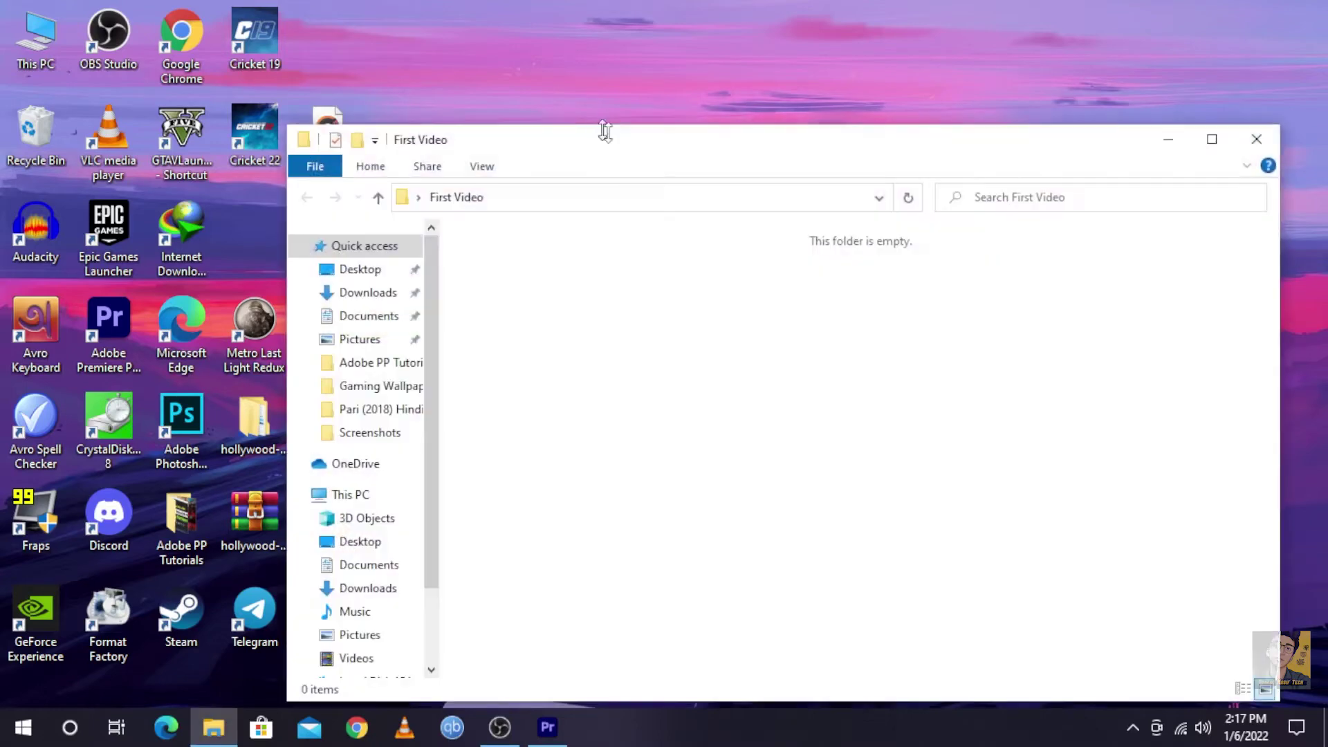
pyautogui.moveTo(654, 159); pyautogui.dragTo(724, 145)
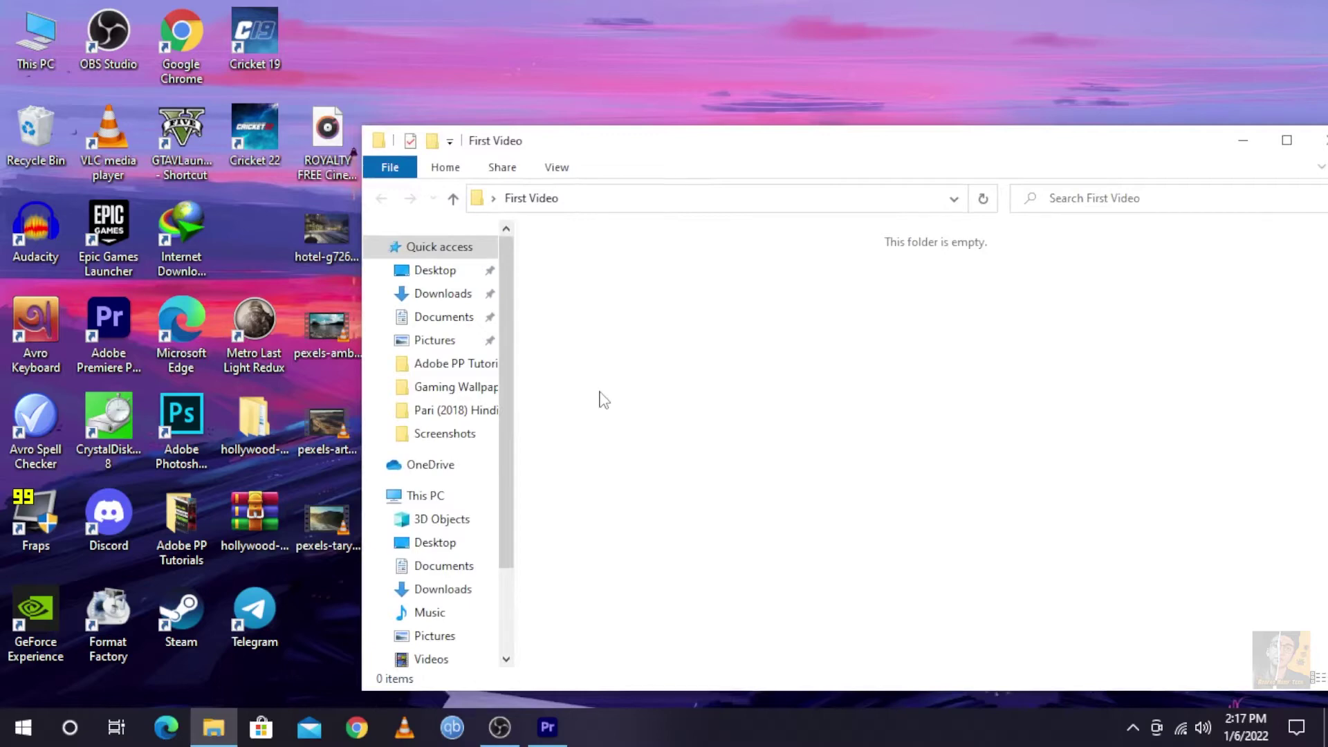
pyautogui.moveTo(684, 142); pyautogui.dragTo(816, 89)
pyautogui.moveTo(376, 90); pyautogui.dragTo(332, 586)
pyautogui.moveTo(318, 529); pyautogui.dragTo(1000, 430)
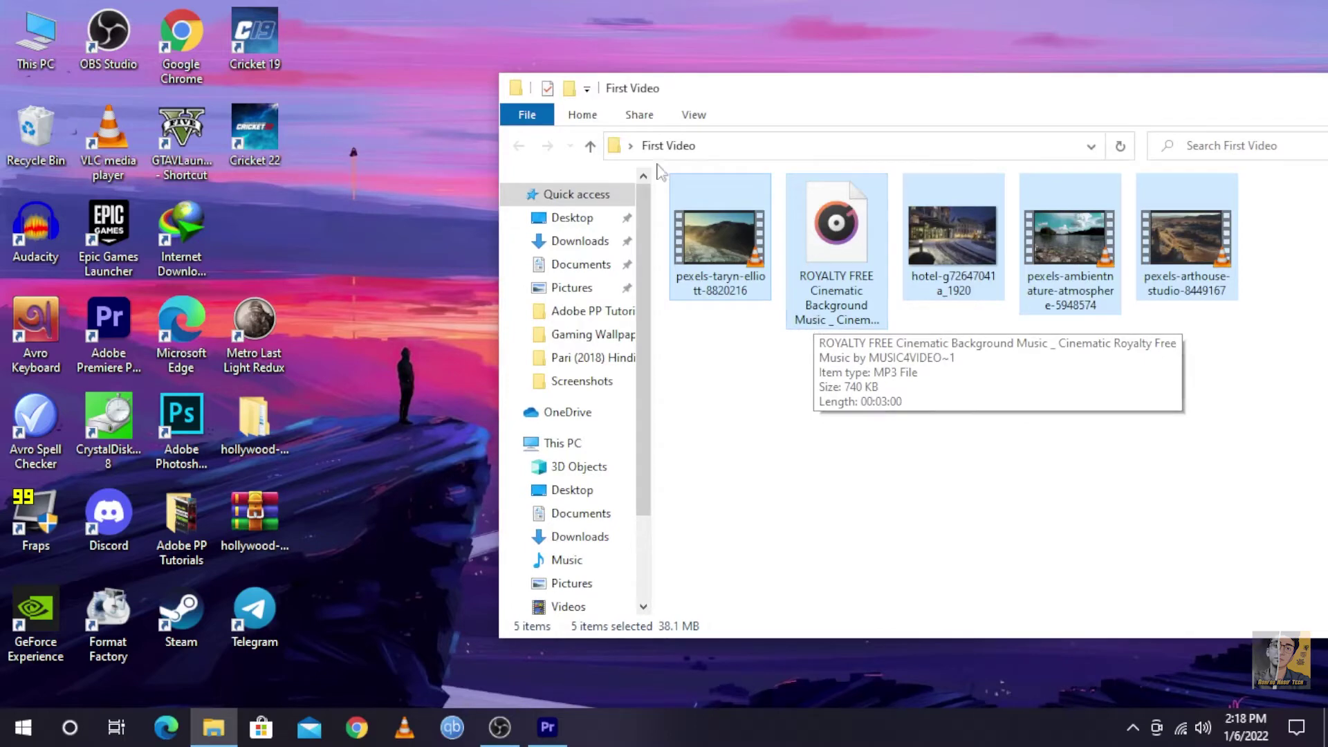
pyautogui.click(547, 727)
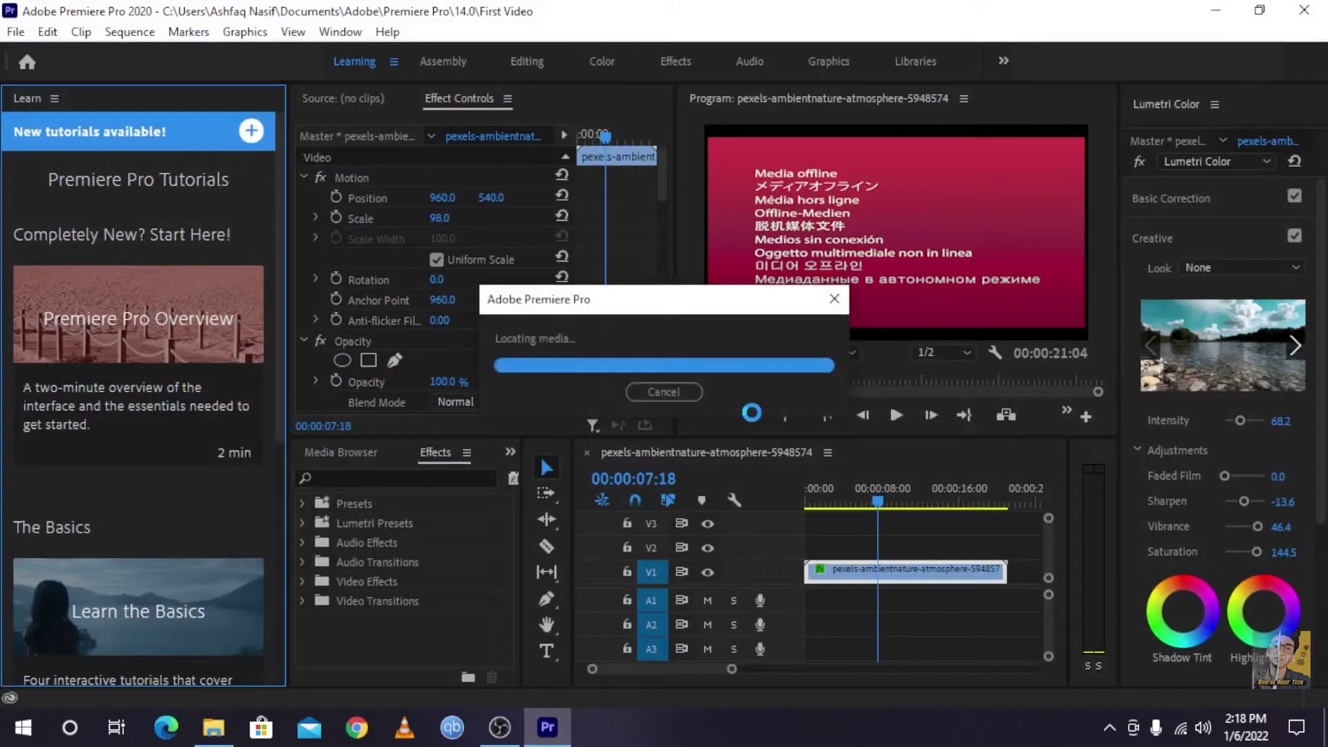
# Cancel the Link Media prompt and delete the offline clip from the timeline.
pyautogui.click(967, 561)
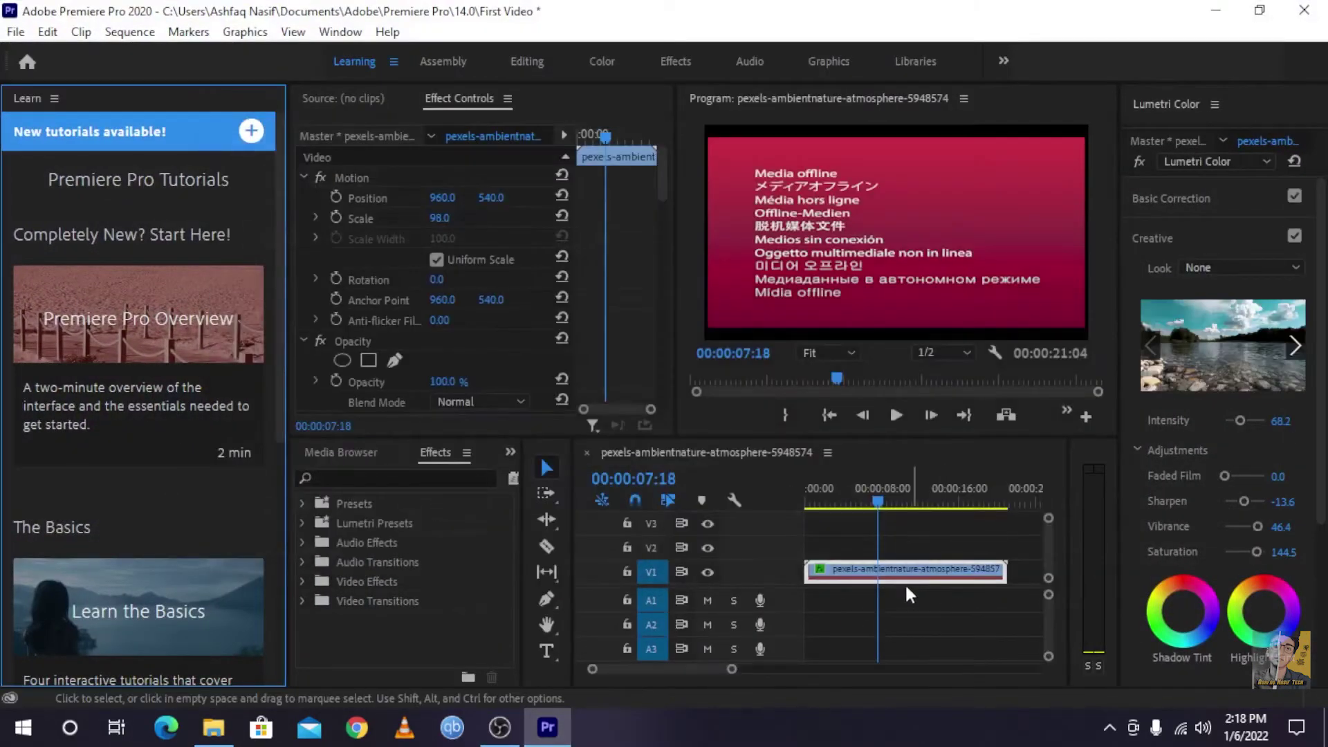
pyautogui.click(866, 572)
pyautogui.press('Delete')
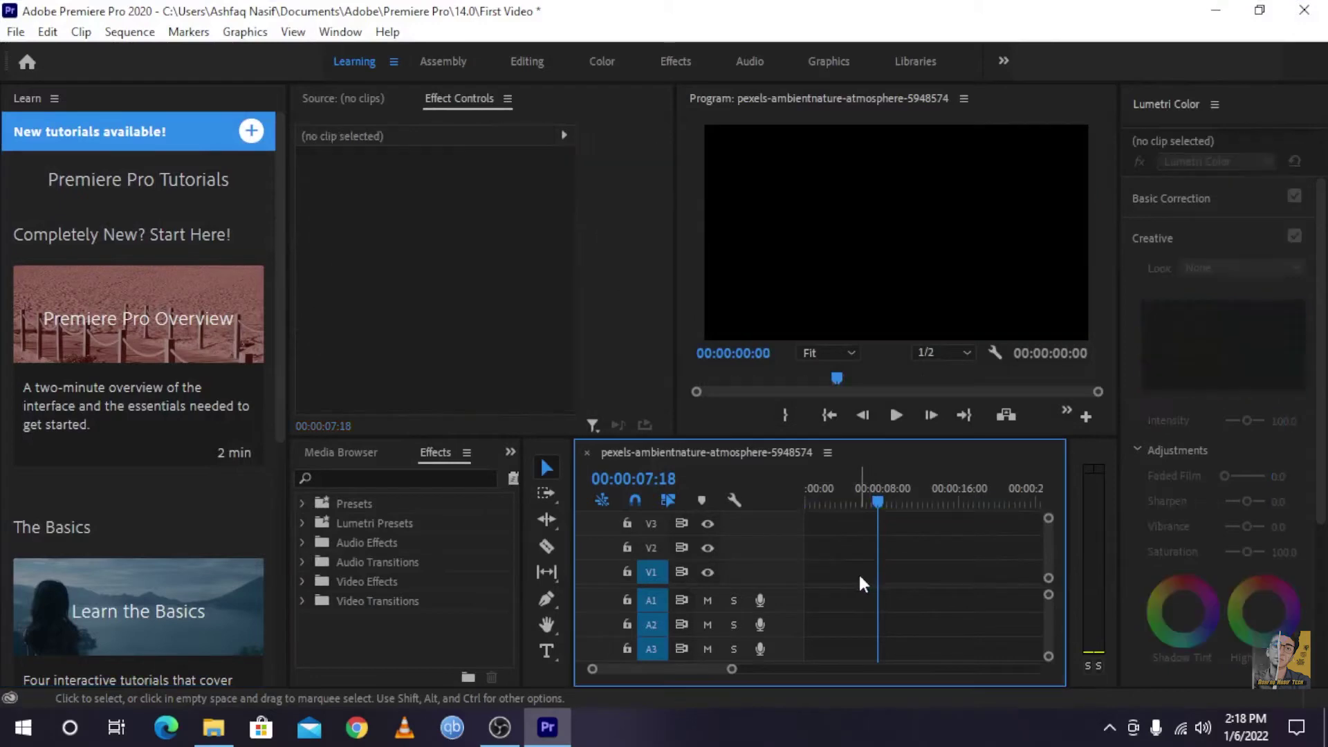
# Delete the offline clip and its leftover sequence from the Project panel.
pyautogui.click(341, 453)
pyautogui.click(338, 448)
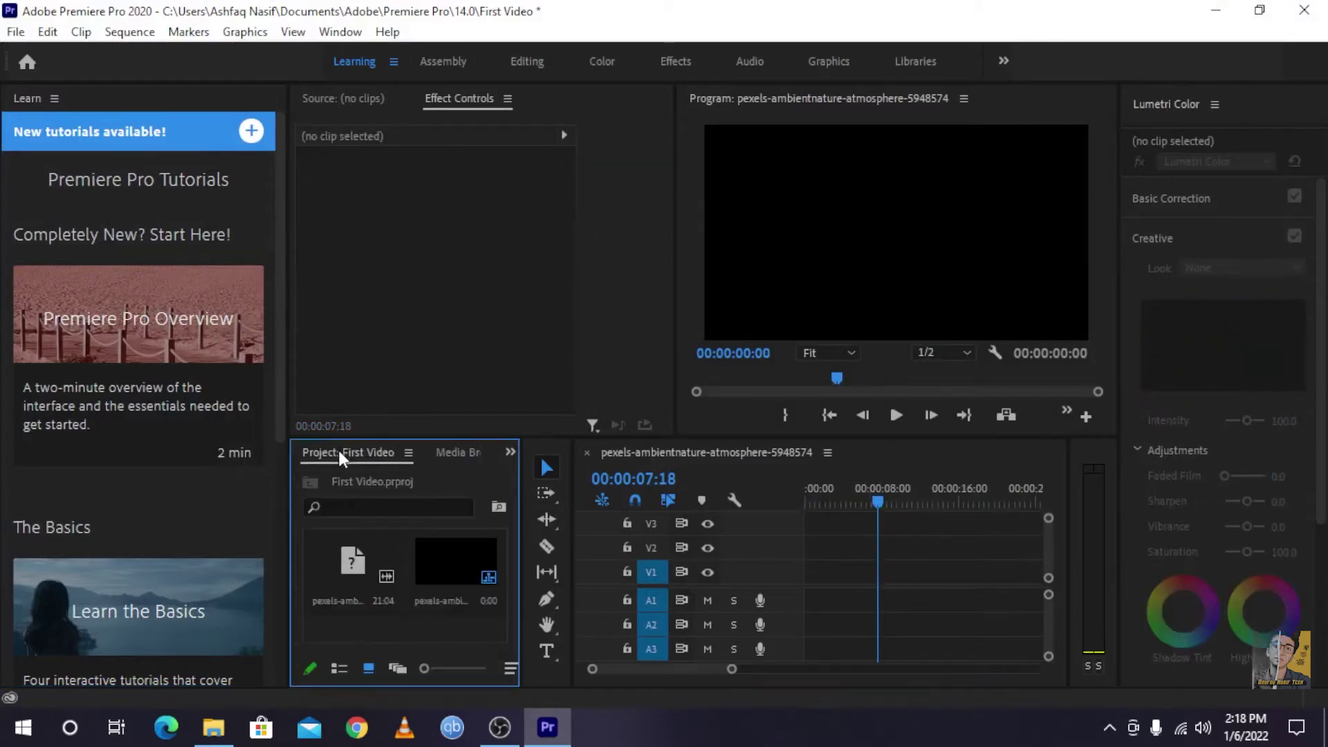
pyautogui.click(365, 555)
pyautogui.press('Delete')
pyautogui.click(362, 560)
pyautogui.press('Delete')
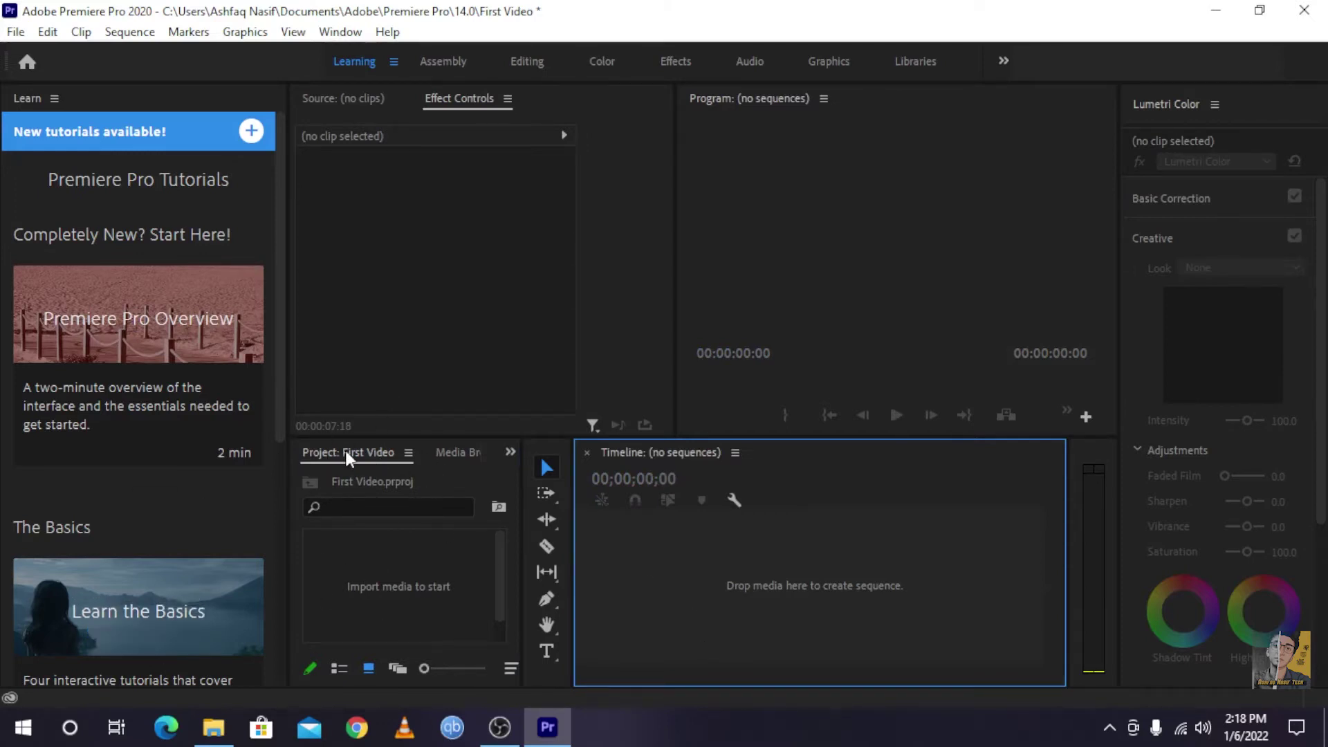
# Bring up the First Video.prproj project panel via Window > Projects and switch it to List View.
pyautogui.click(340, 33)
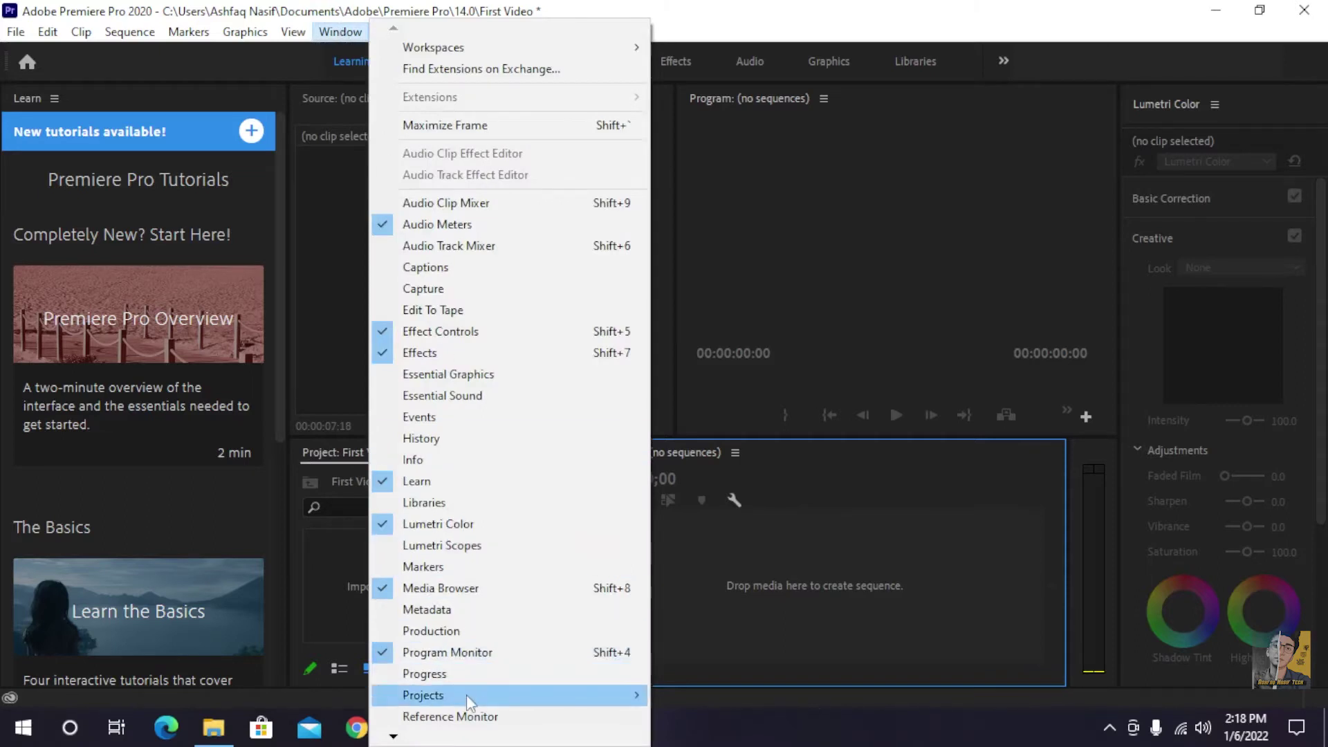
pyautogui.moveTo(467, 700)
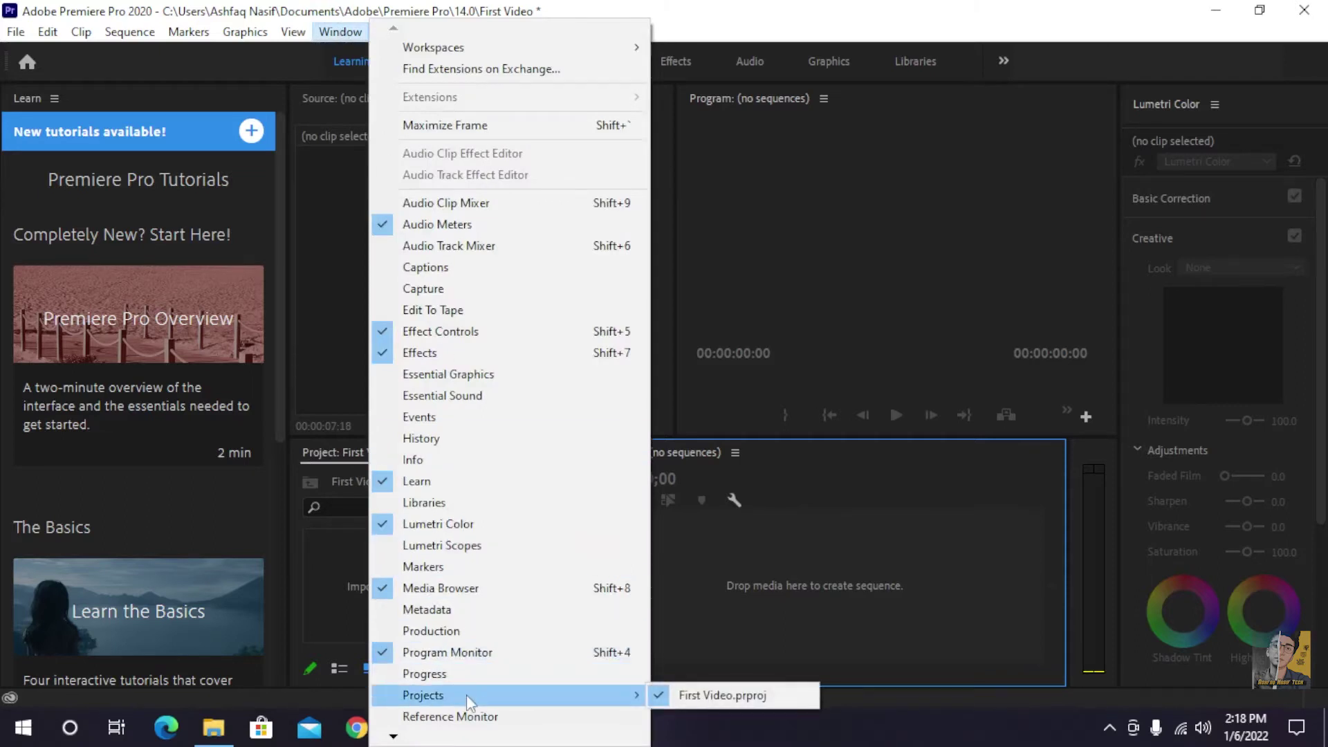
pyautogui.click(721, 696)
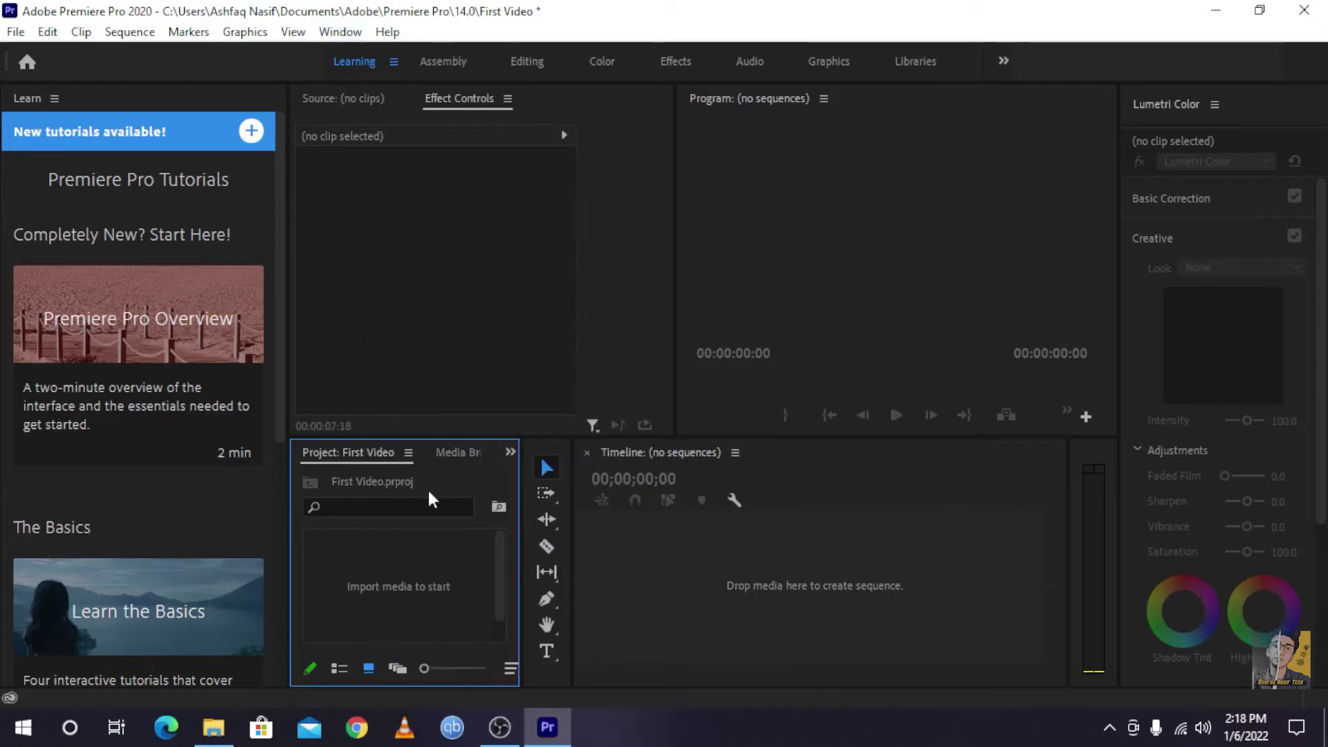
pyautogui.click(338, 670)
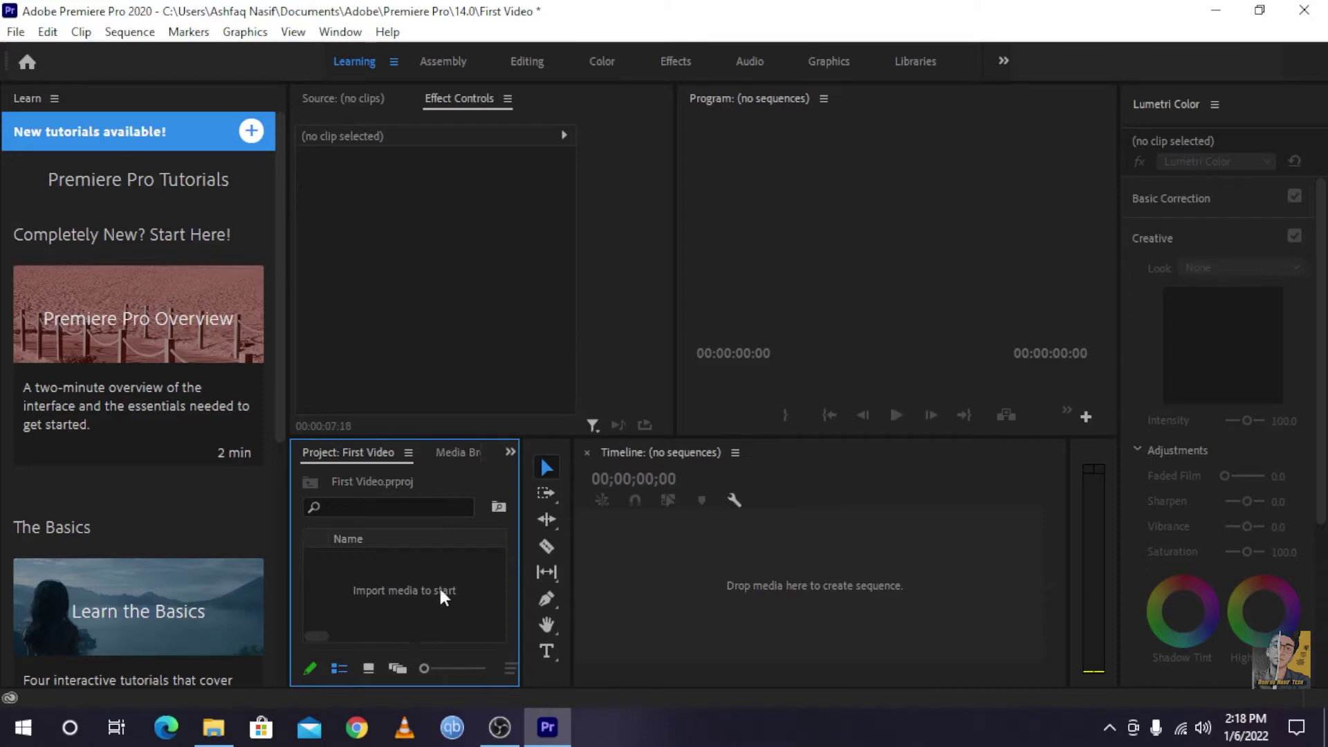
# Import all five media files from Desktop > First Video into the project.
pyautogui.doubleClick(398, 592)
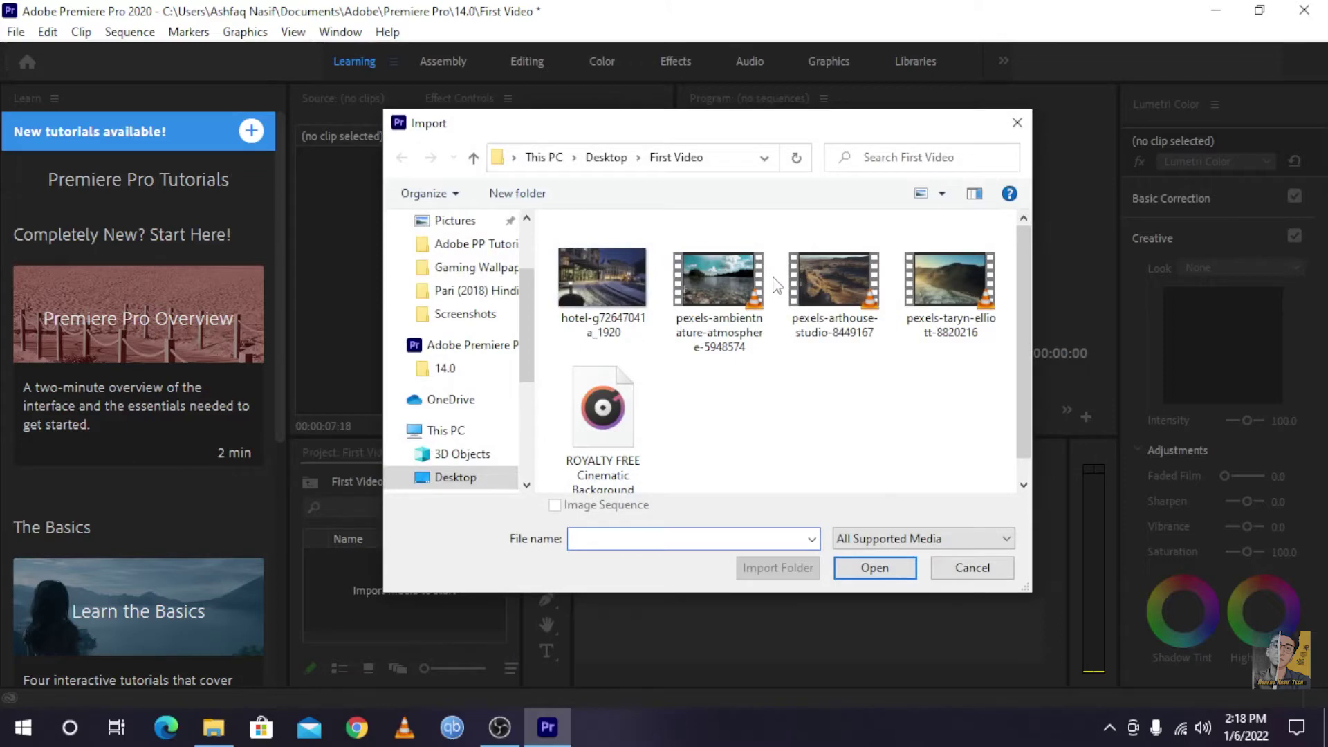
pyautogui.scroll(3, 470, 270)
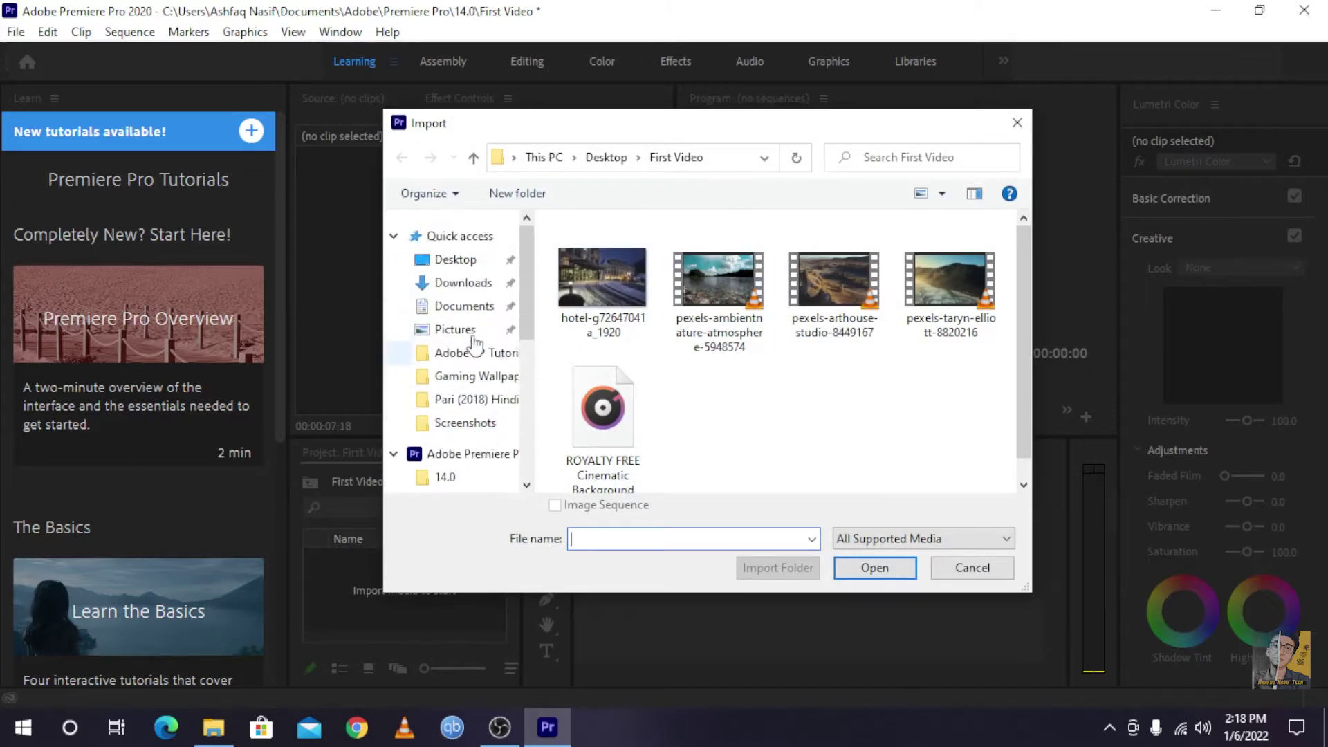
pyautogui.click(453, 261)
pyautogui.click(738, 297)
pyautogui.doubleClick(738, 298)
pyautogui.moveTo(970, 462); pyautogui.dragTo(571, 259)
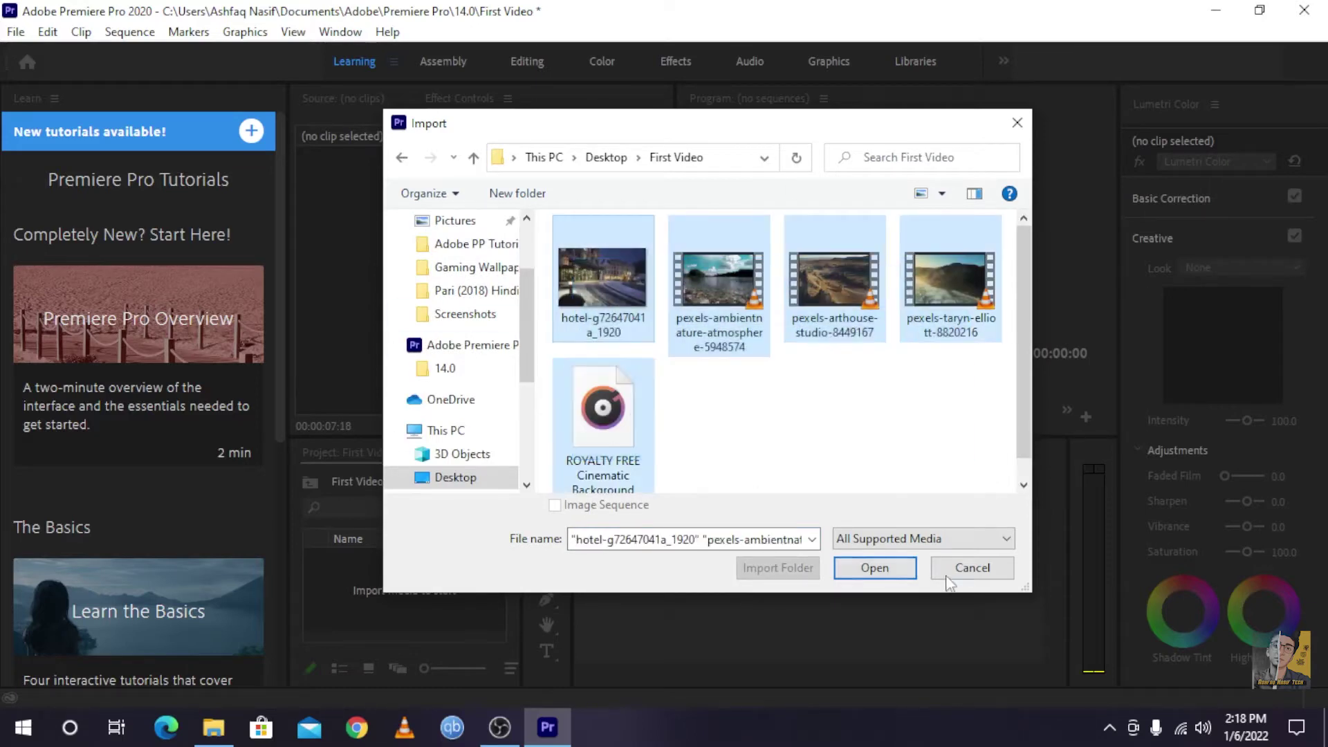
pyautogui.click(876, 571)
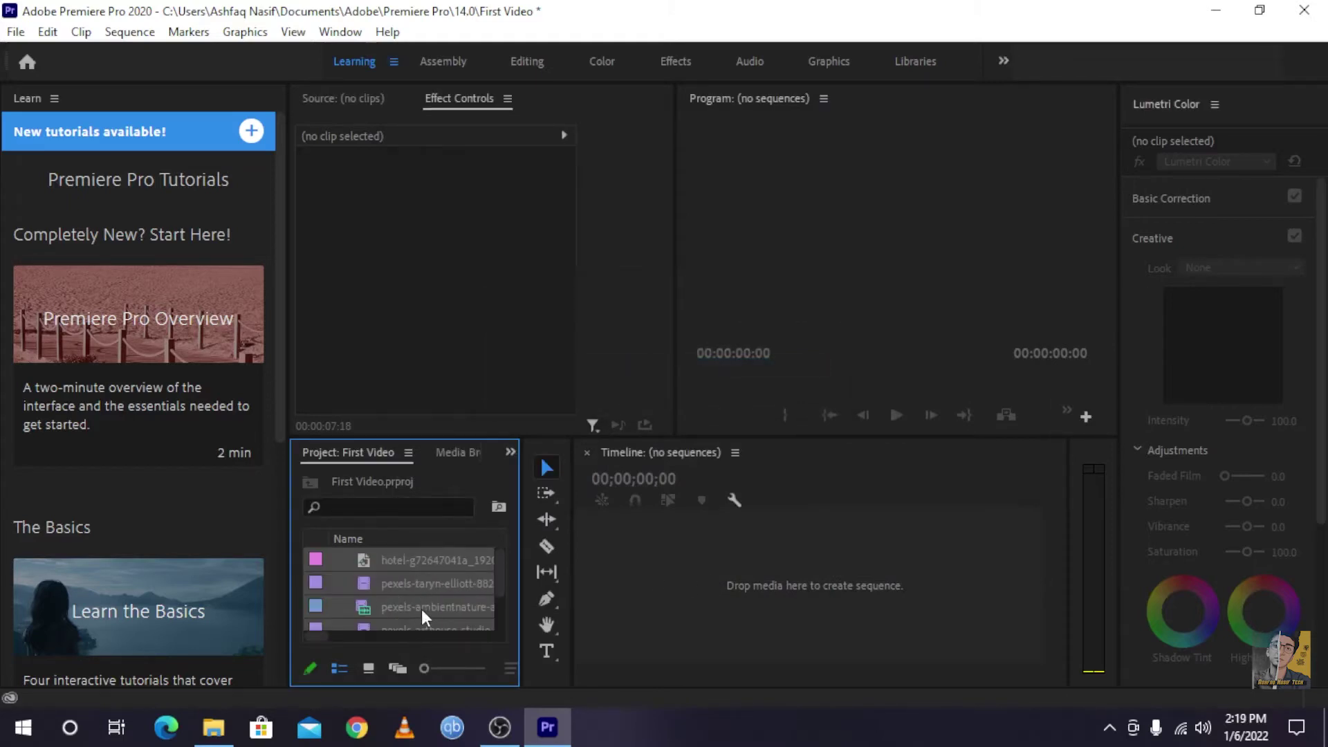
# Preview the taryn-elliott, ambientnature and arthouse clips in the Source monitor.
pyautogui.doubleClick(409, 588)
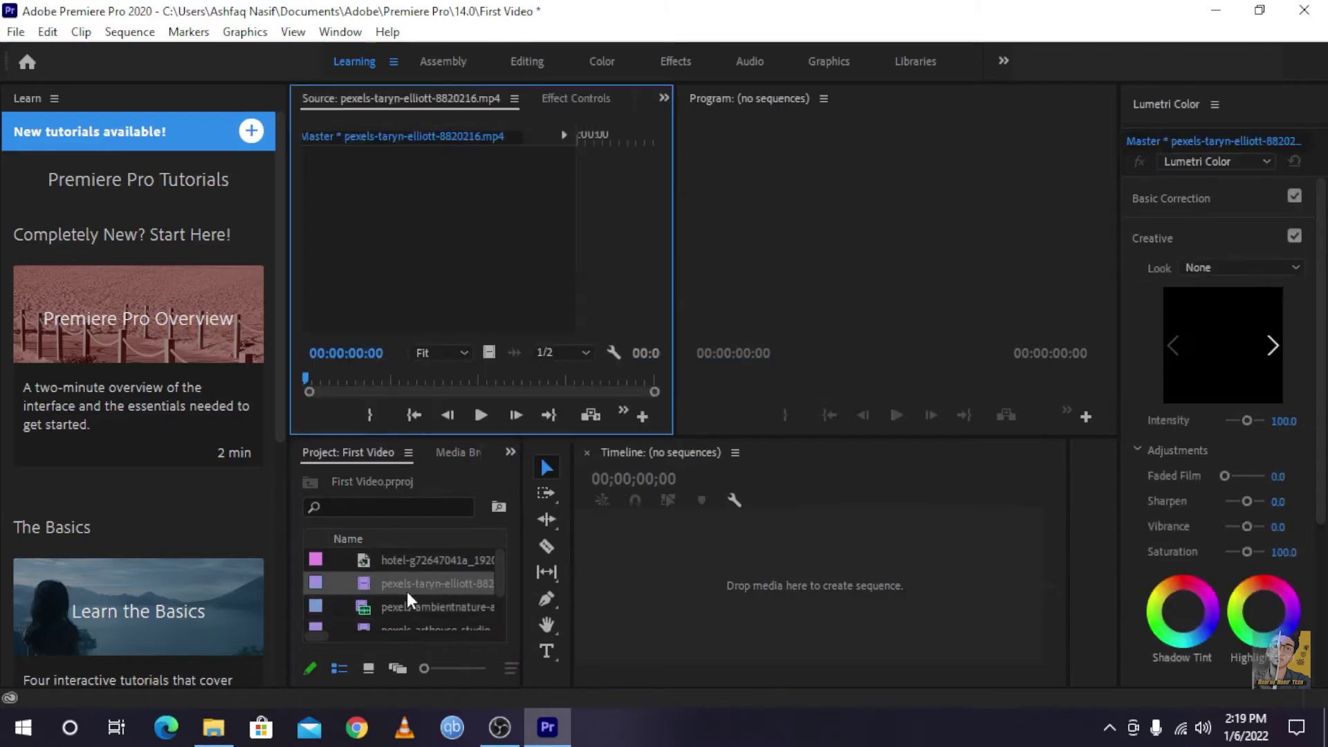
pyautogui.scroll(-1, 415, 567)
pyautogui.doubleClick(434, 588)
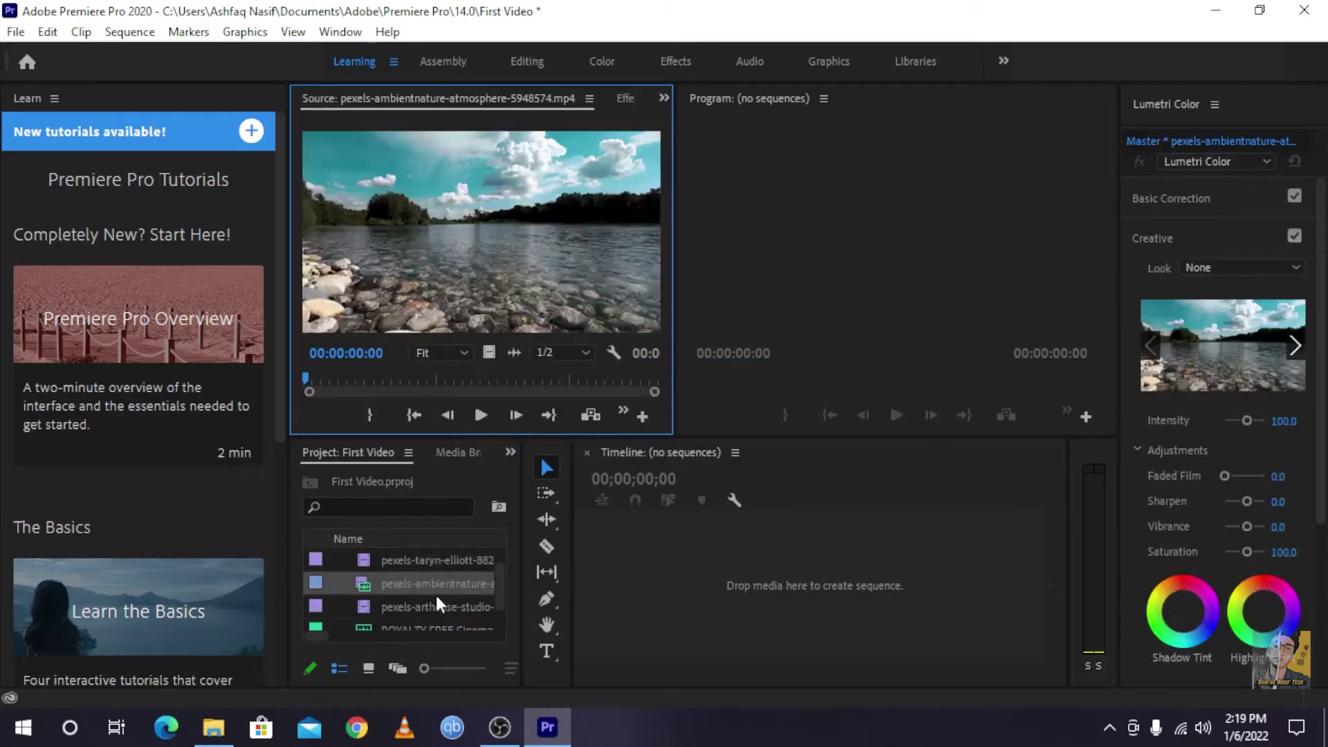
pyautogui.click(433, 606)
pyautogui.doubleClick(433, 605)
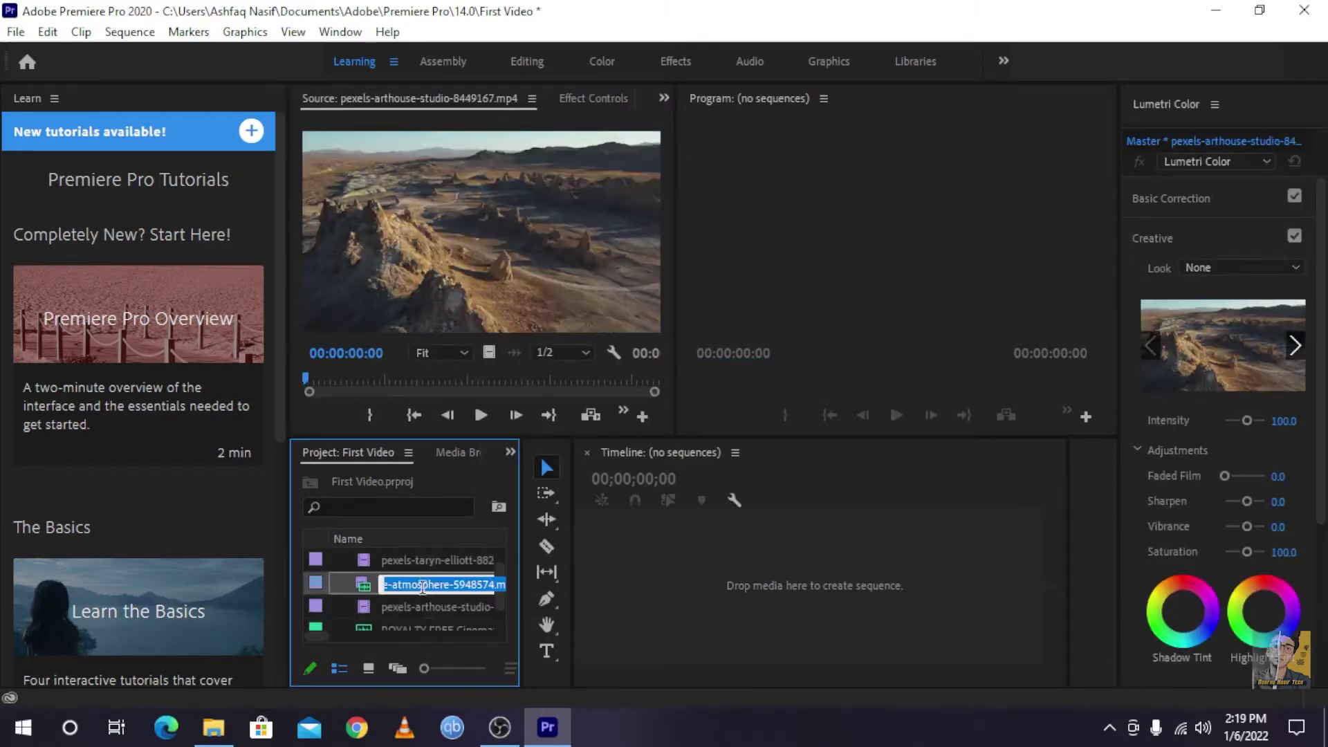
pyautogui.click(418, 563)
pyautogui.doubleClick(418, 563)
pyautogui.doubleClick(417, 581)
pyautogui.doubleClick(420, 600)
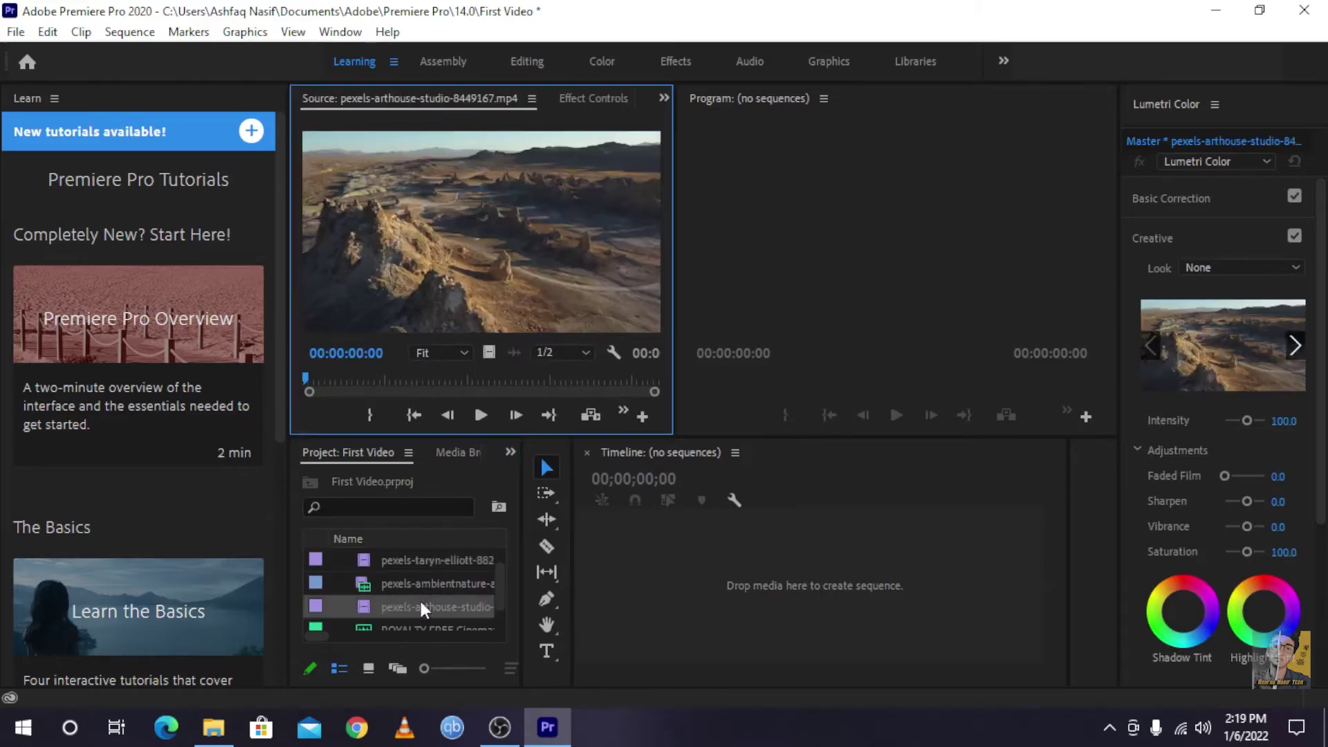
pyautogui.doubleClick(418, 583)
pyautogui.doubleClick(418, 562)
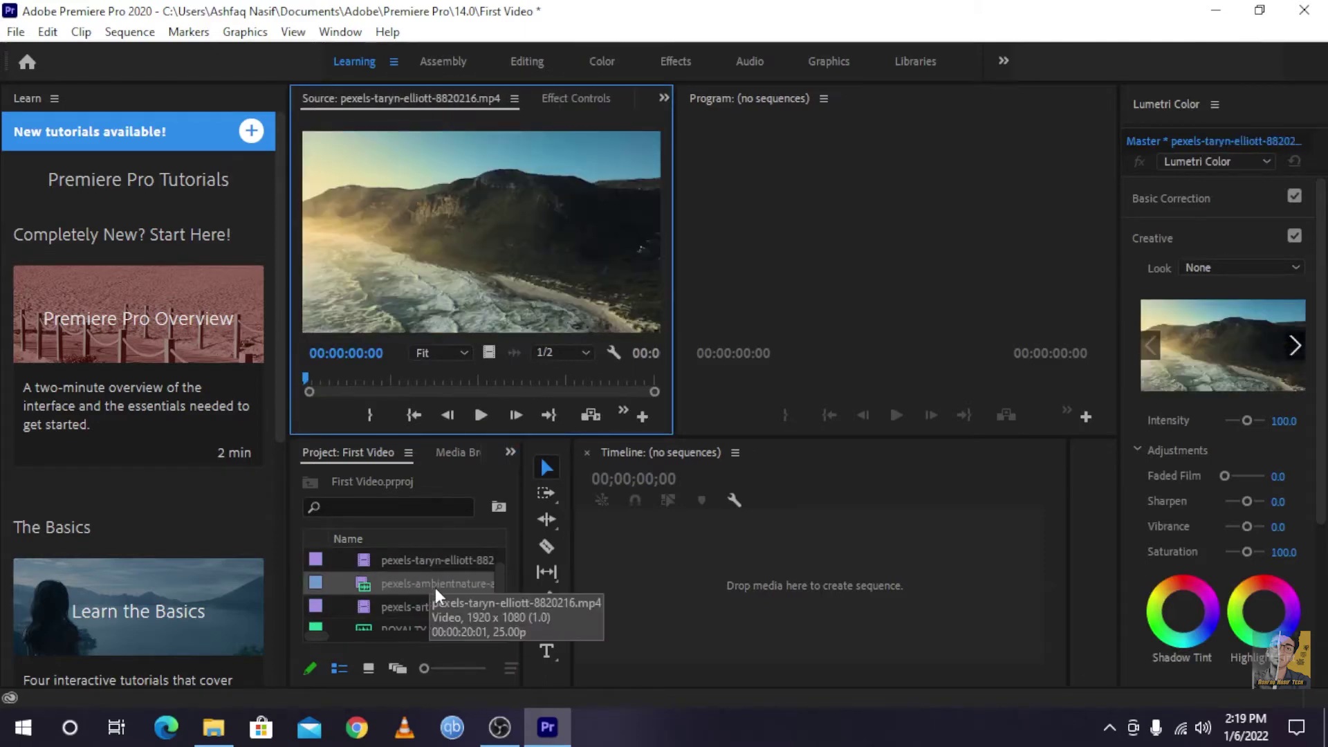
# Review the desert, river and coast clips again in the Source monitor.
pyautogui.scroll(1, 434, 589)
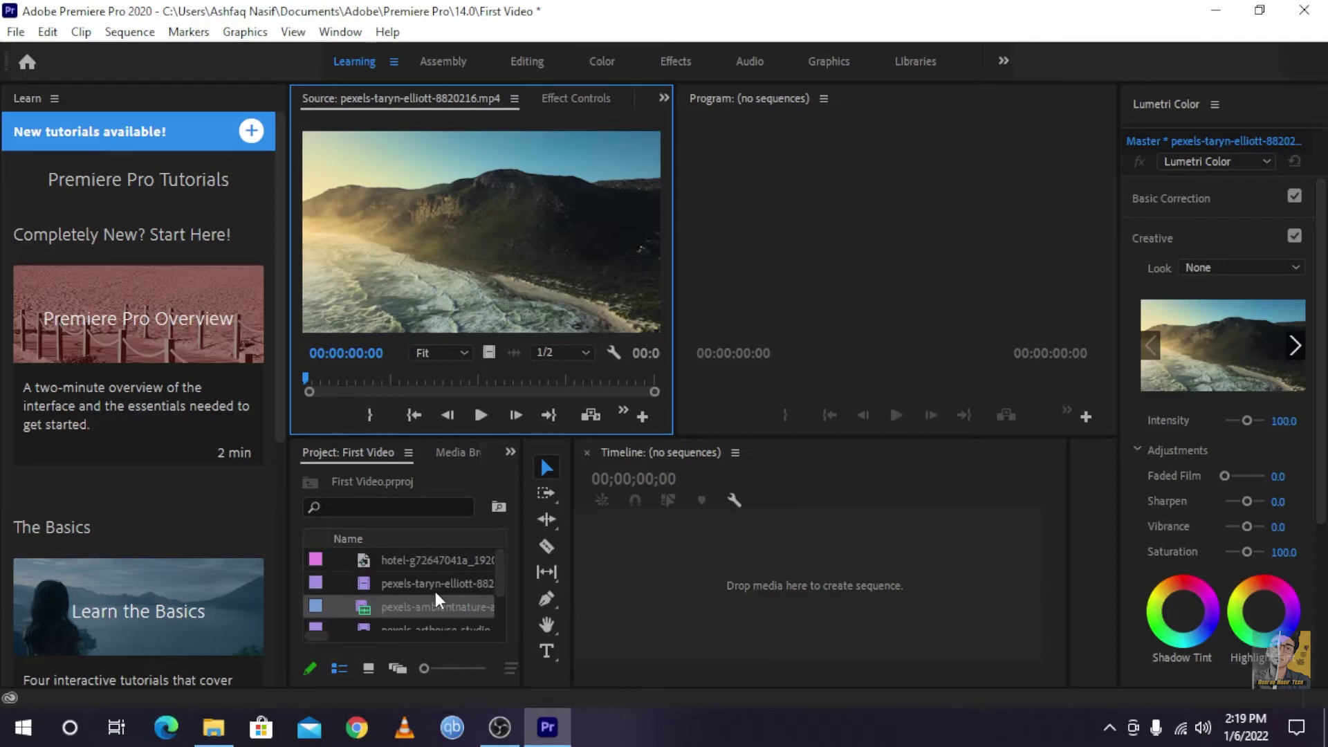
pyautogui.scroll(-1, 434, 593)
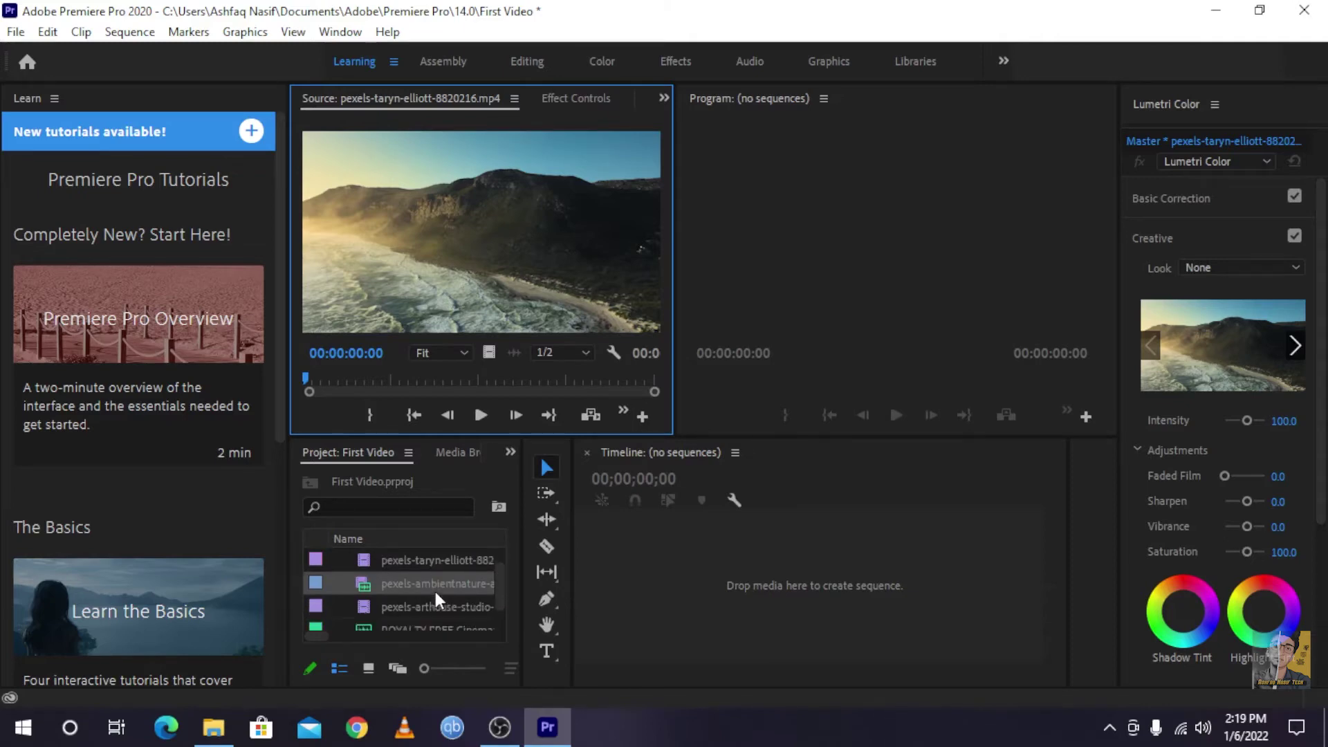
pyautogui.doubleClick(431, 599)
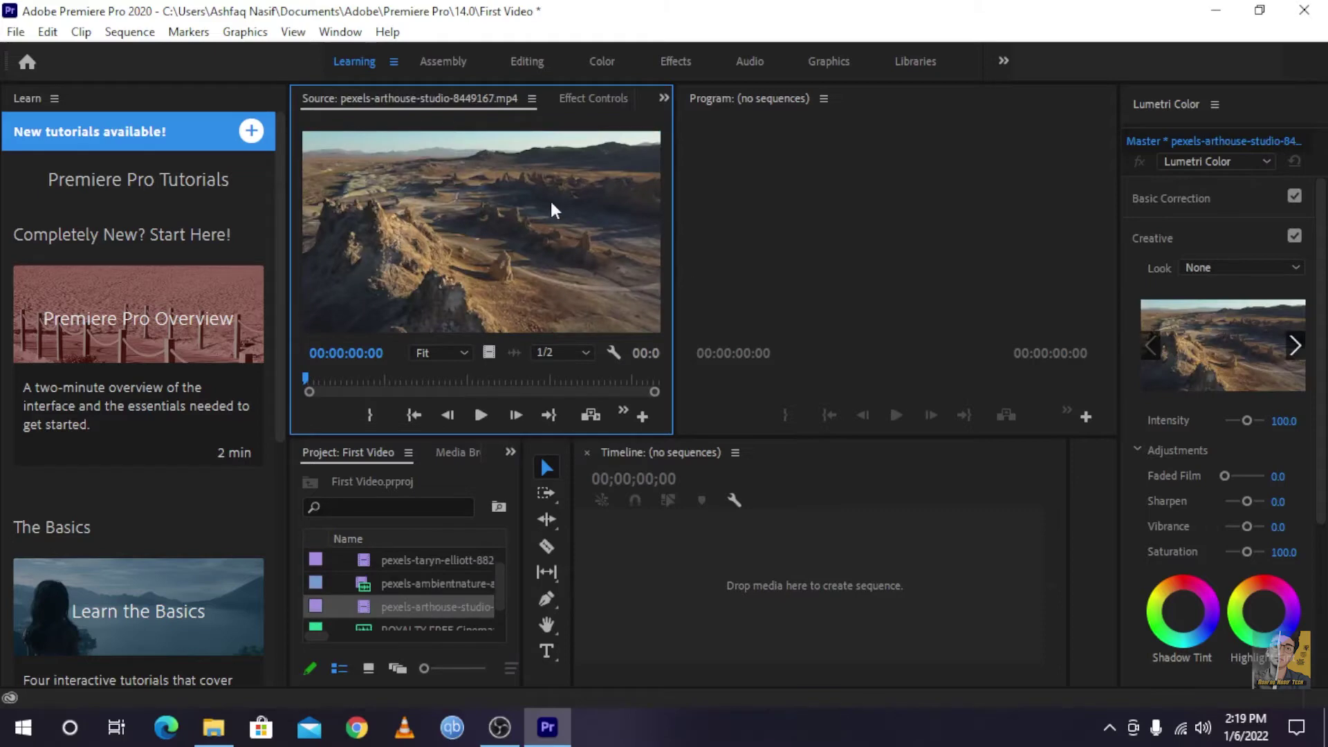
pyautogui.moveTo(418, 587); pyautogui.dragTo(587, 255)
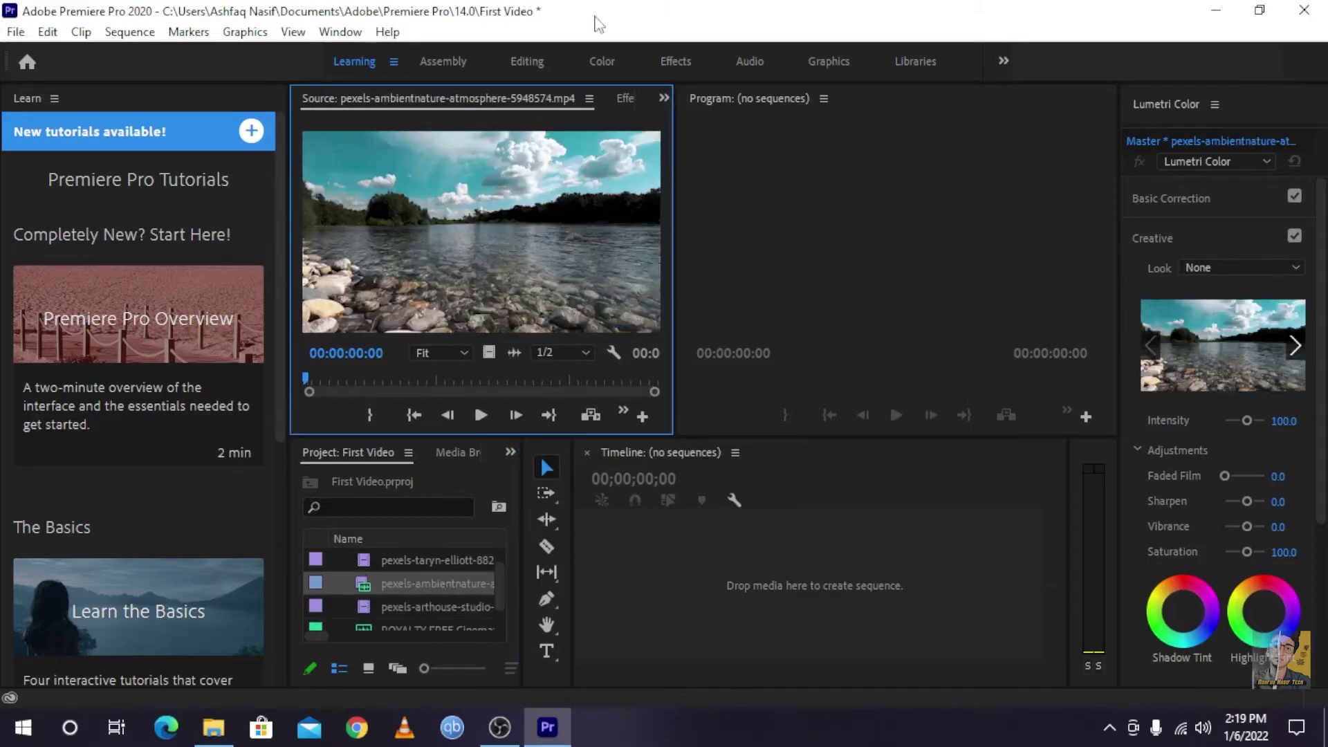
pyautogui.moveTo(469, 562); pyautogui.dragTo(580, 377)
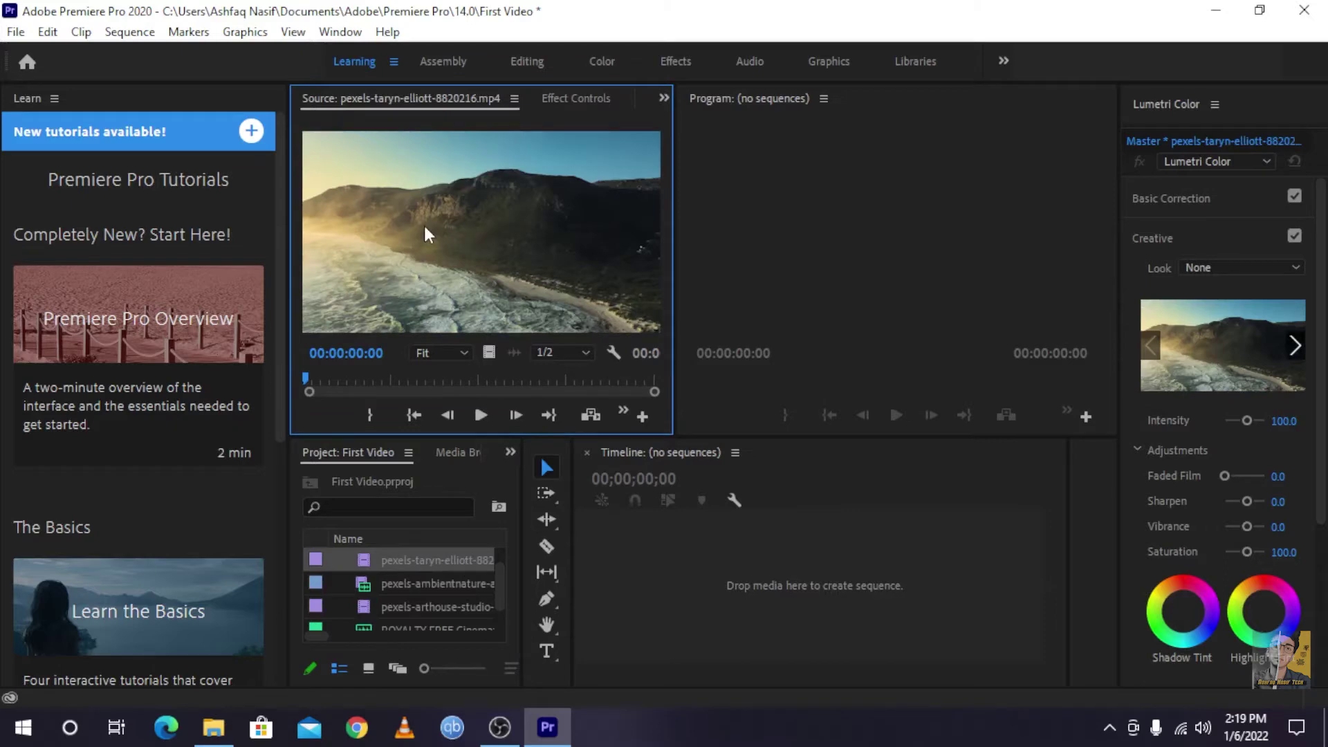
pyautogui.doubleClick(400, 604)
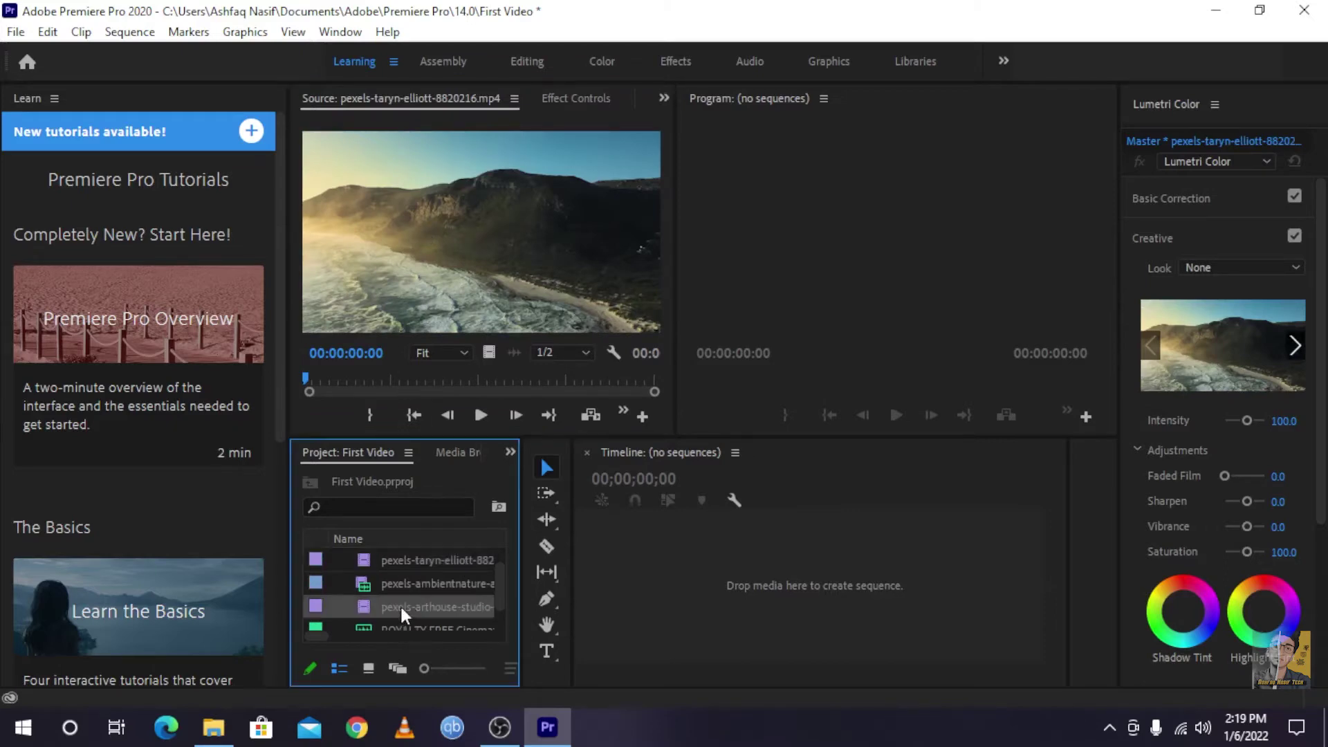
pyautogui.doubleClick(409, 592)
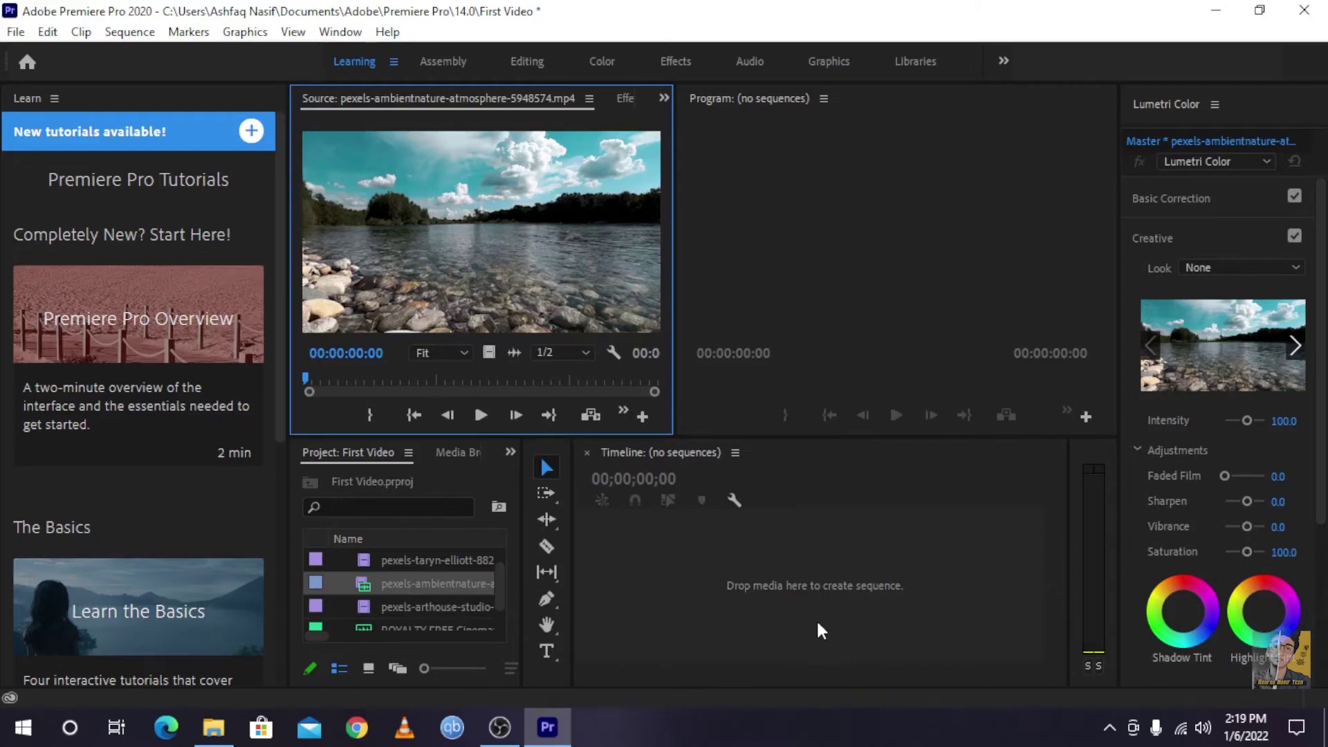
pyautogui.doubleClick(397, 613)
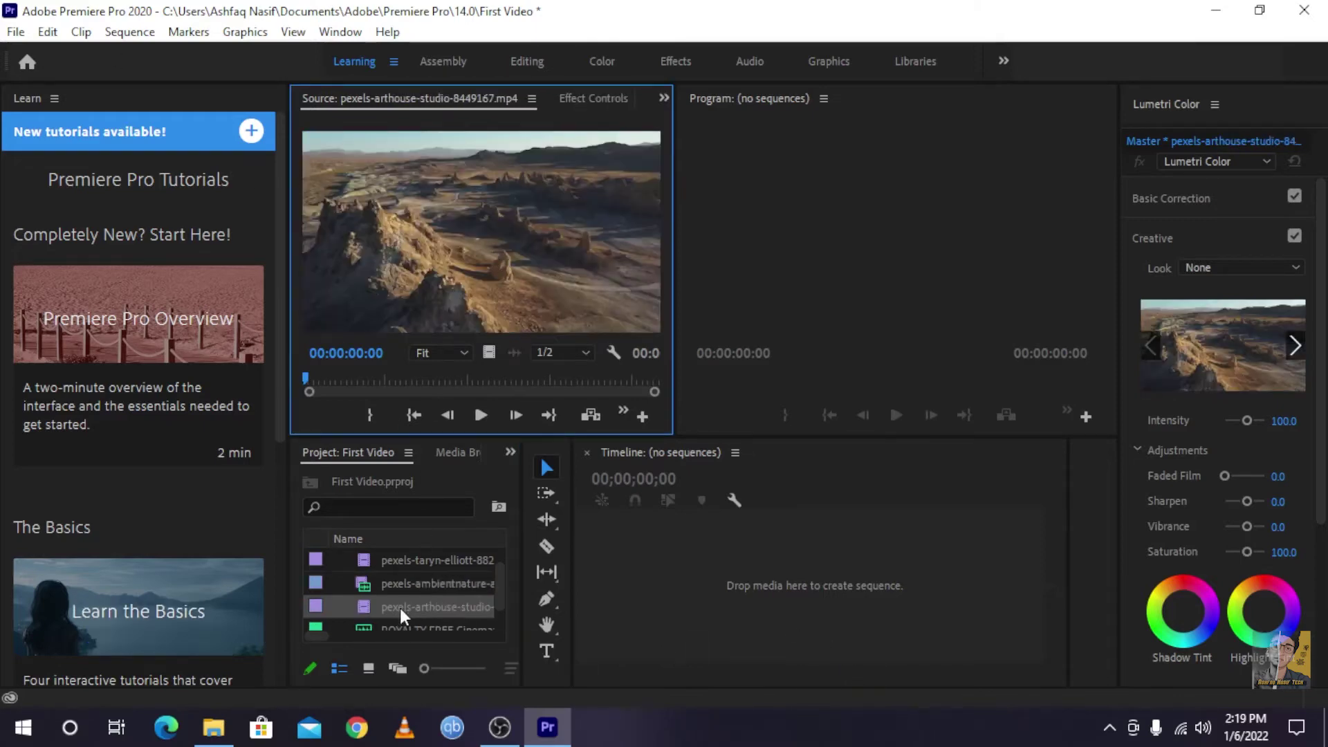
# Drag the desert arthouse clip onto the empty Timeline to create the pexels-arthouse-studio-8449167 sequence.
pyautogui.click(401, 614)
pyautogui.click(415, 607)
pyautogui.hotkey('ctrl', 'a')
pyautogui.press('Escape')
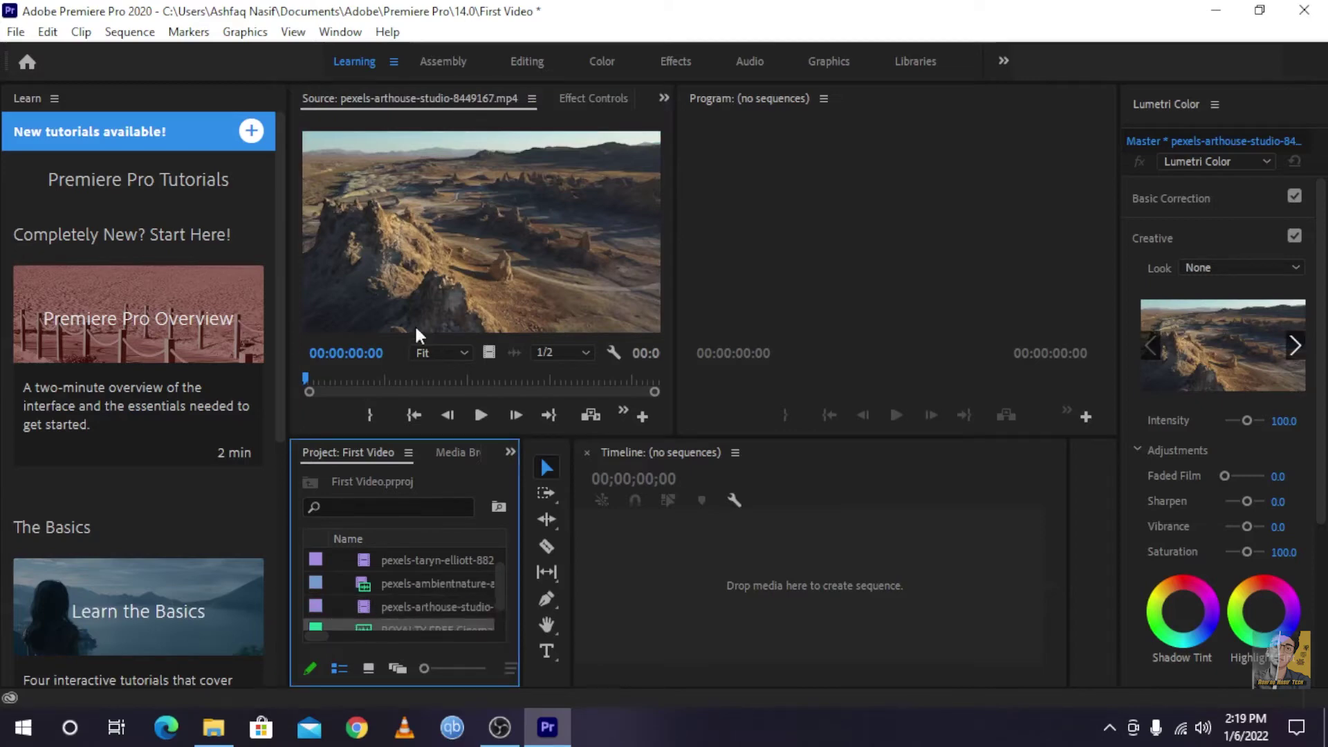
pyautogui.click(446, 607)
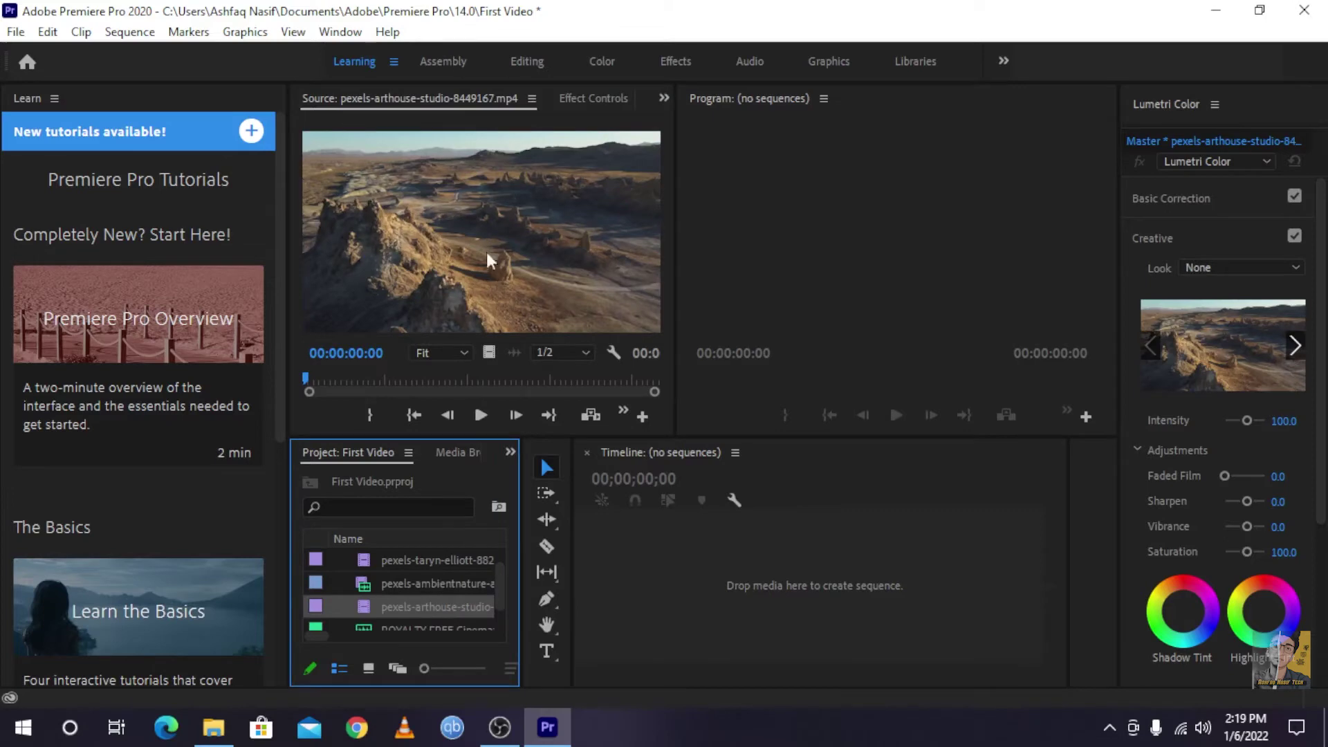
pyautogui.moveTo(397, 606); pyautogui.dragTo(659, 562)
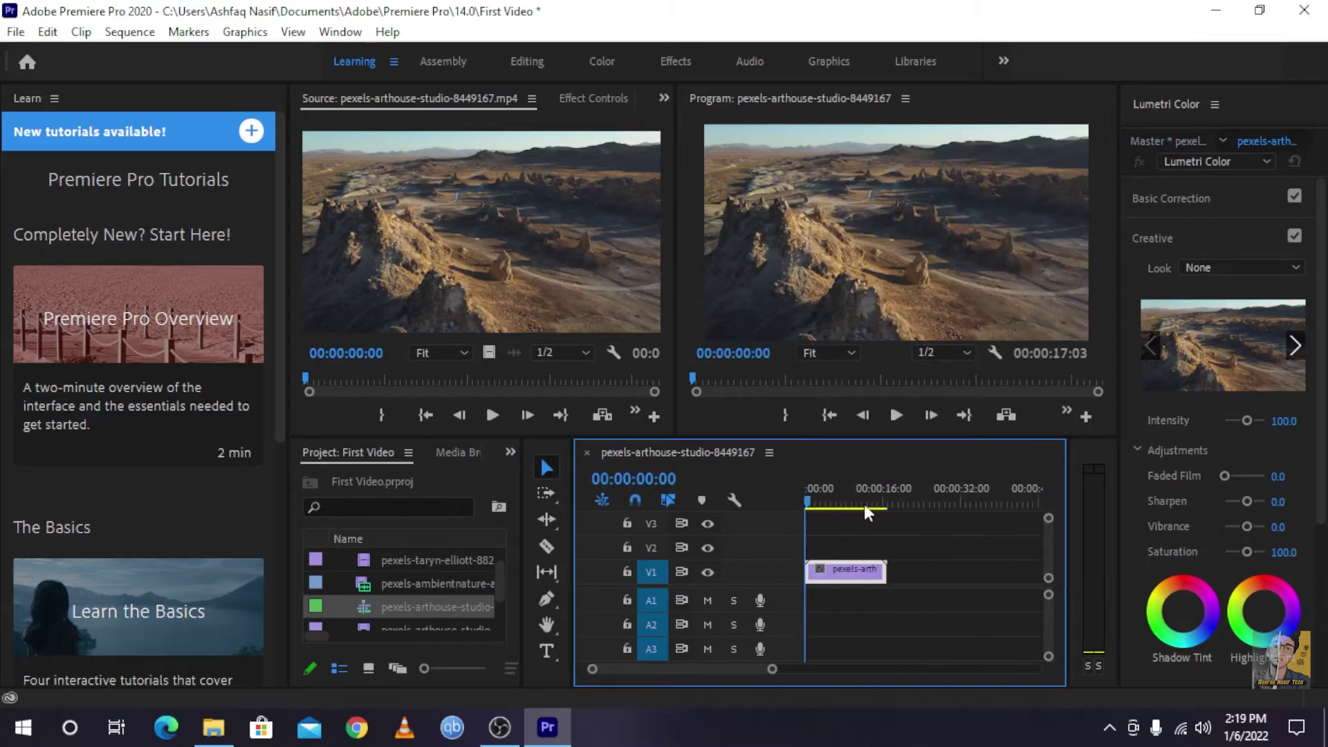
# Place the ambientnature river clip after the desert clip on V1.
pyautogui.click(924, 562)
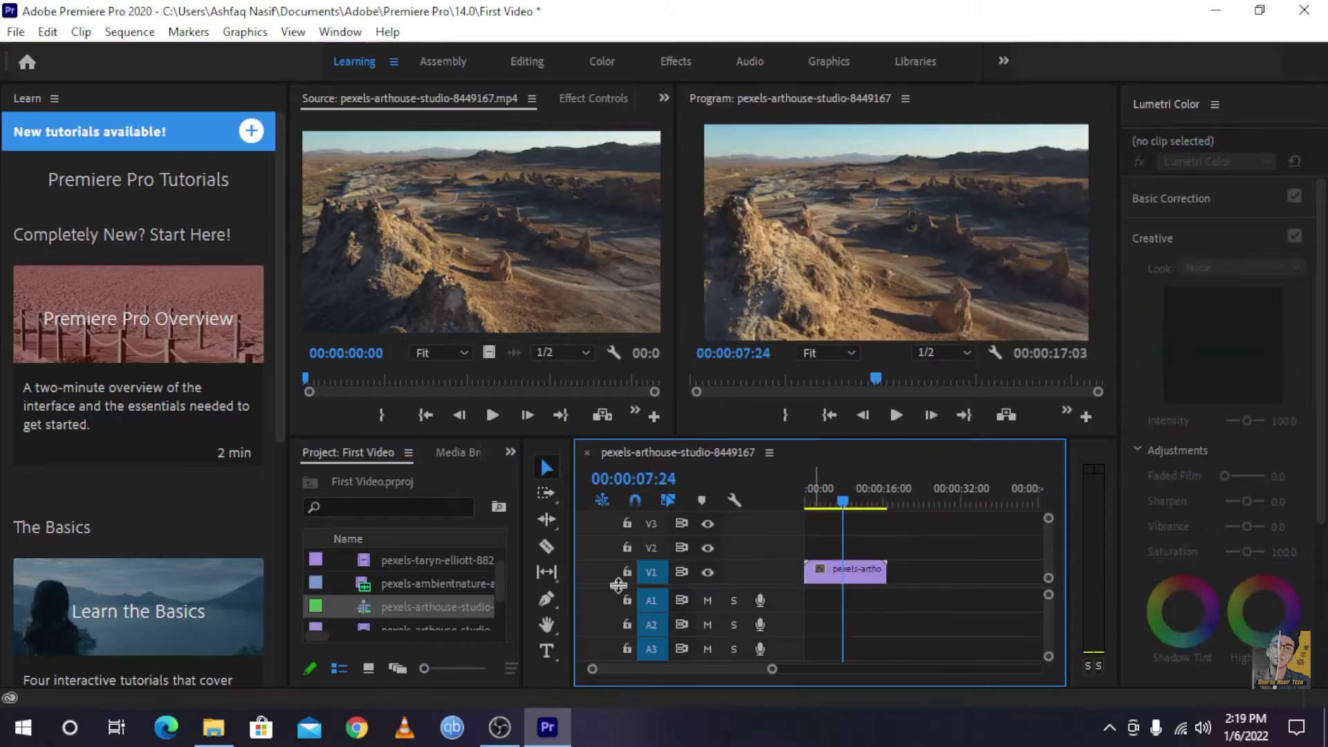
pyautogui.click(416, 587)
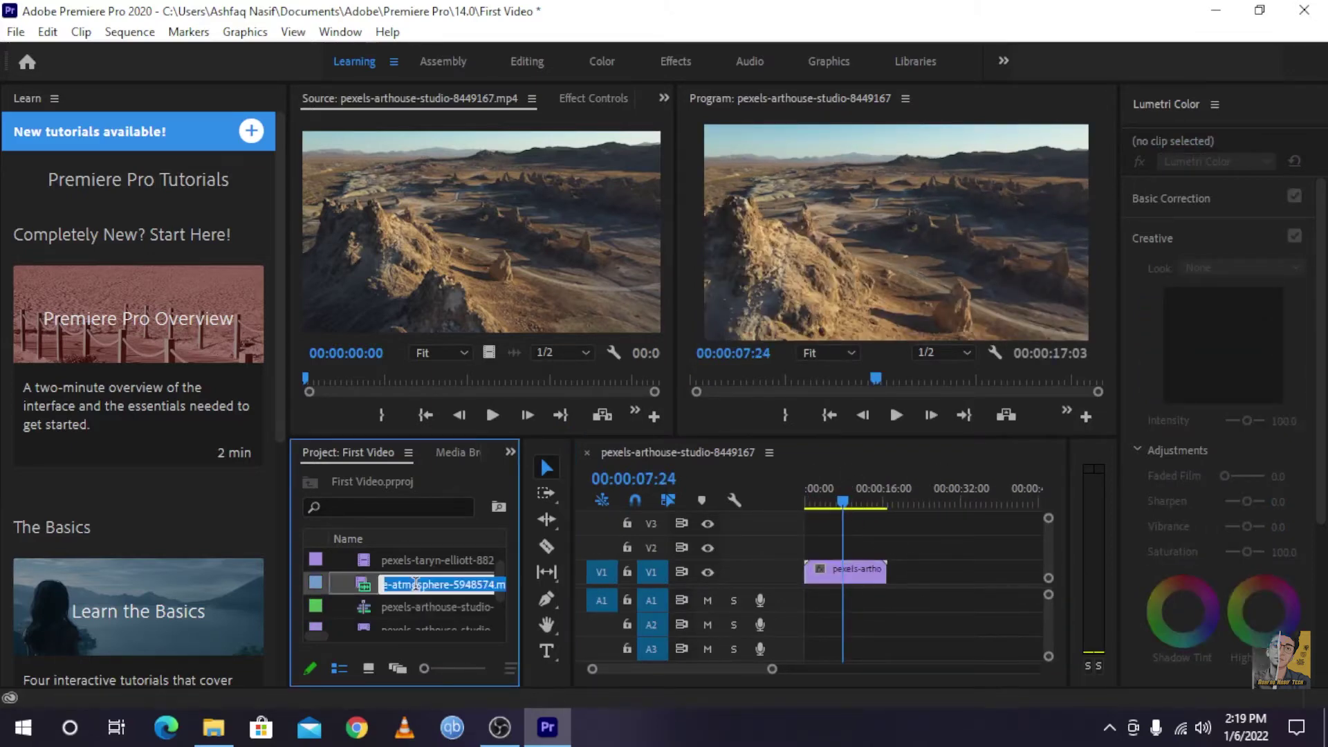
pyautogui.doubleClick(429, 589)
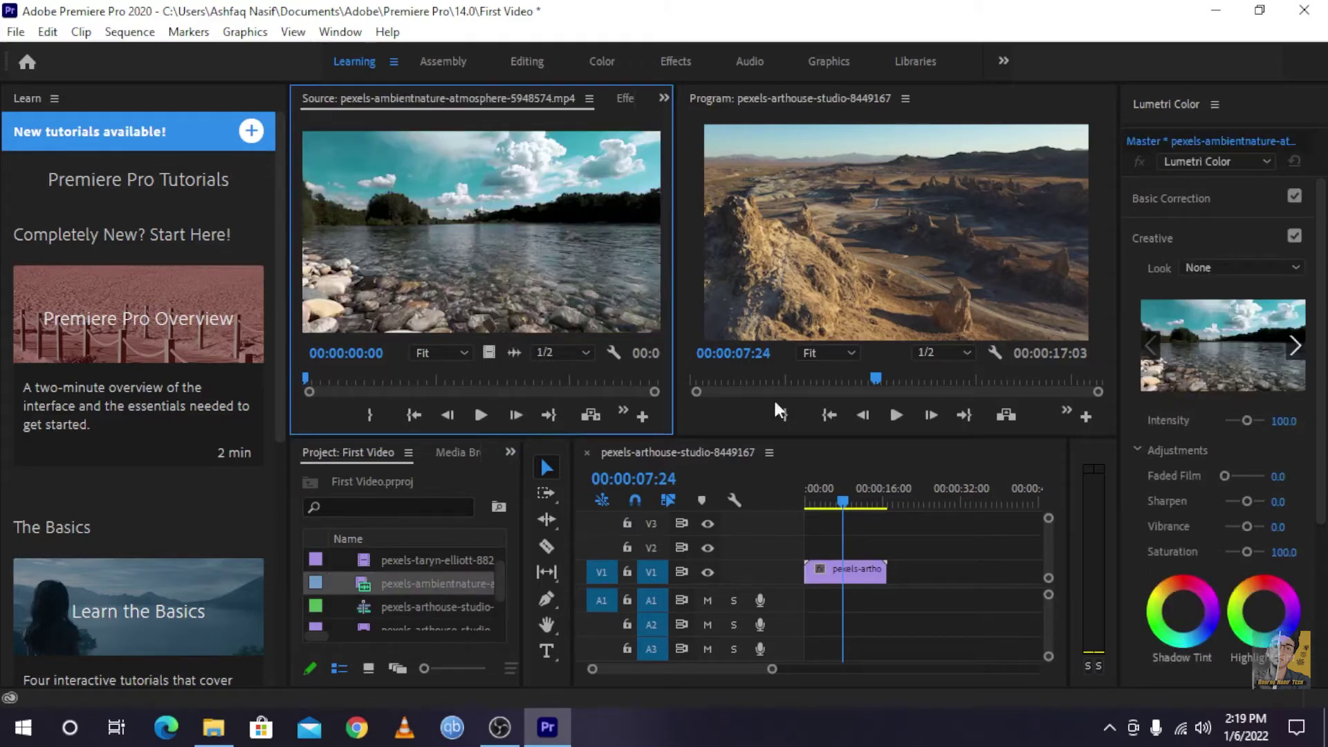
pyautogui.moveTo(446, 584); pyautogui.dragTo(890, 587)
# Scrub the playhead from 00:00:11:24 into the river clip, then select the coast clip.
pyautogui.scroll(-2, 965, 566)
pyautogui.scroll(2, 901, 583)
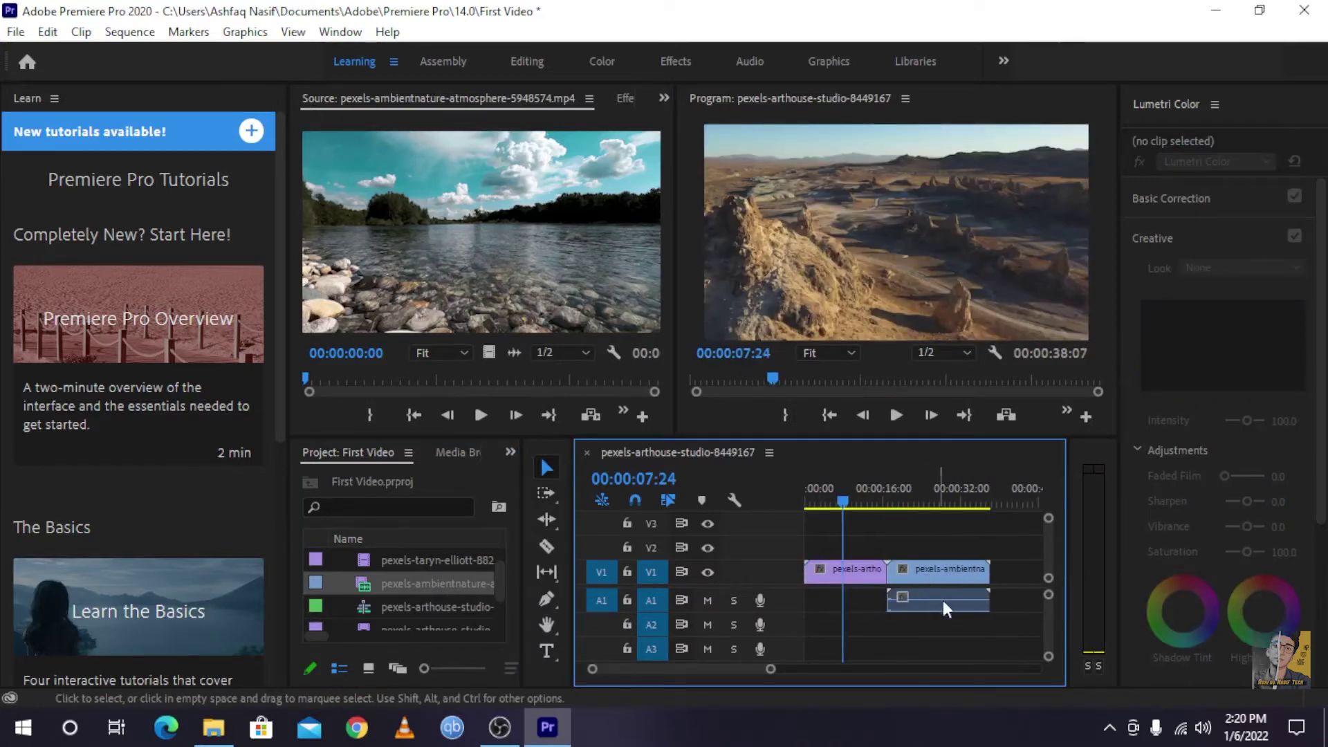
pyautogui.click(860, 498)
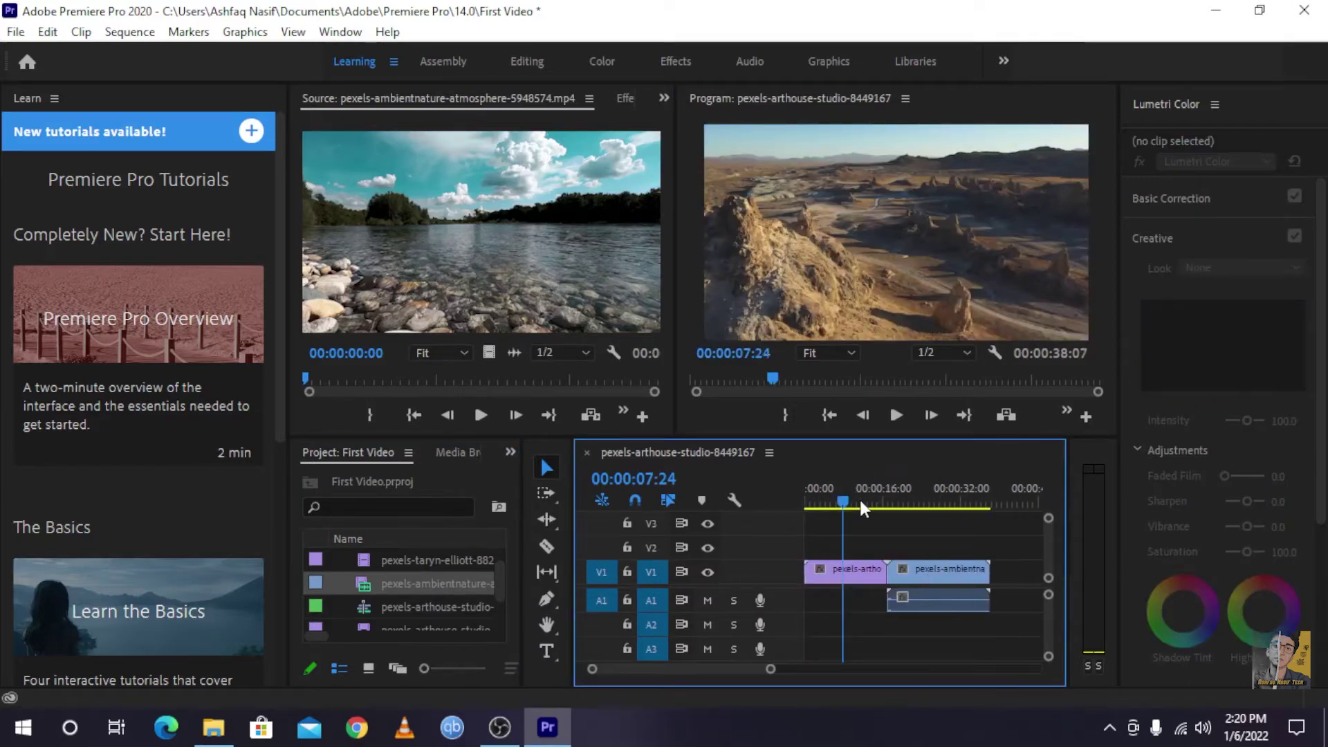
pyautogui.moveTo(863, 499); pyautogui.dragTo(937, 498)
pyautogui.scroll(1, 388, 585)
pyautogui.click(412, 584)
pyautogui.click(406, 581)
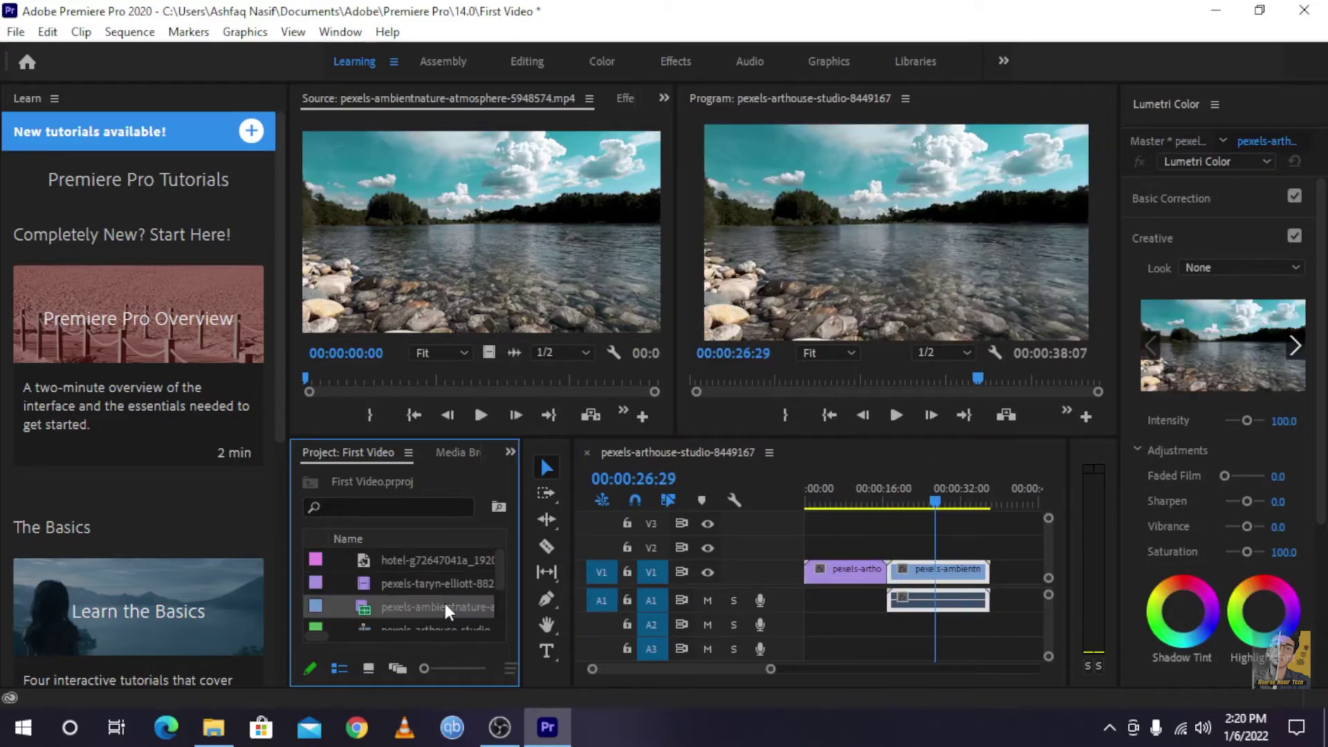
# Add the taryn-elliott coast clip after the river clip on V1, making the sequence 58:07.
pyautogui.click(429, 580)
pyautogui.click(436, 608)
pyautogui.doubleClick(414, 583)
pyautogui.moveTo(417, 582); pyautogui.dragTo(927, 599)
pyautogui.scroll(5, 926, 598)
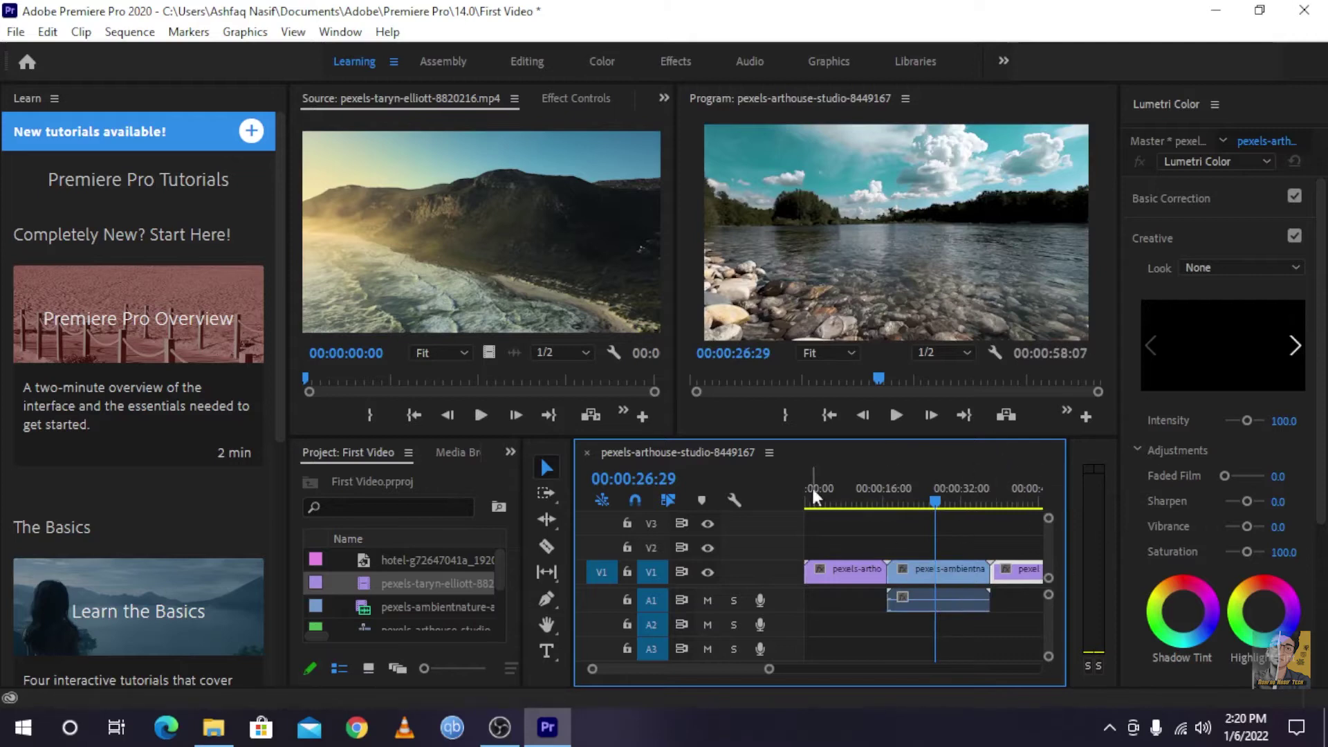
pyautogui.moveTo(919, 492); pyautogui.dragTo(683, 471)
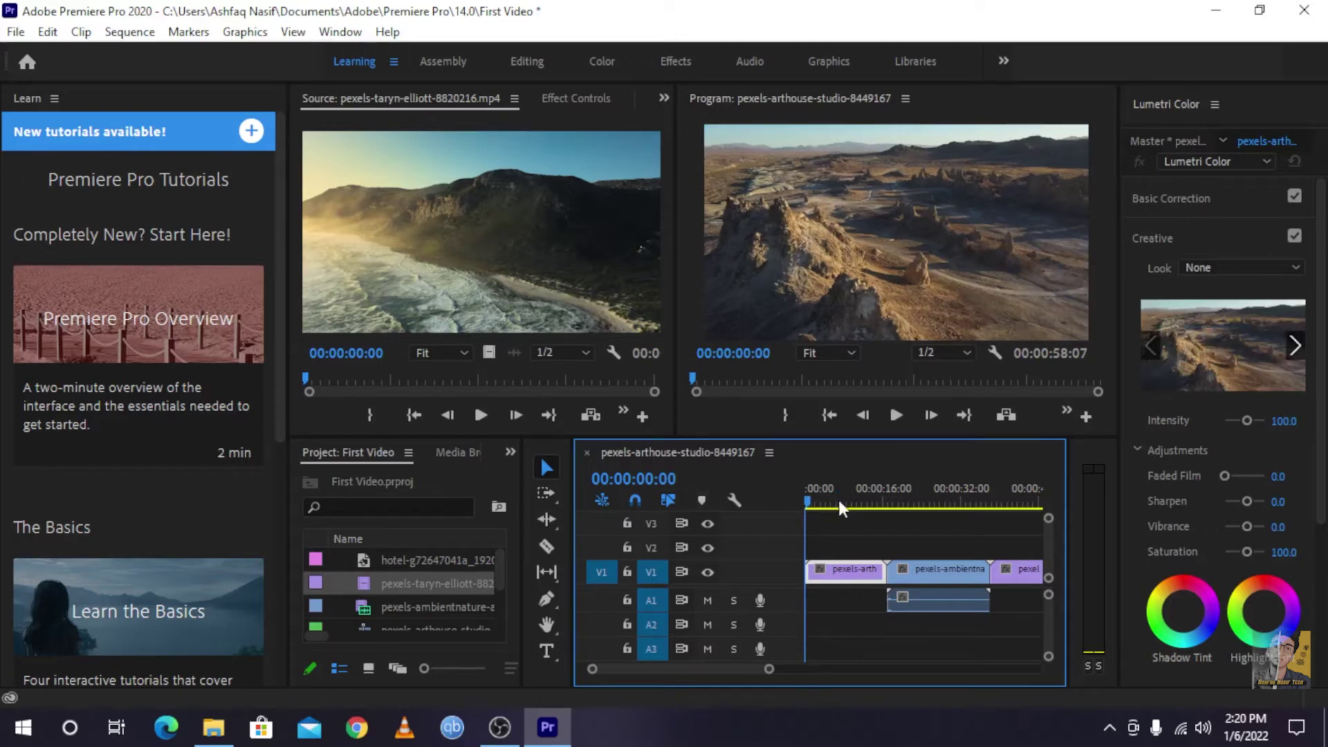
pyautogui.moveTo(808, 499); pyautogui.dragTo(835, 543)
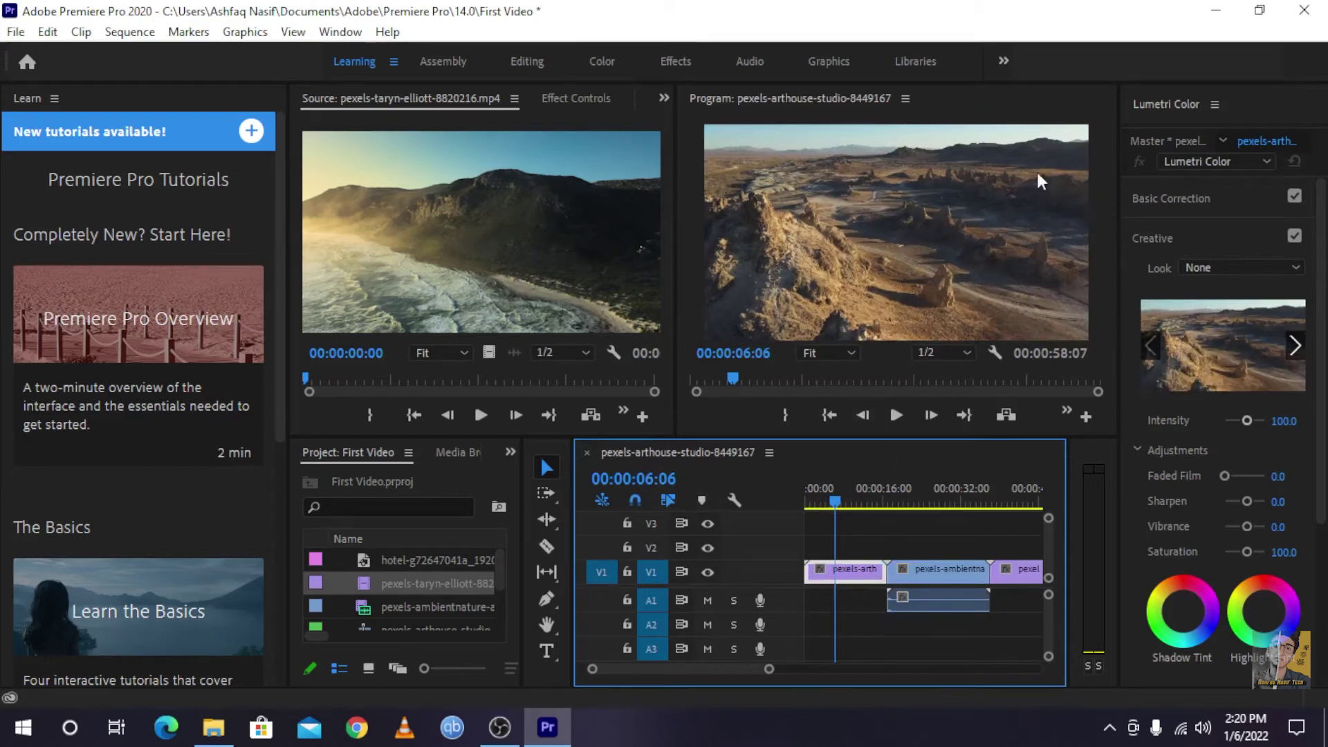
pyautogui.moveTo(832, 496); pyautogui.dragTo(858, 506)
pyautogui.scroll(-3, 941, 596)
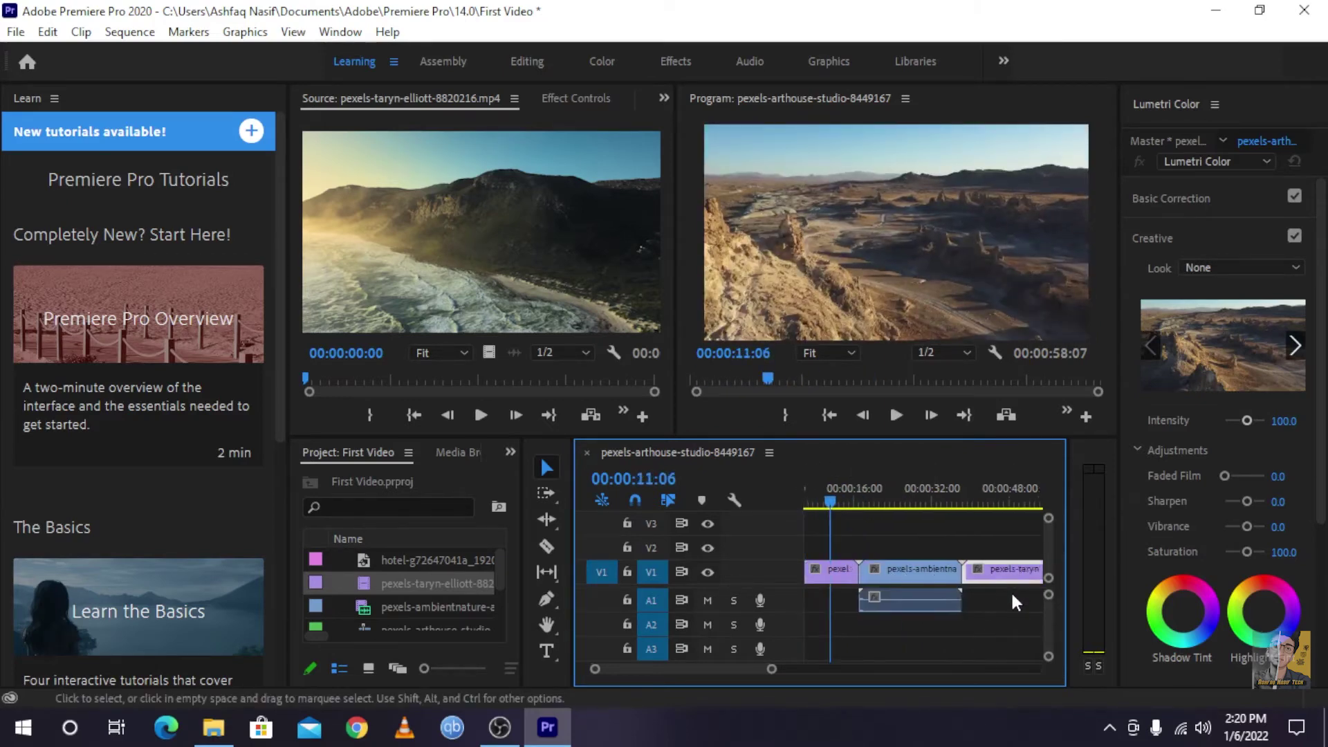
# Shift the river clip later to leave a gap on V1 and play through the gap.
pyautogui.scroll(-5, 937, 582)
pyautogui.moveTo(963, 570); pyautogui.dragTo(993, 580)
pyautogui.moveTo(861, 571); pyautogui.dragTo(902, 577)
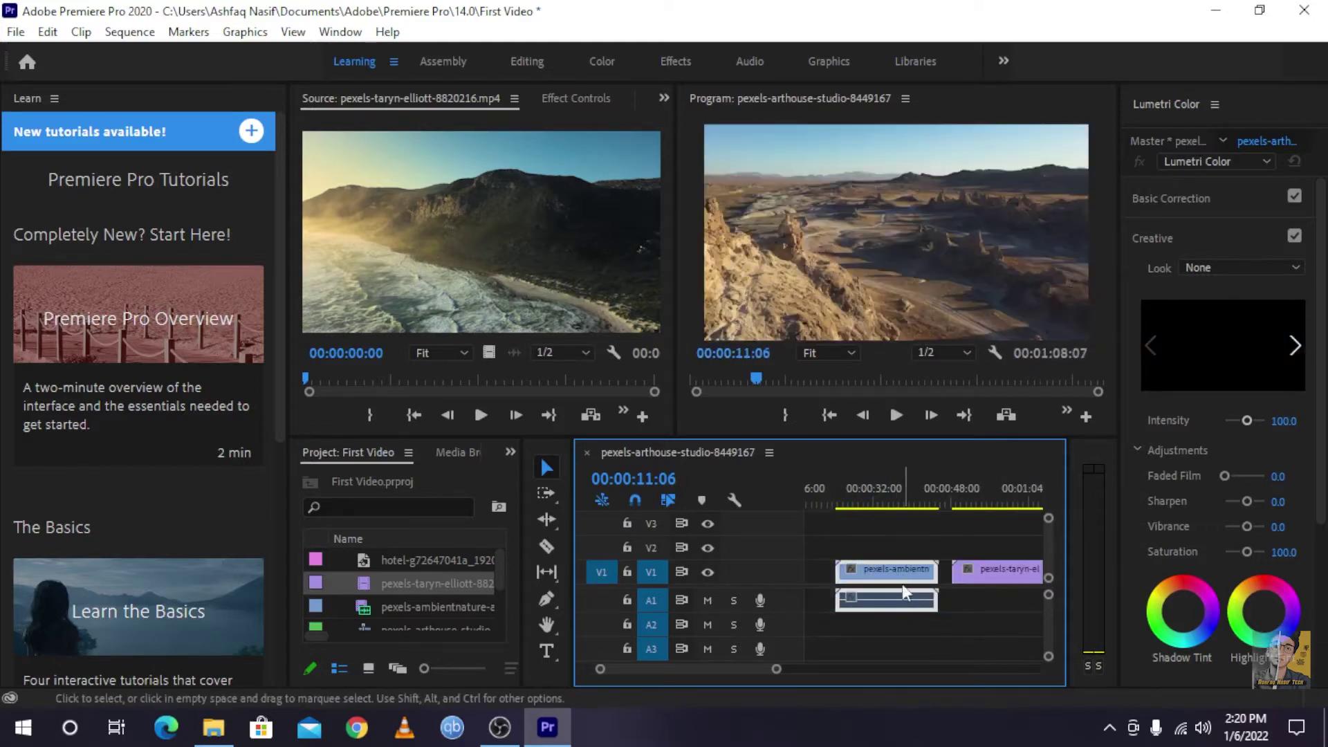
pyautogui.scroll(6, 899, 585)
pyautogui.moveTo(888, 501); pyautogui.dragTo(859, 508)
pyautogui.click(898, 417)
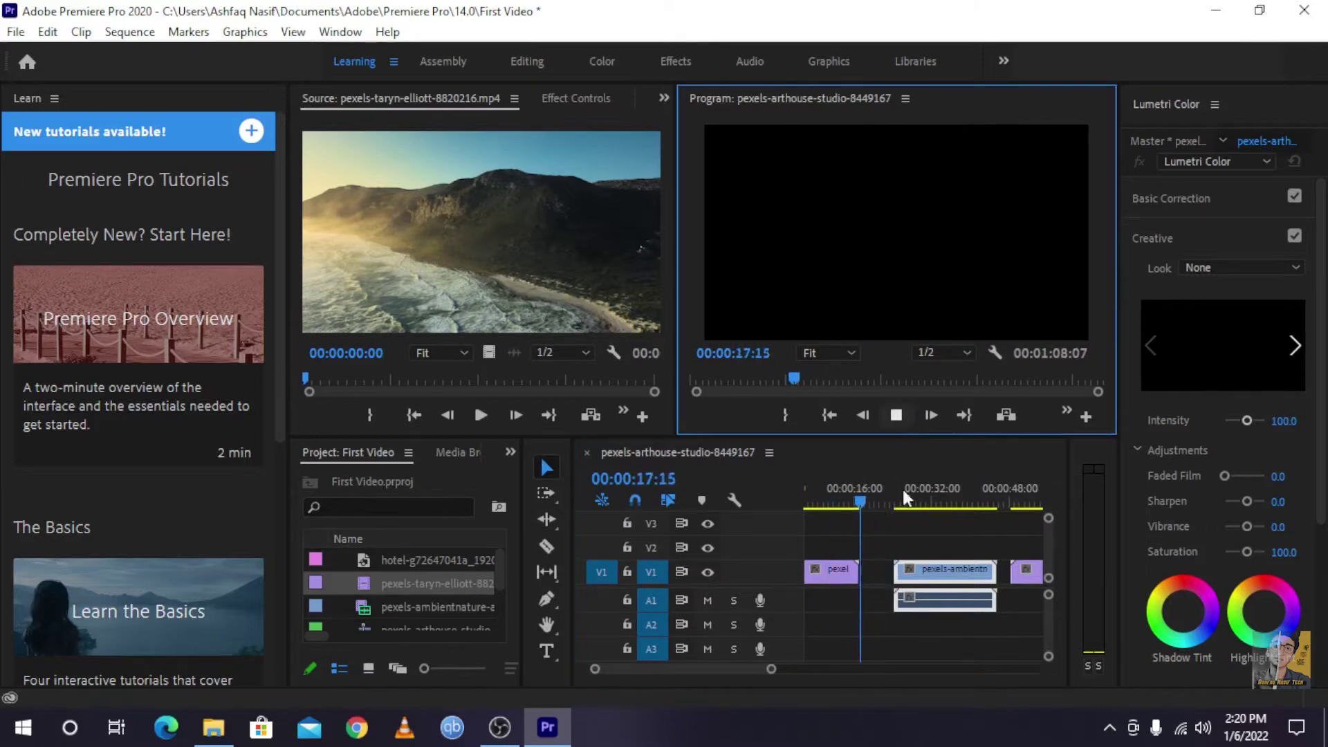
pyautogui.press('space')
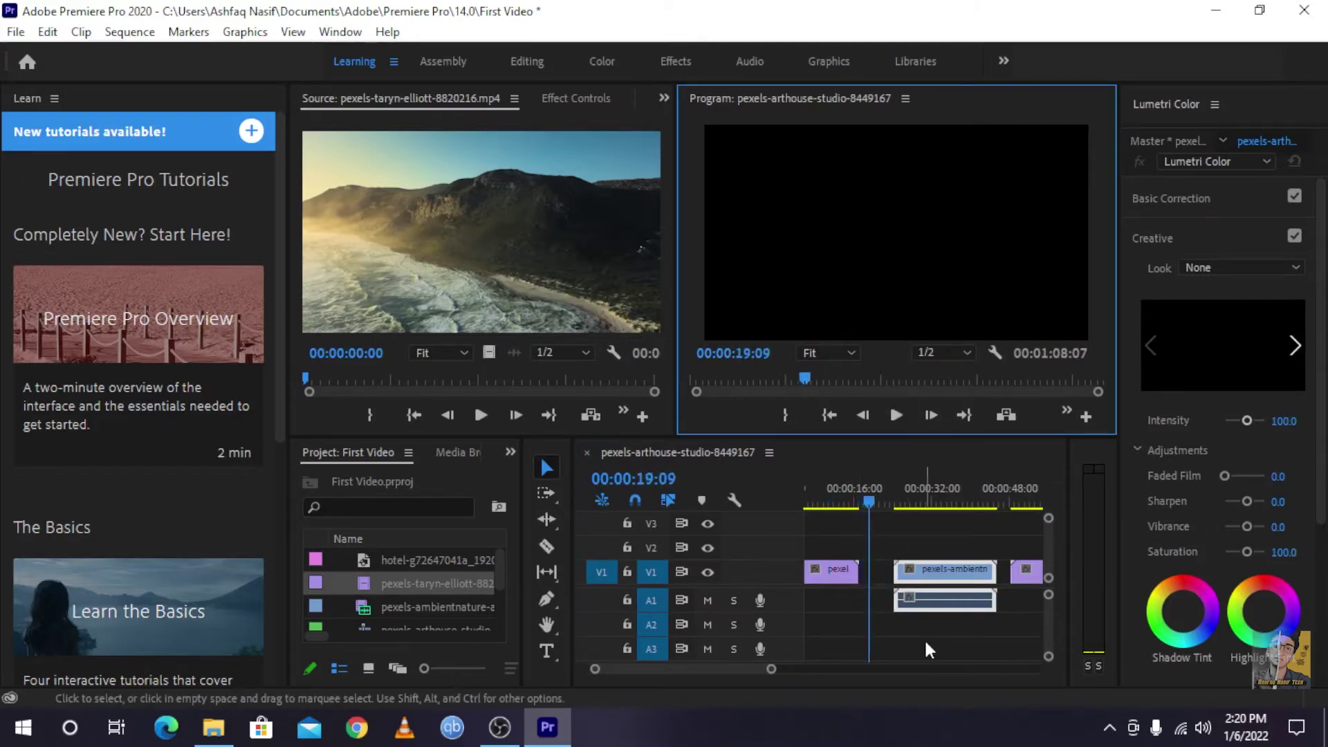
# Close the gaps around the river clip, then lift it onto V2 overlapping the desert clip.
pyautogui.moveTo(918, 580); pyautogui.dragTo(901, 580)
pyautogui.moveTo(1033, 574); pyautogui.dragTo(989, 576)
pyautogui.click(902, 571)
pyautogui.moveTo(899, 570); pyautogui.dragTo(864, 543)
pyautogui.click(836, 498)
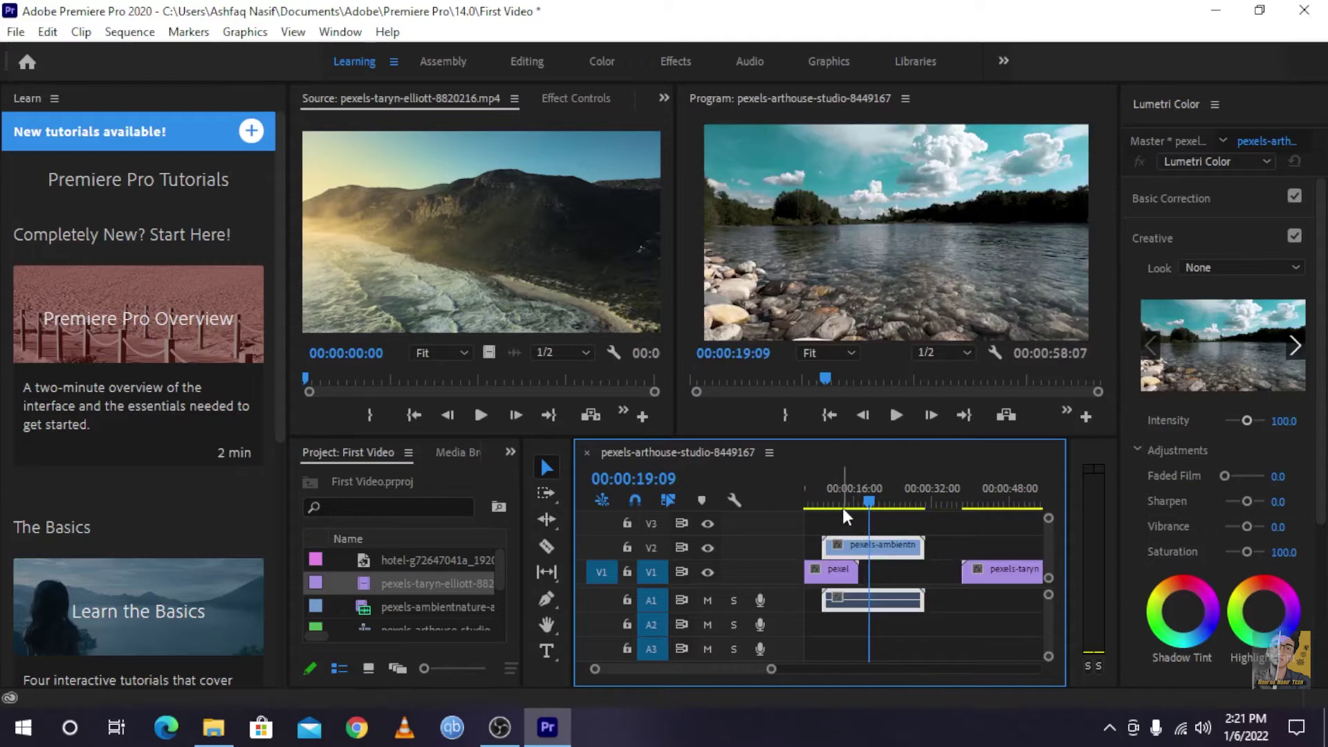
pyautogui.moveTo(836, 496); pyautogui.dragTo(818, 501)
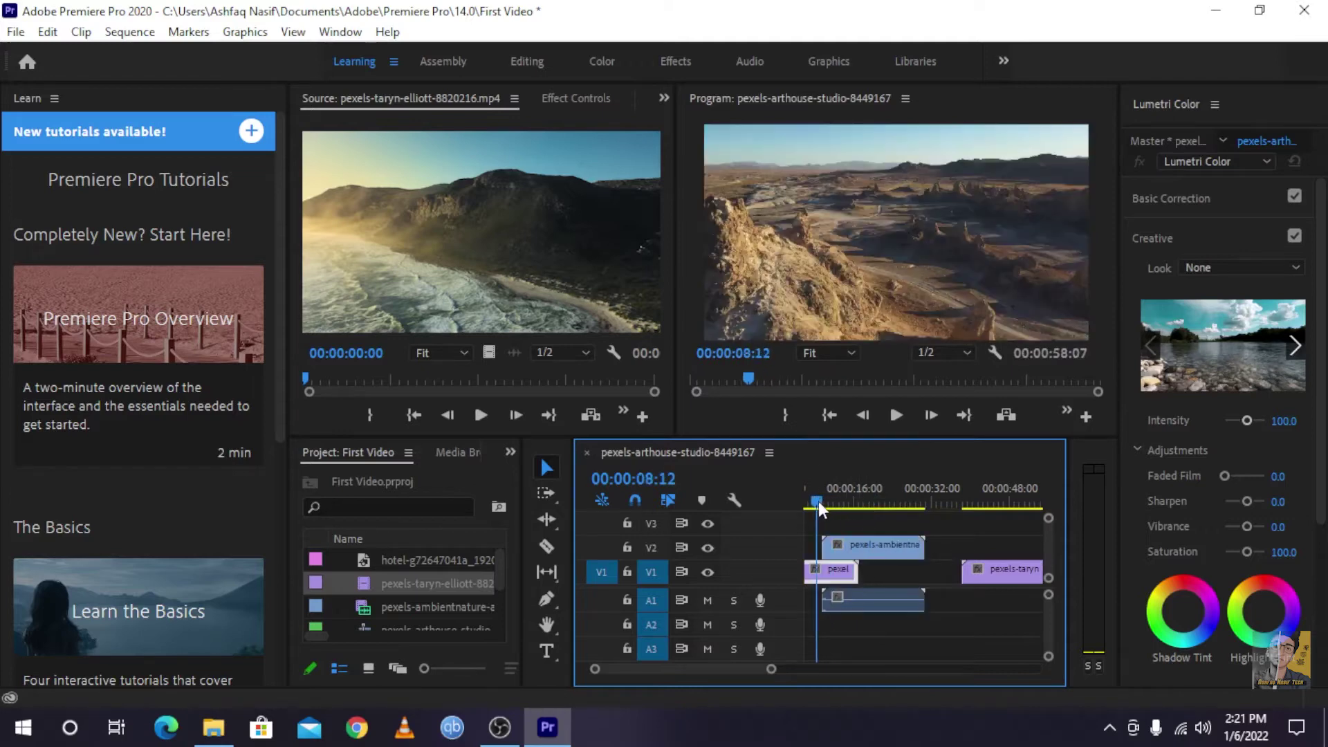
pyautogui.click(901, 415)
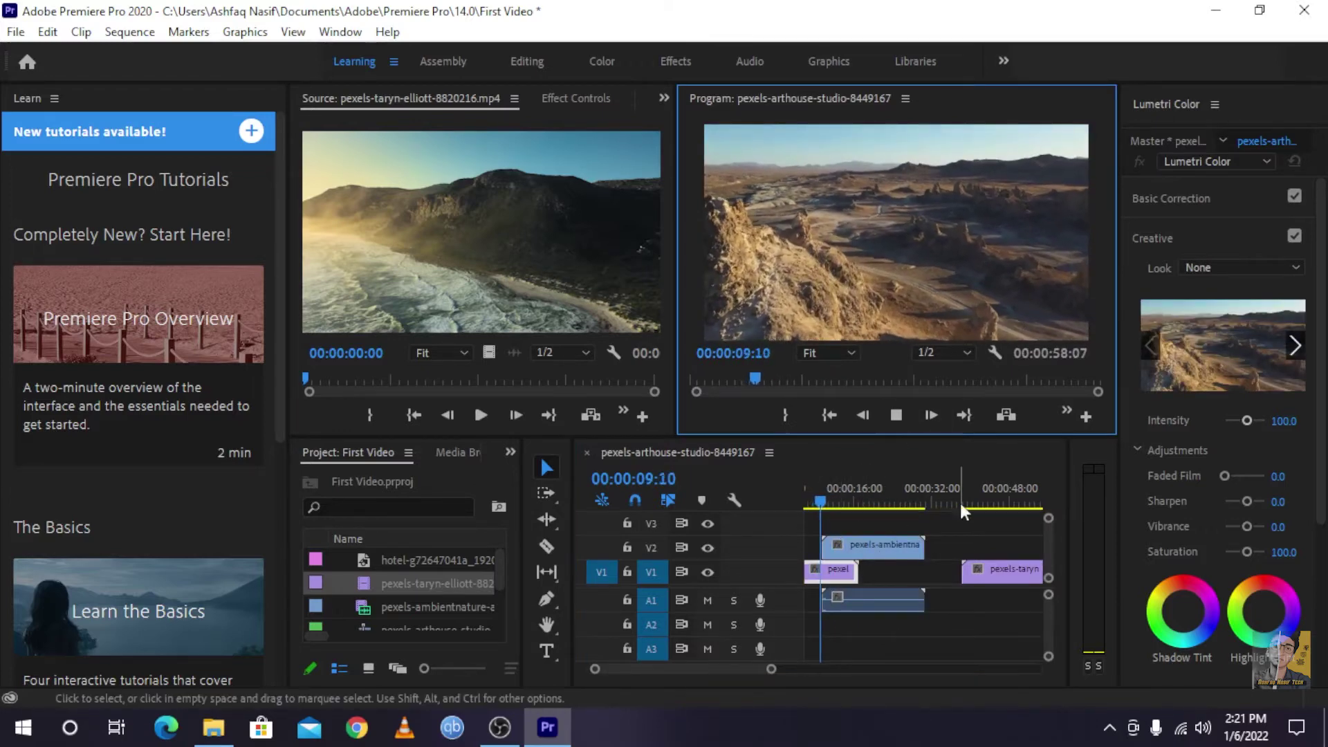
pyautogui.click(898, 415)
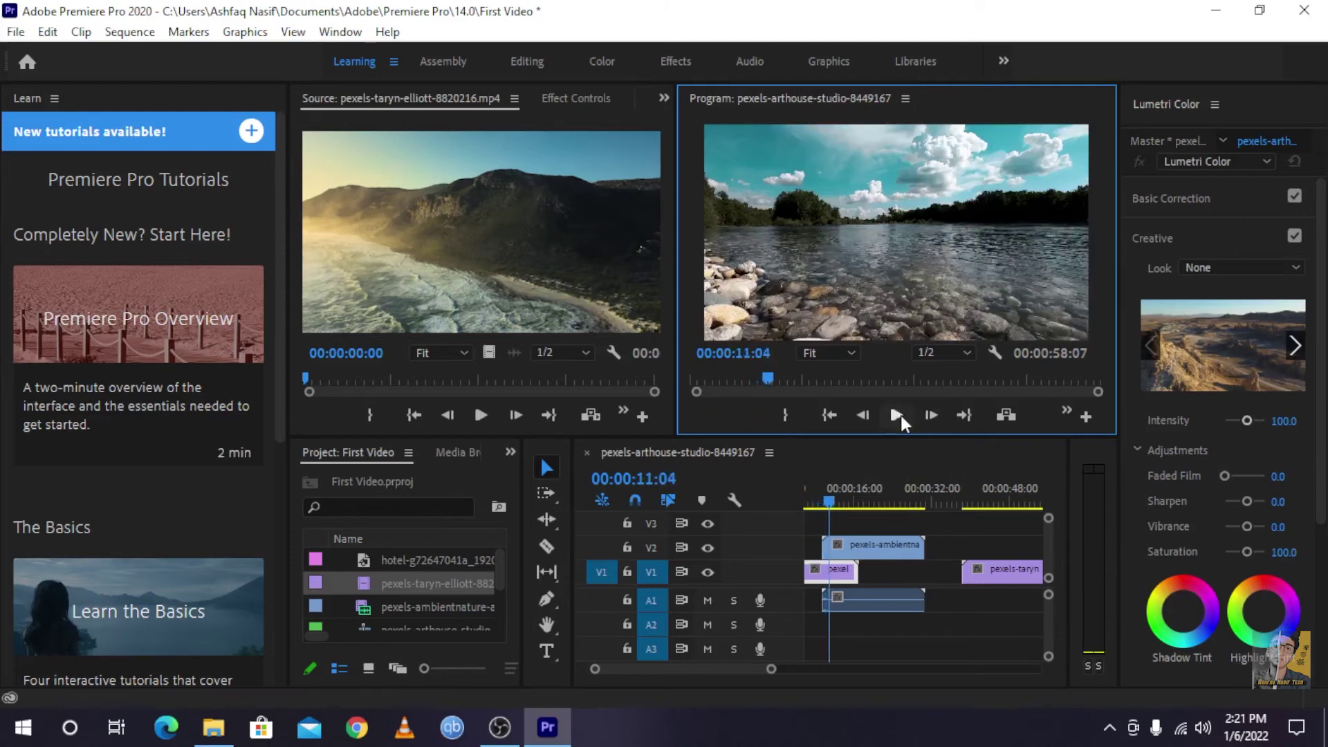
pyautogui.scroll(2, 862, 606)
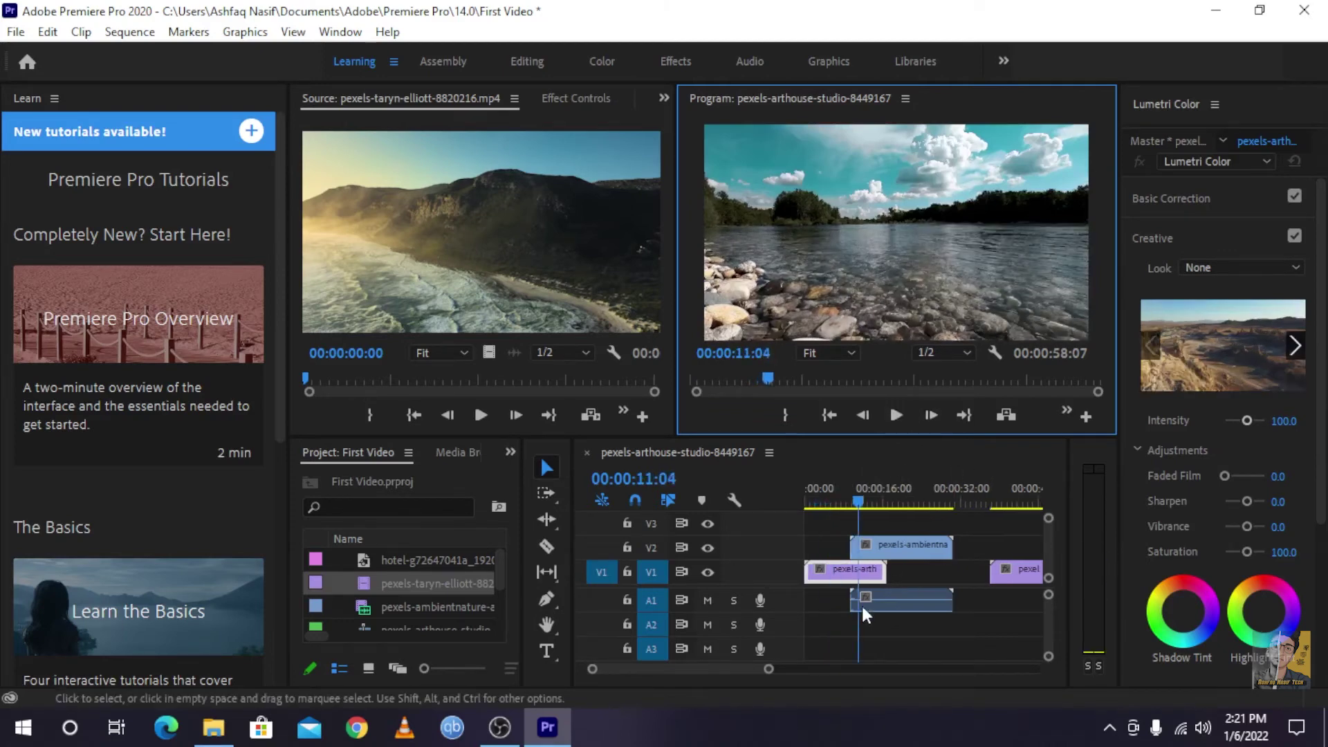
pyautogui.click(877, 550)
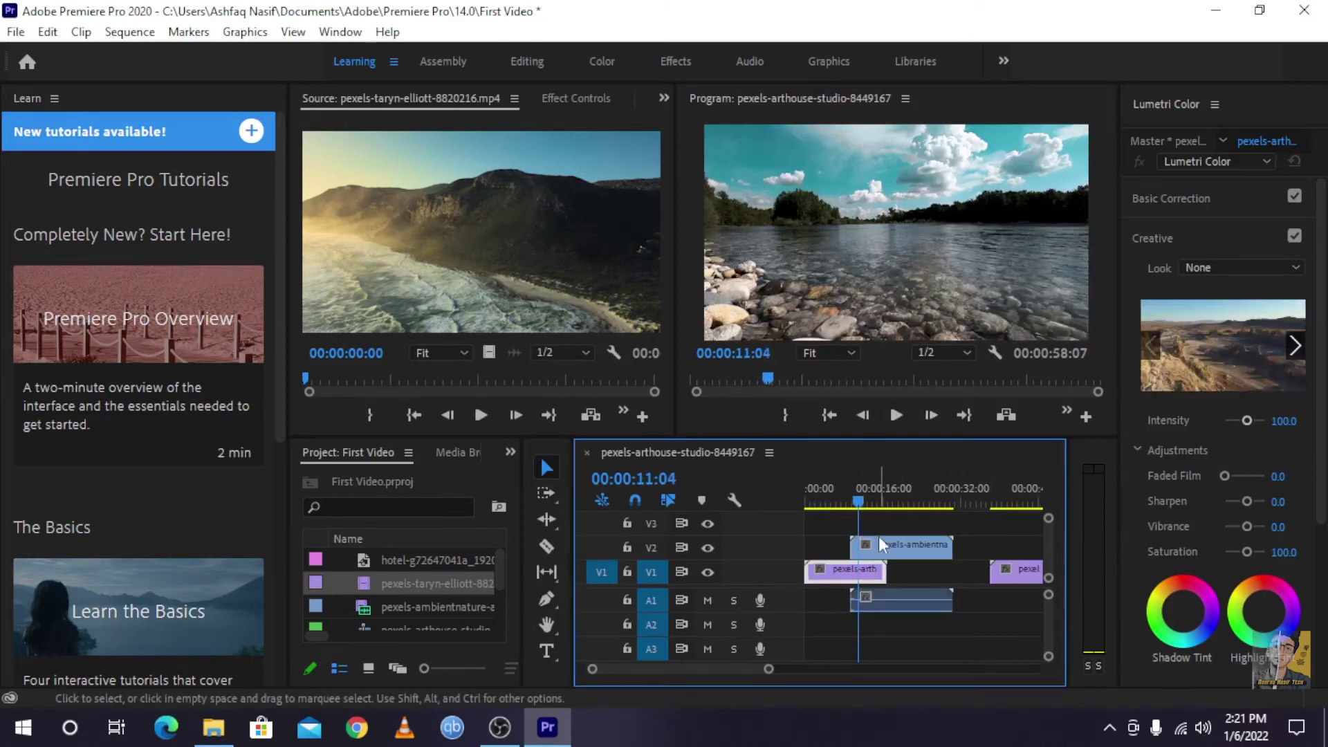
pyautogui.click(879, 546)
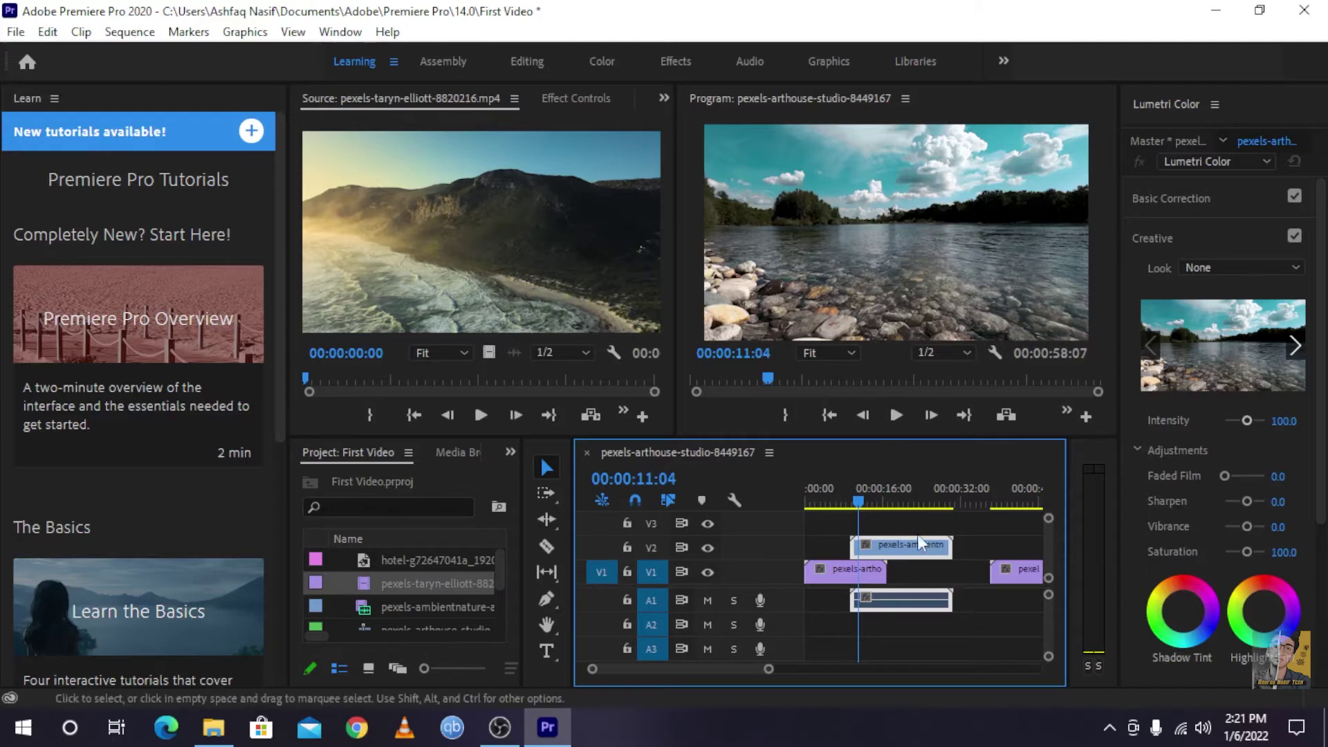
# Scrub and play the opening clips around 00:00:08:00–00:00:11:12 to review them.
pyautogui.moveTo(857, 500); pyautogui.dragTo(842, 504)
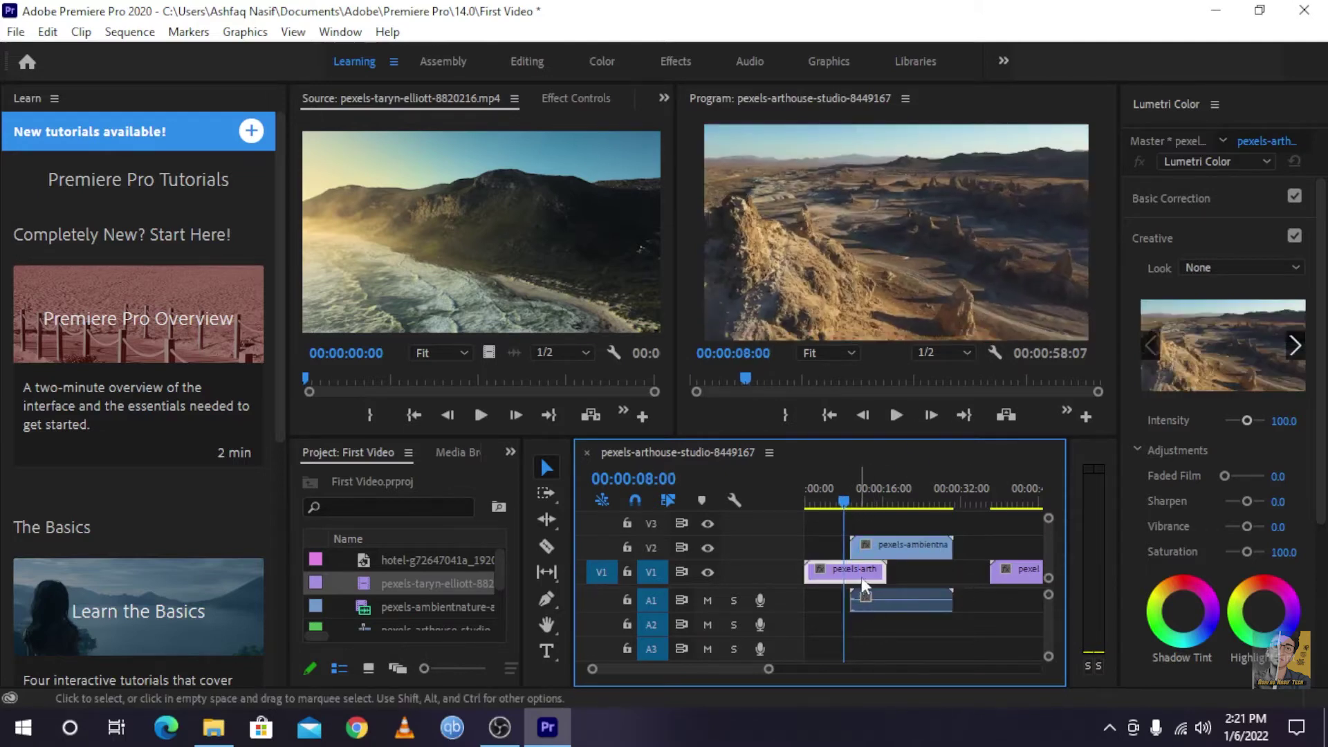
pyautogui.click(860, 500)
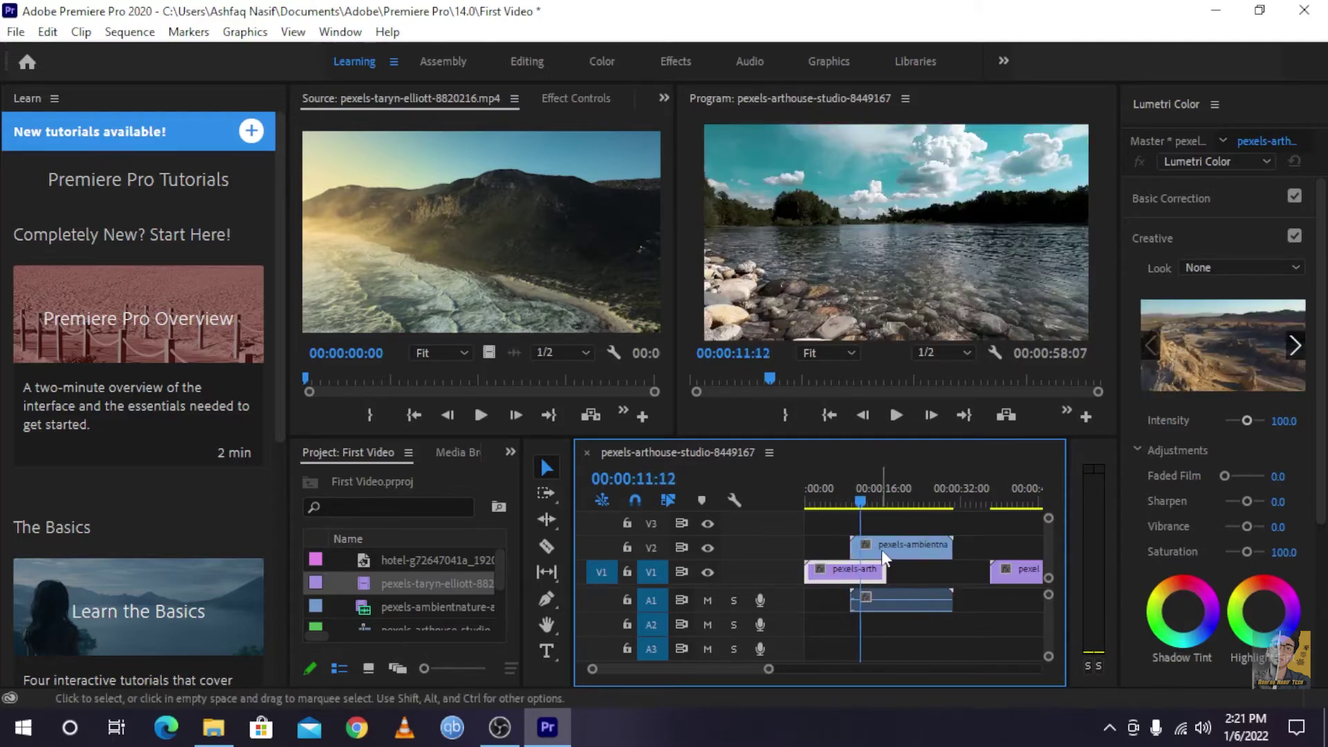
pyautogui.moveTo(866, 493)
pyautogui.mouseDown()
pyautogui.moveTo(841, 508)
pyautogui.moveTo(865, 509)
pyautogui.mouseUp()
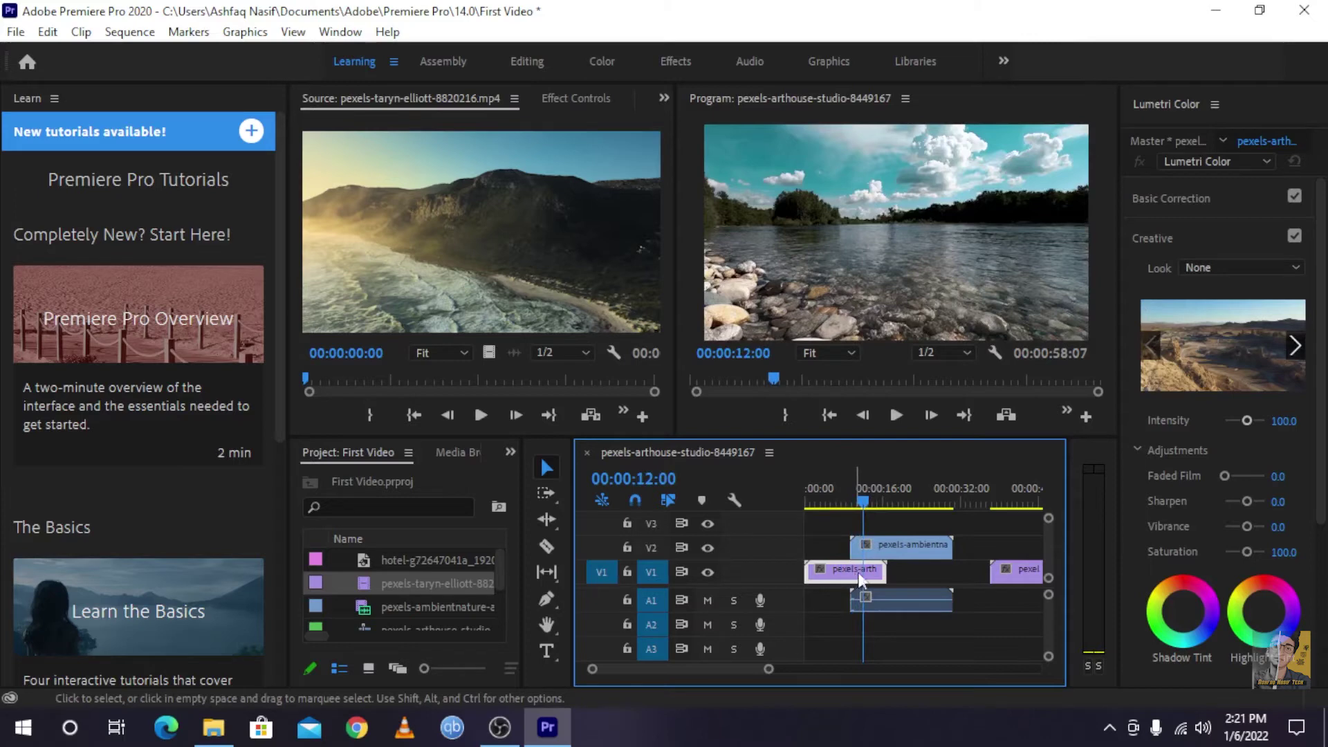
pyautogui.moveTo(865, 503)
pyautogui.mouseDown()
pyautogui.moveTo(934, 579)
pyautogui.moveTo(1002, 577)
pyautogui.moveTo(955, 535)
pyautogui.moveTo(863, 532)
pyautogui.moveTo(847, 496)
pyautogui.mouseUp()
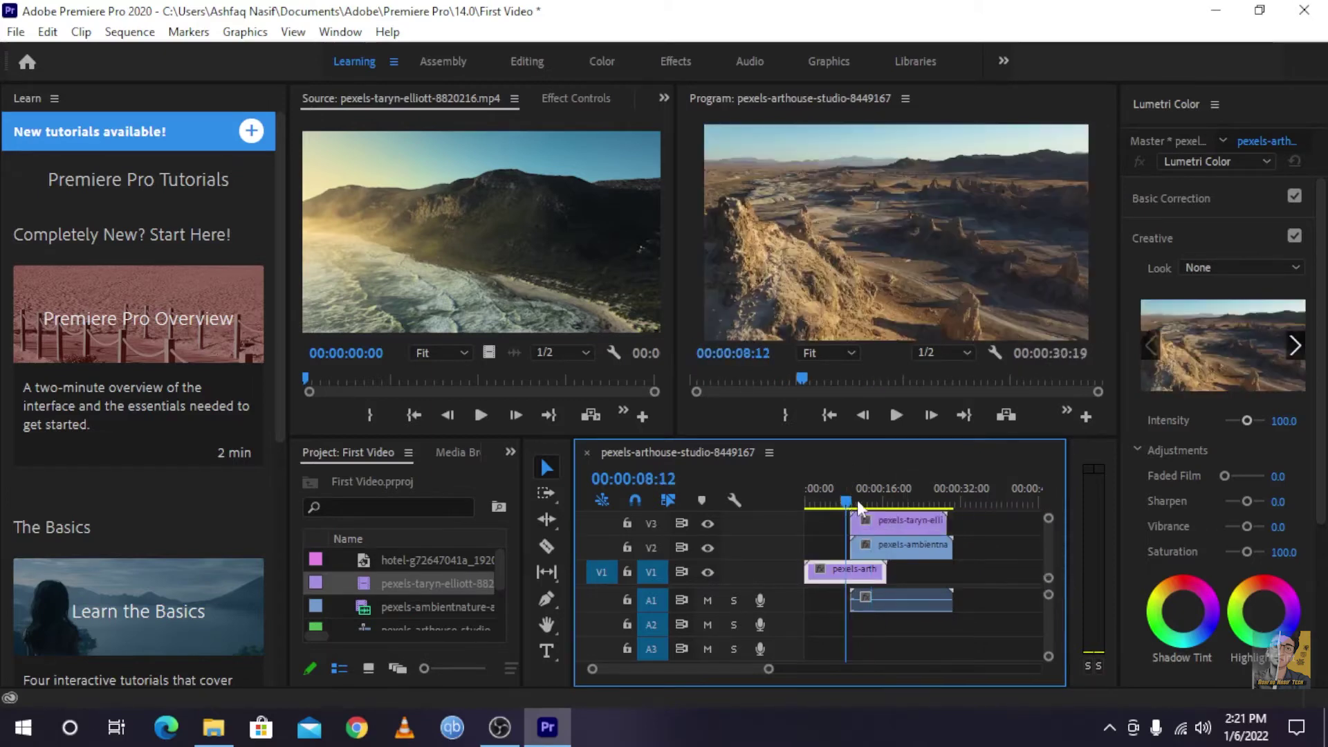
pyautogui.click(906, 425)
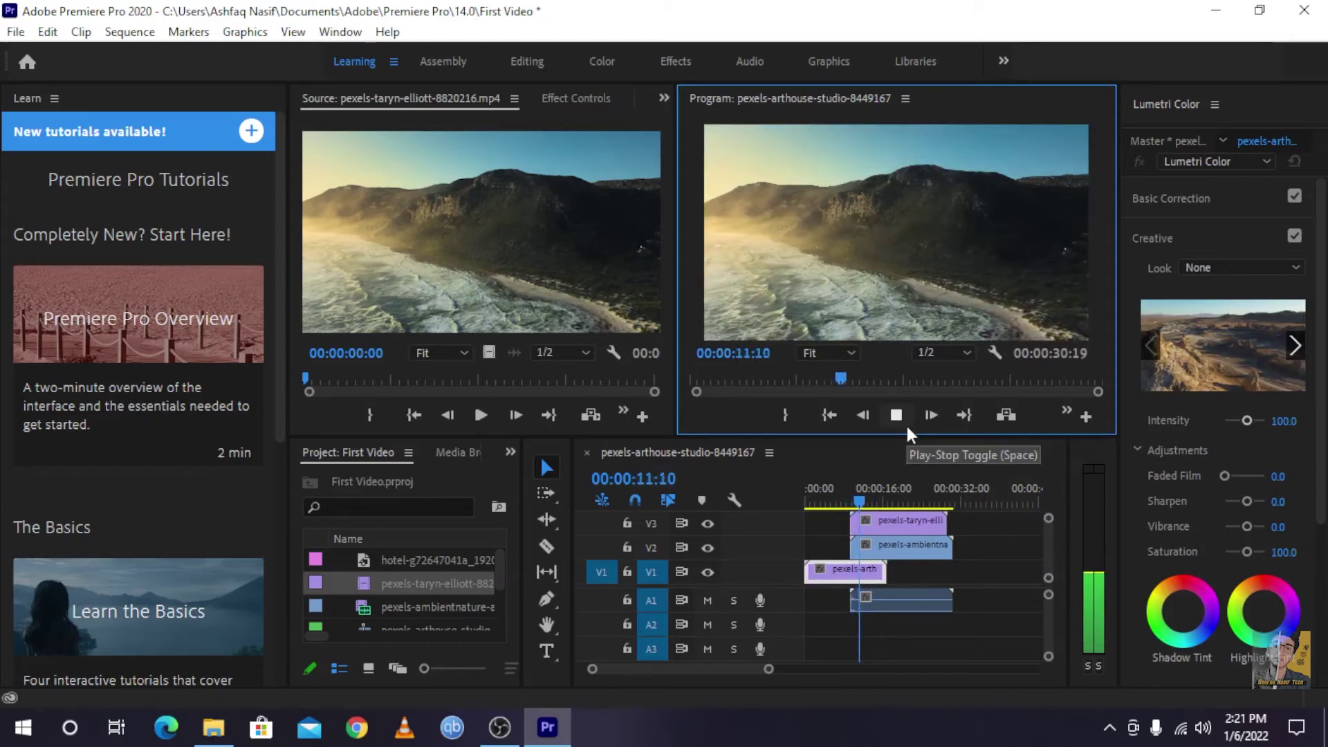
pyautogui.click(907, 428)
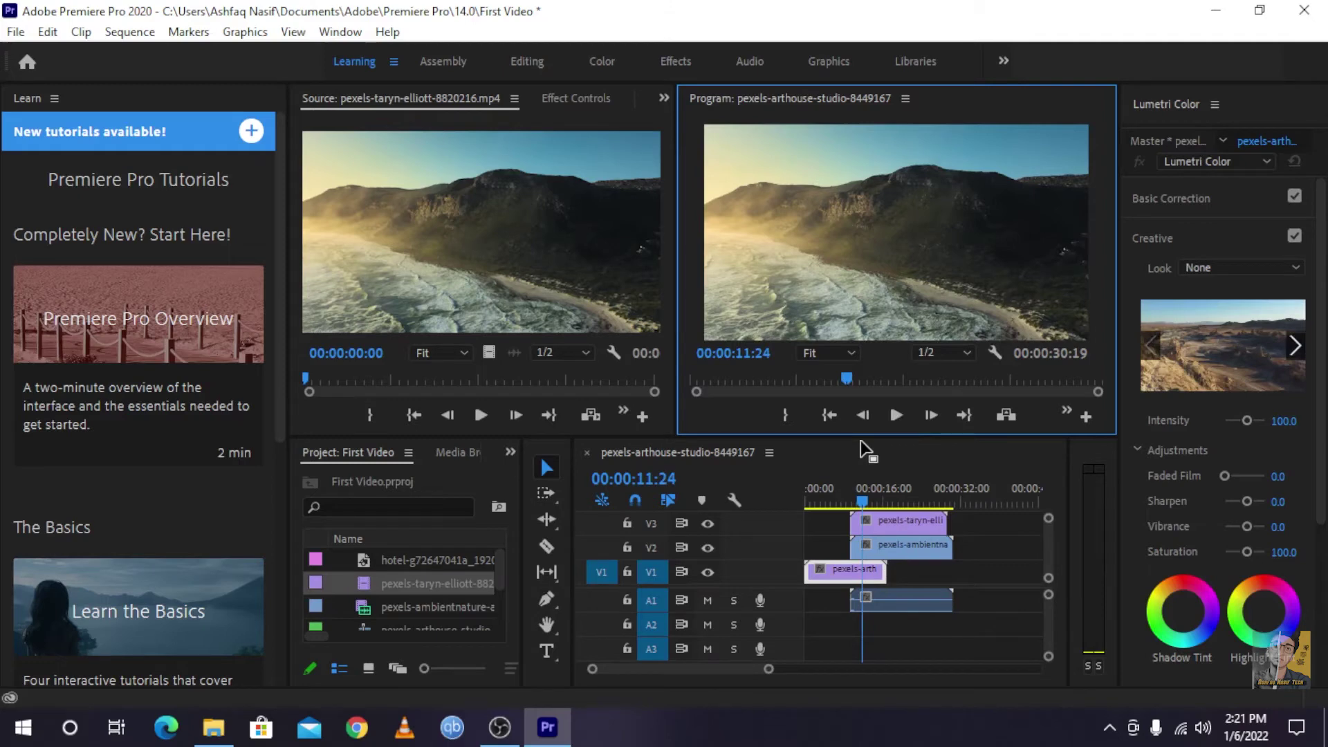
# Move the ambientnature clip from V2 and the taryn clip from V3 down onto V1.
pyautogui.moveTo(899, 550); pyautogui.dragTo(947, 591)
pyautogui.moveTo(907, 521); pyautogui.dragTo(980, 587)
pyautogui.scroll(2, 1015, 524)
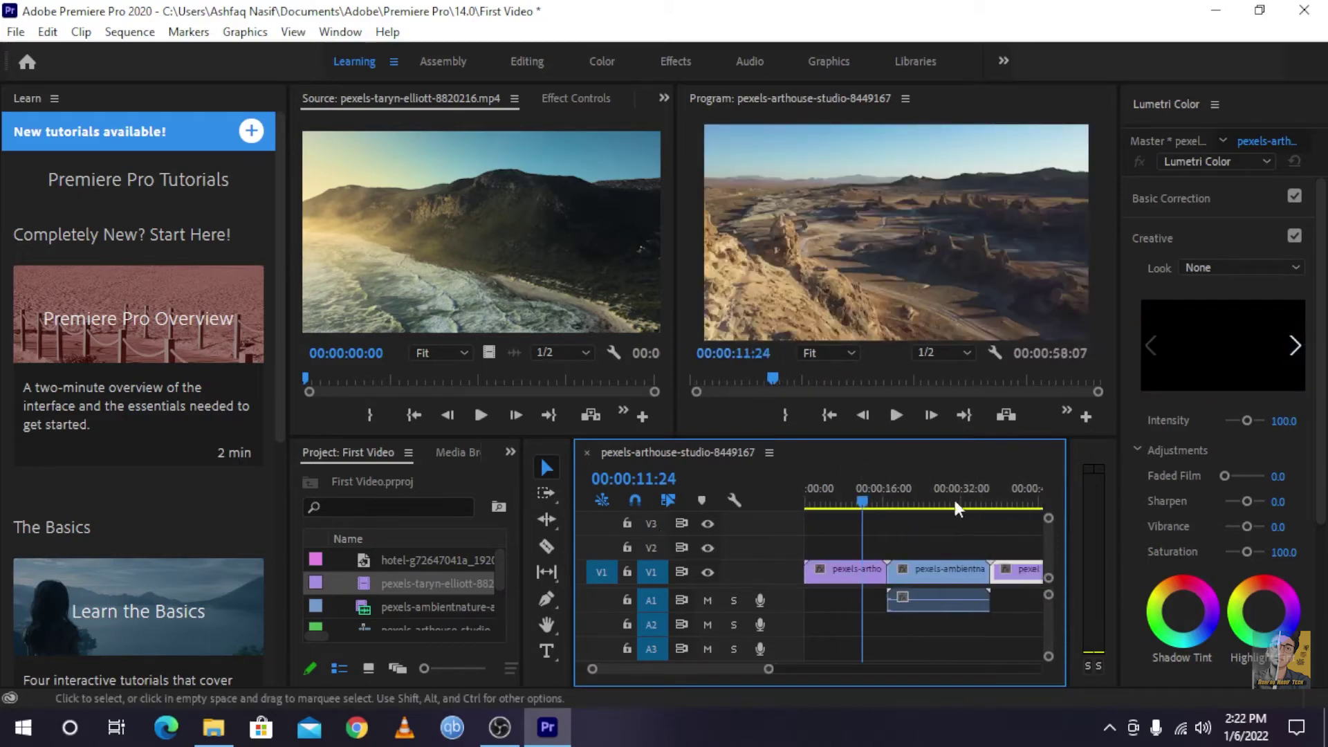
# Preview the second arthouse clip, then load the hotel image in the Source monitor.
pyautogui.moveTo(938, 481)
pyautogui.mouseDown()
pyautogui.moveTo(864, 498)
pyautogui.moveTo(943, 500)
pyautogui.mouseUp()
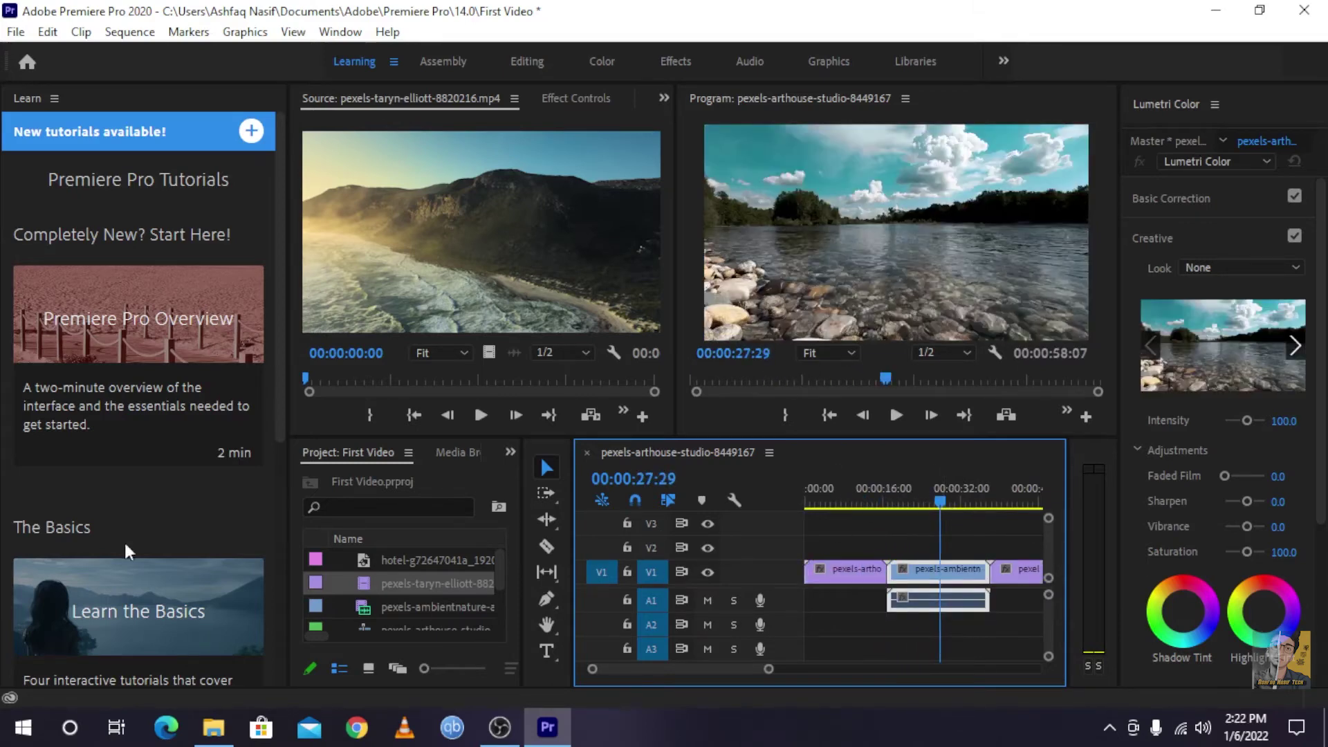
pyautogui.scroll(-2, 366, 582)
pyautogui.scroll(-1, 366, 582)
pyautogui.click(406, 594)
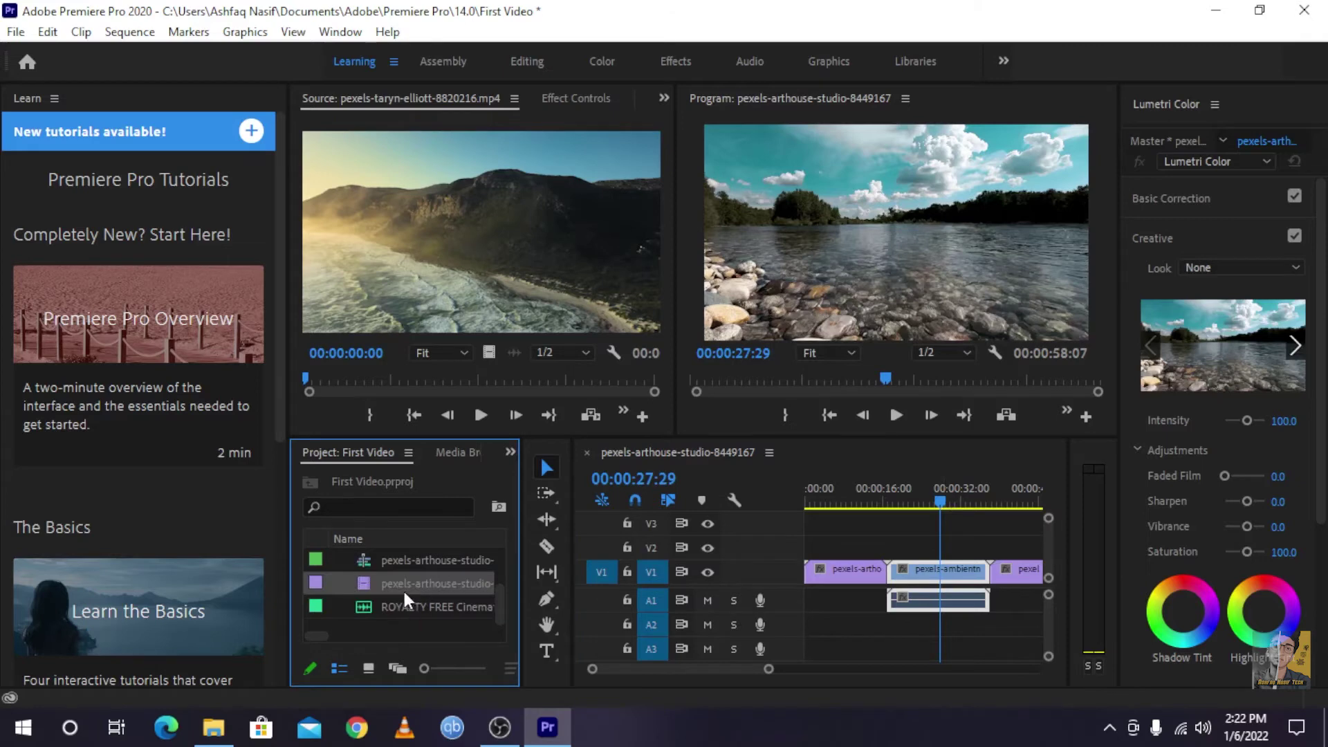
pyautogui.doubleClick(404, 591)
pyautogui.scroll(3, 401, 587)
pyautogui.doubleClick(397, 558)
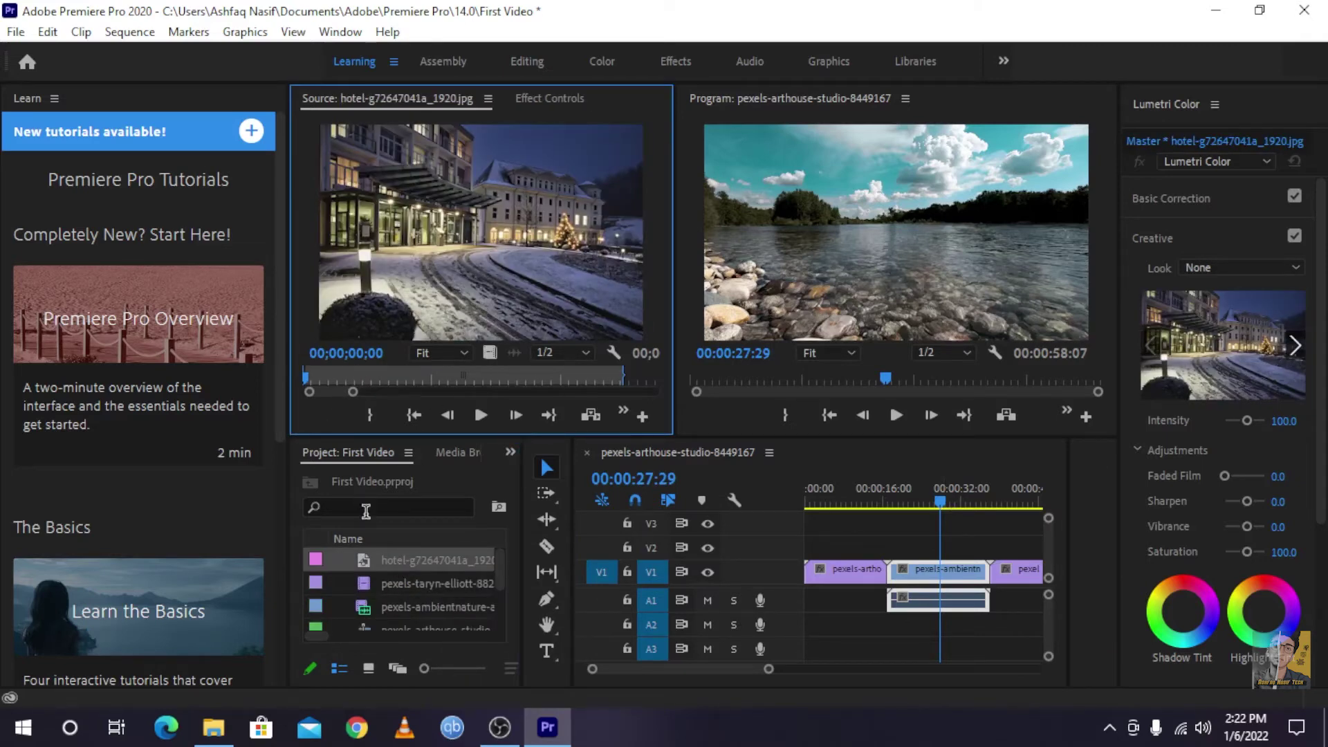
# Place the hotel image on V2 above the ambientnature clip and slide it later.
pyautogui.moveTo(412, 562); pyautogui.dragTo(862, 546)
pyautogui.click(862, 546)
pyautogui.click(862, 500)
pyautogui.moveTo(866, 550); pyautogui.dragTo(928, 546)
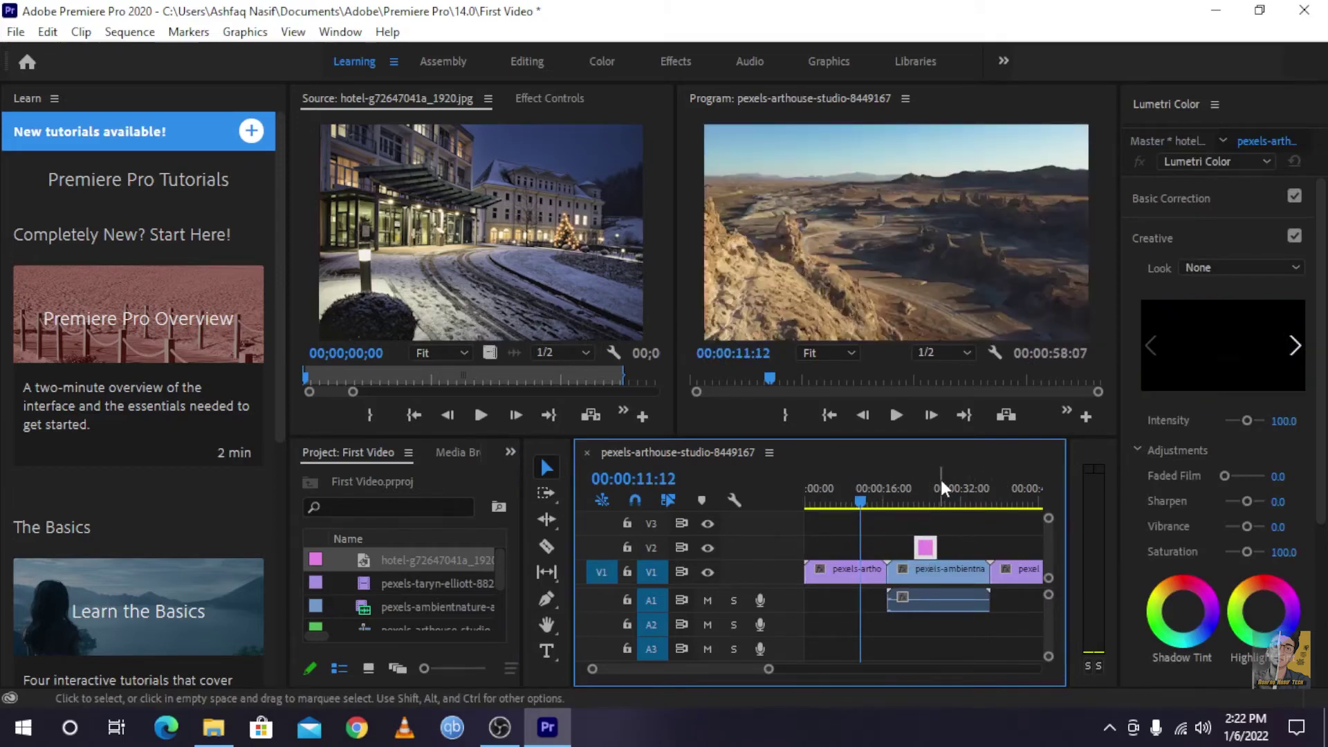
# At 00:00:21:17, scale the hotel image down into a small lower-right inset.
pyautogui.moveTo(863, 503); pyautogui.dragTo(905, 507)
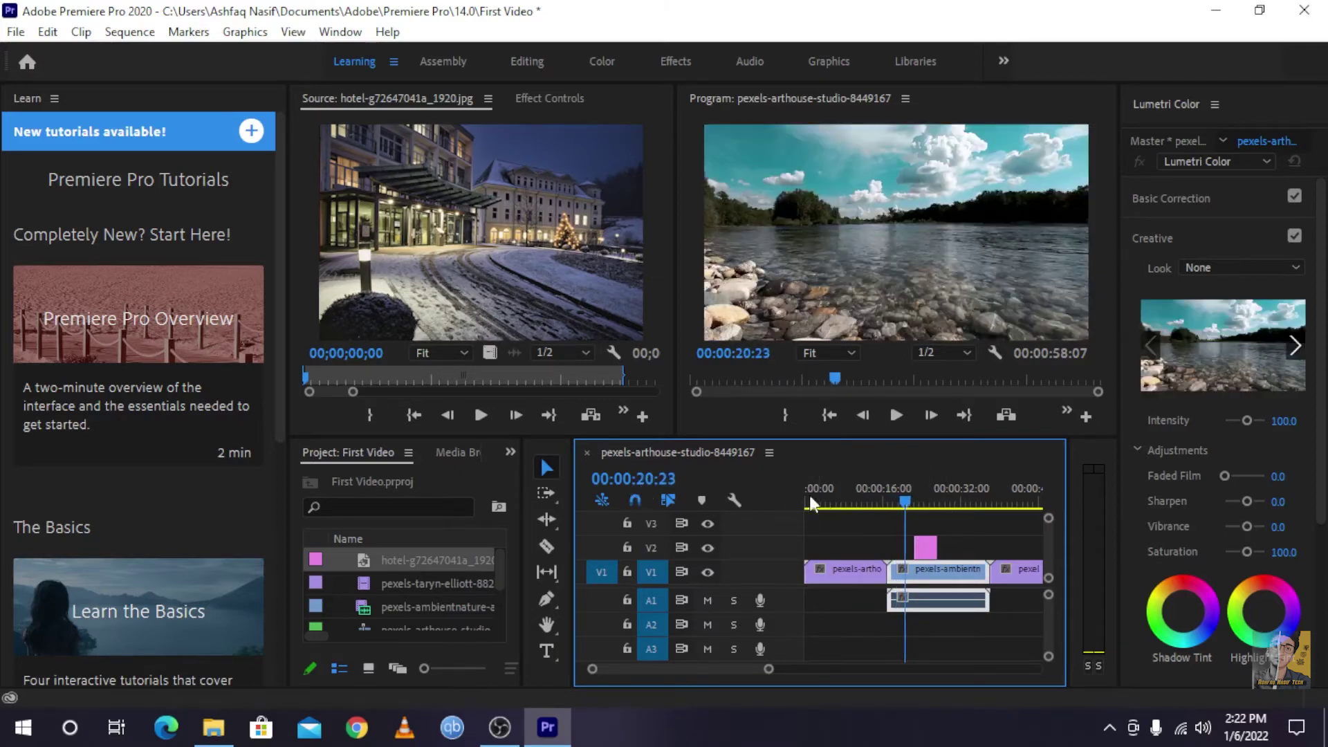
pyautogui.moveTo(905, 503); pyautogui.dragTo(901, 550)
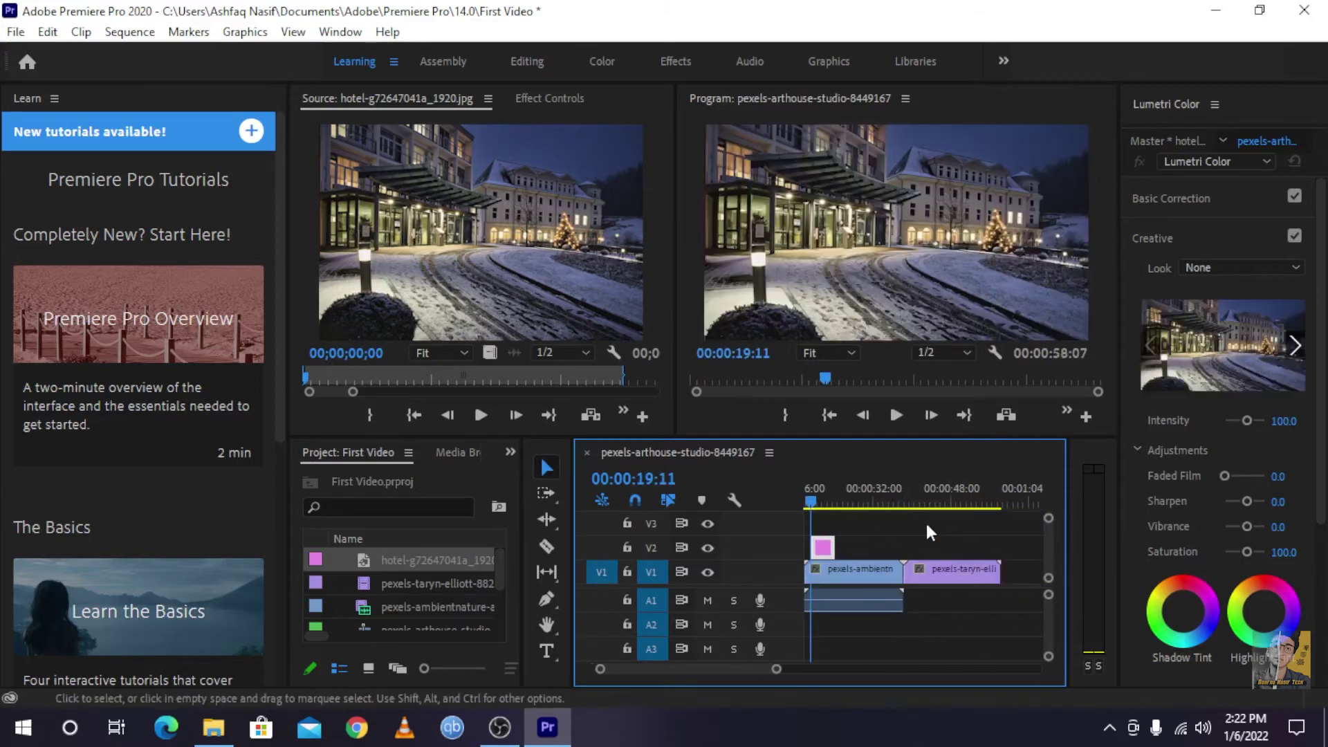
pyautogui.click(906, 238)
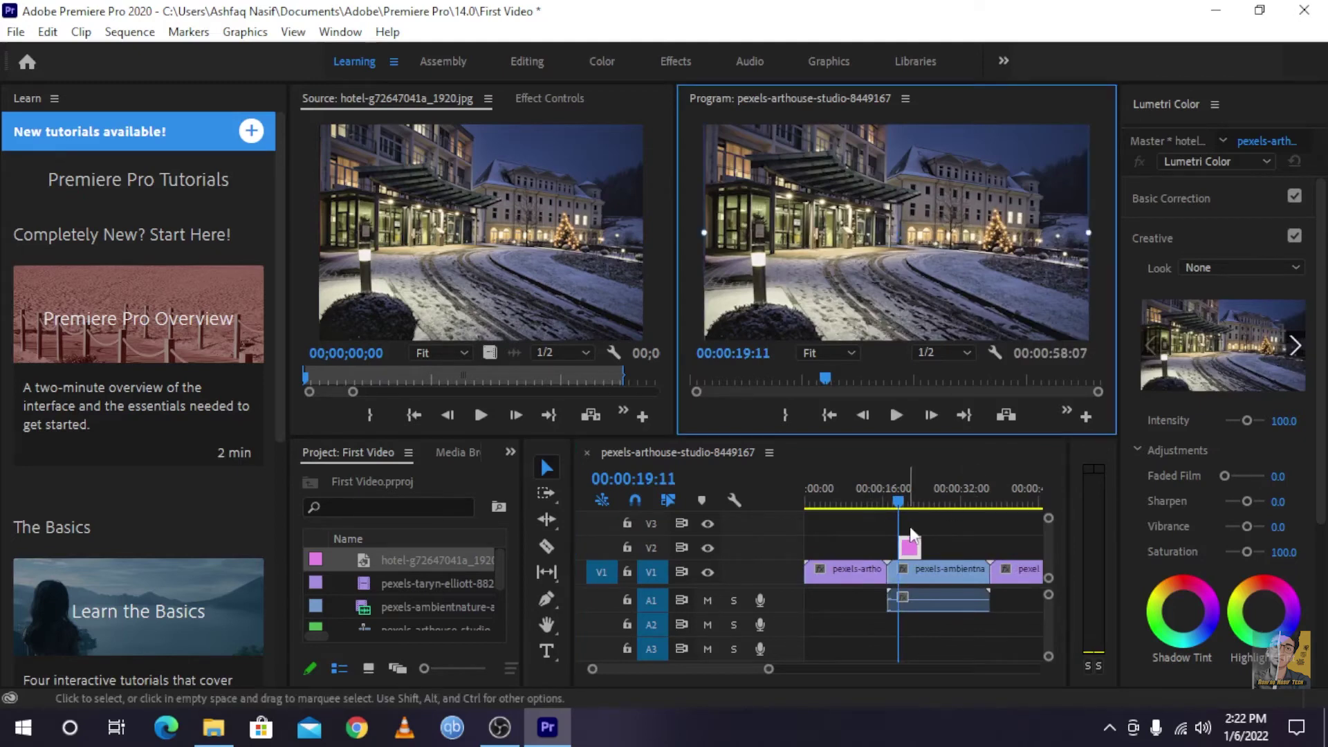
pyautogui.moveTo(902, 489)
pyautogui.mouseDown()
pyautogui.moveTo(902, 503)
pyautogui.moveTo(909, 492)
pyautogui.mouseUp()
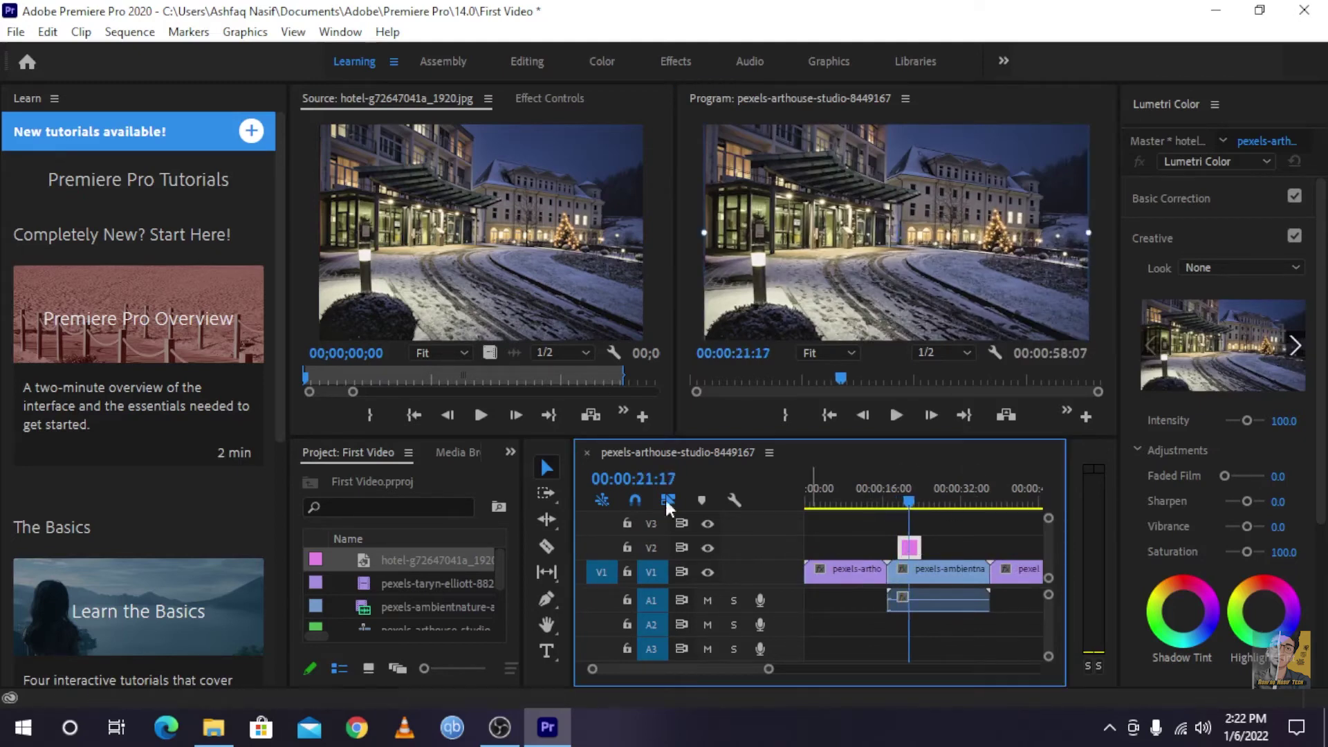
pyautogui.click(913, 242)
pyautogui.moveTo(1088, 125); pyautogui.dragTo(1015, 304)
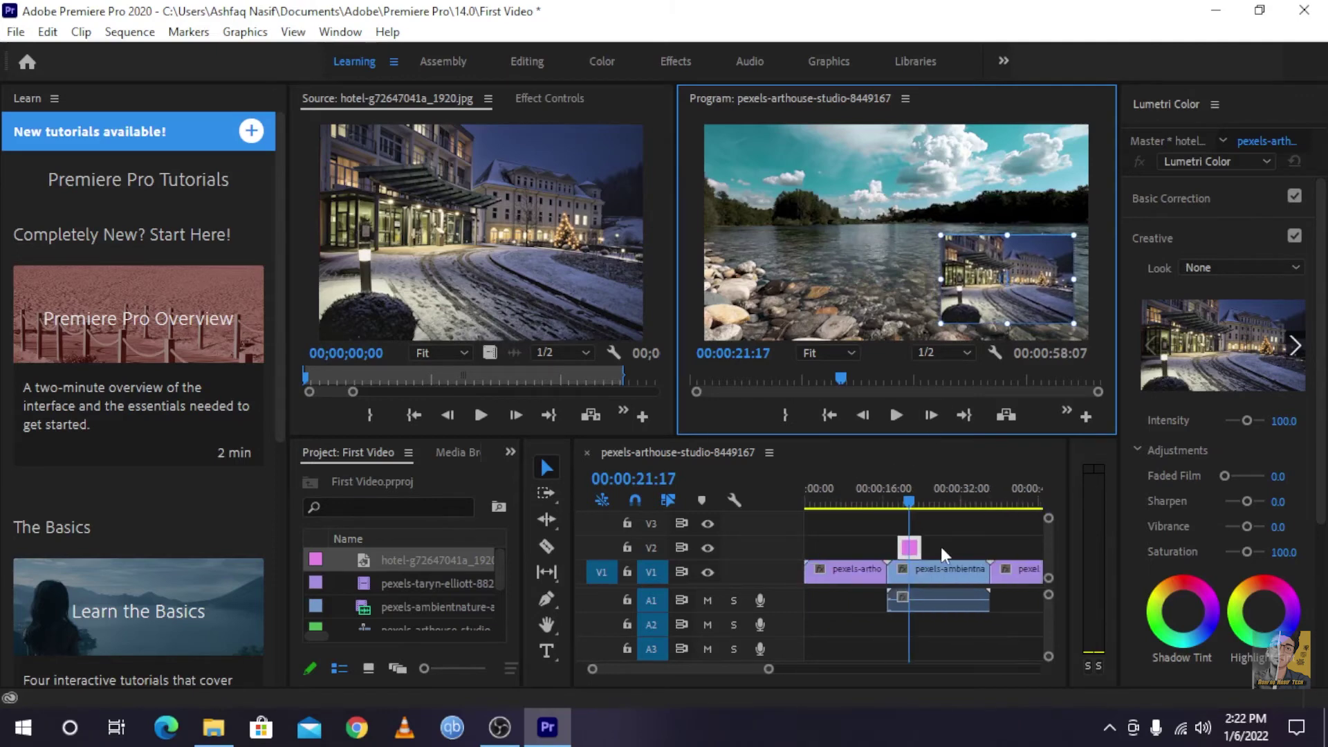
# Trim the hotel clip's start earlier on V2 and scrub through the inset to check it.
pyautogui.moveTo(911, 502); pyautogui.dragTo(955, 507)
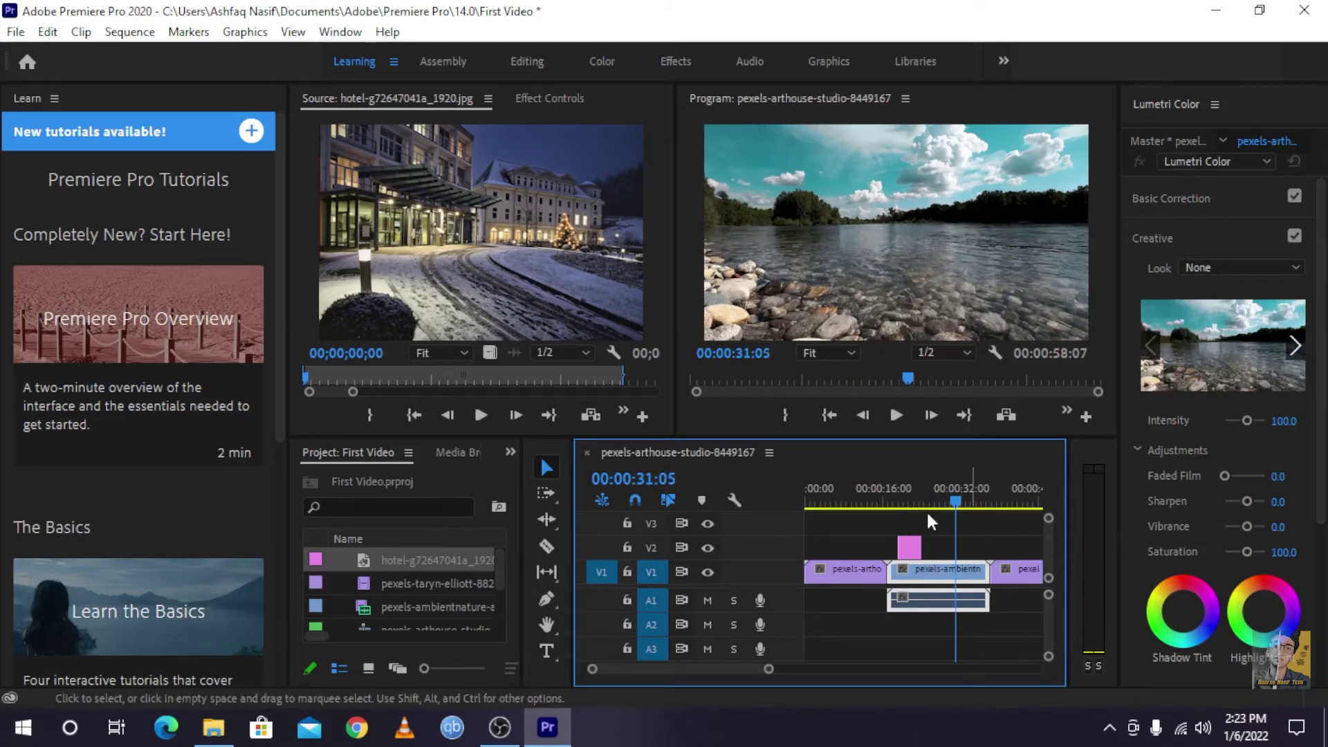
pyautogui.click(910, 491)
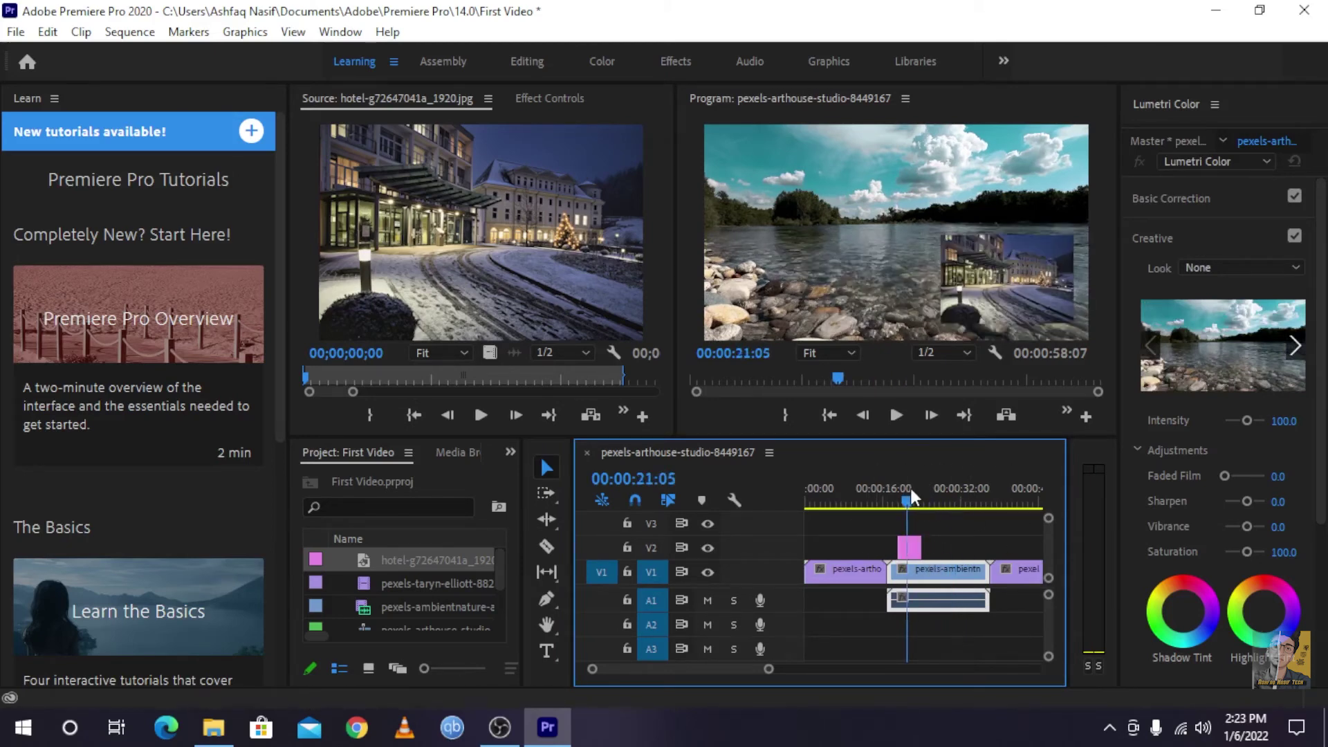
pyautogui.click(906, 547)
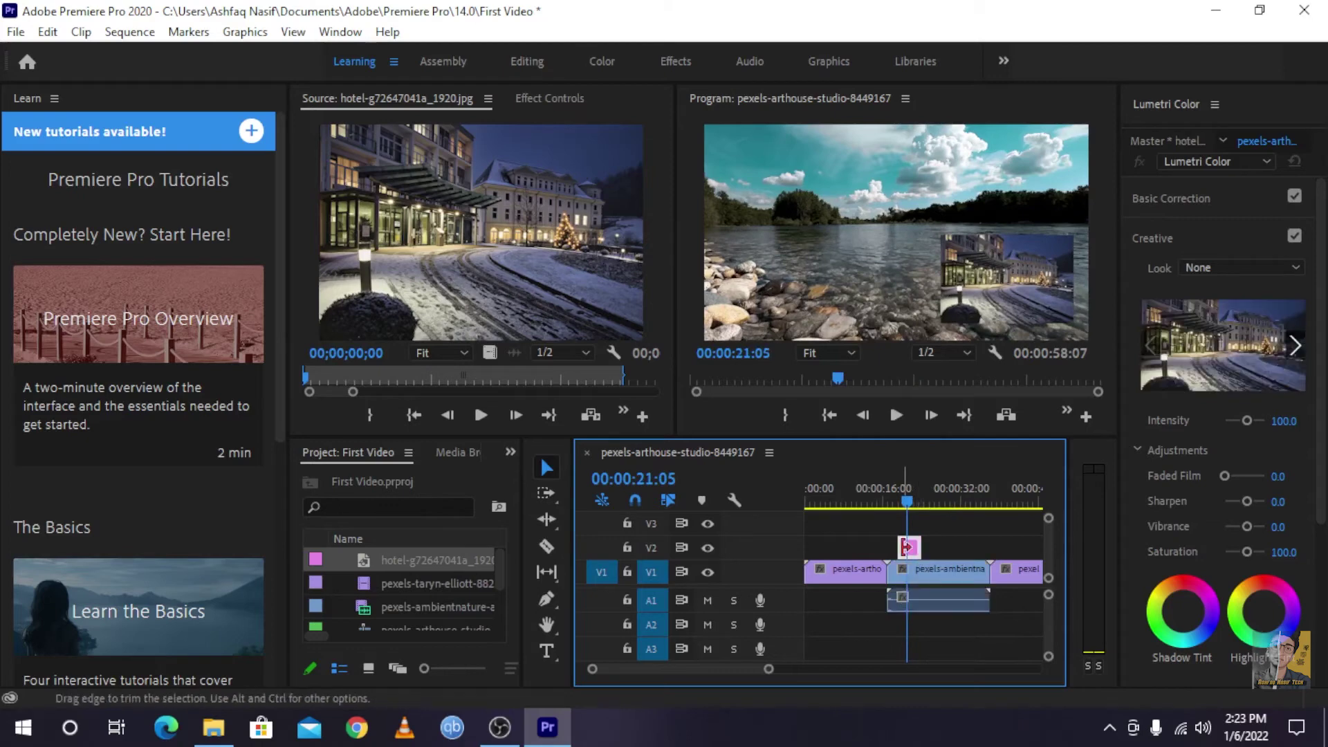
pyautogui.moveTo(901, 548); pyautogui.dragTo(978, 546)
pyautogui.moveTo(882, 504); pyautogui.dragTo(880, 503)
pyautogui.click(933, 577)
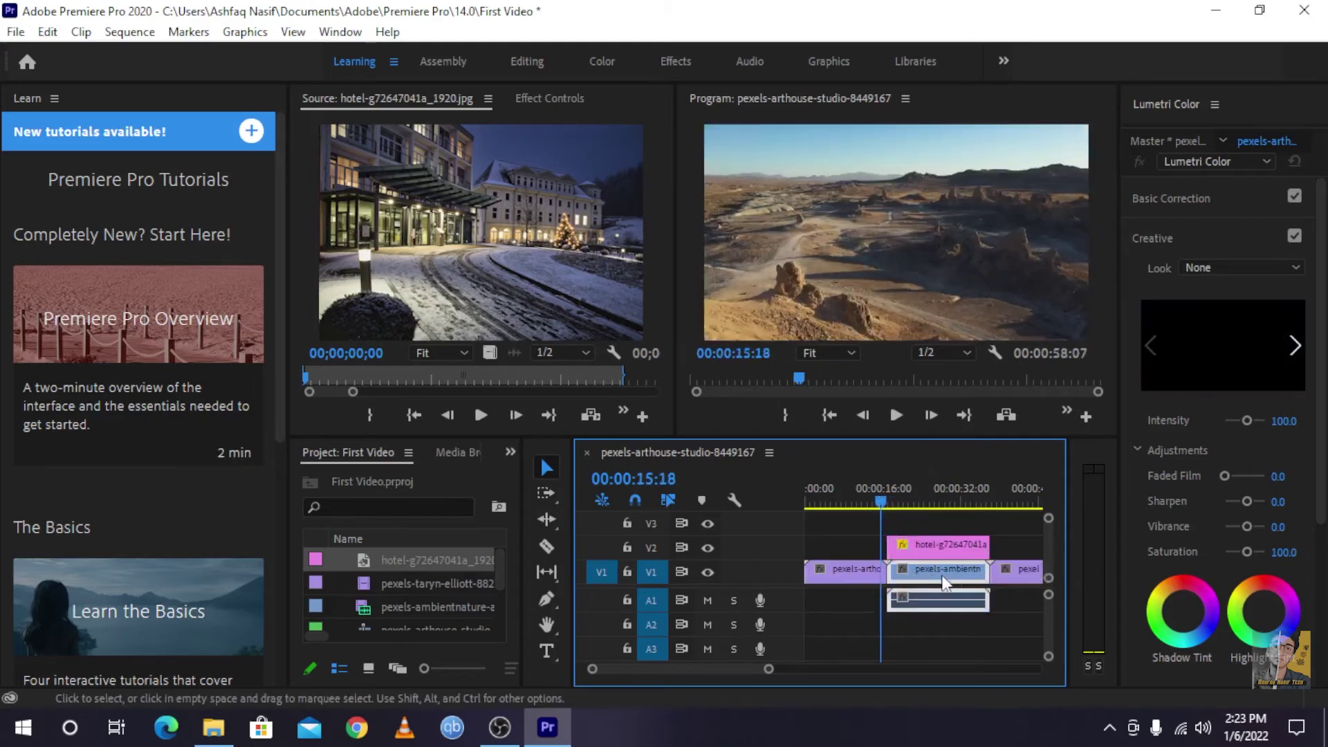
pyautogui.moveTo(874, 491); pyautogui.dragTo(894, 497)
pyautogui.click(928, 545)
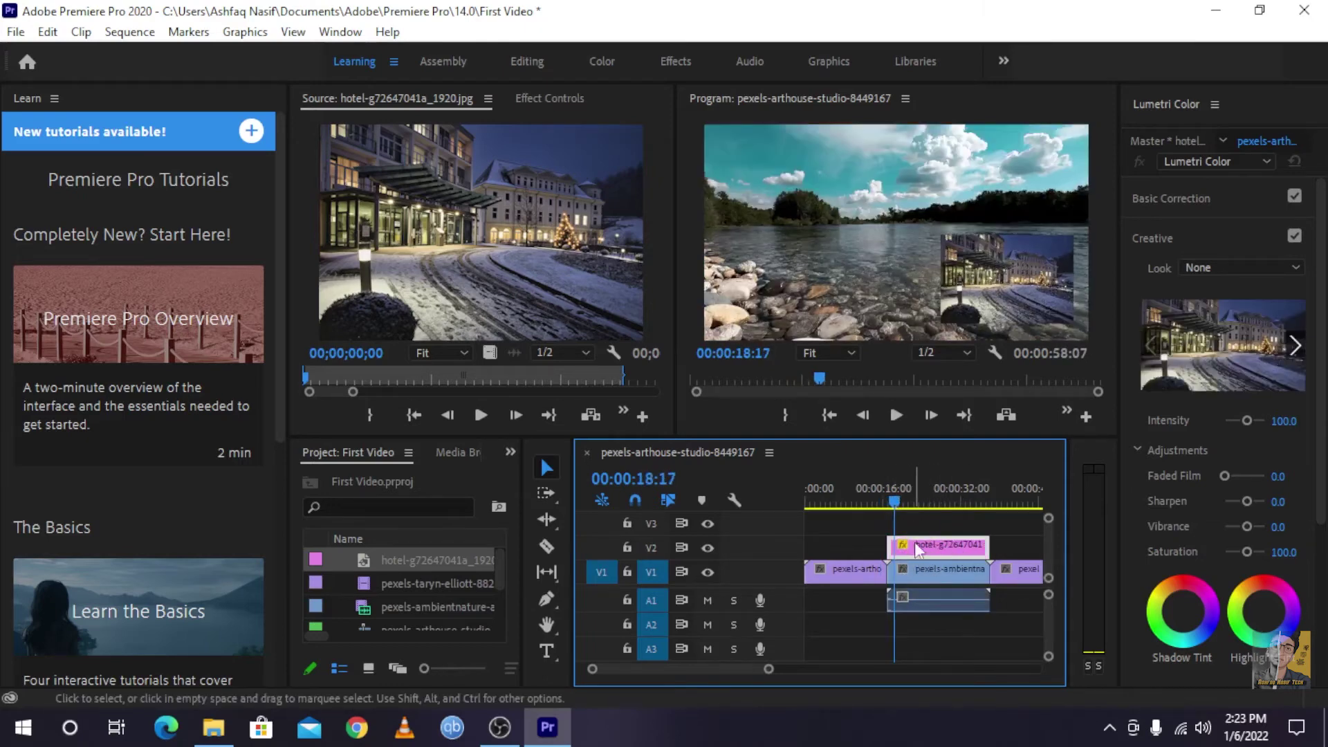
pyautogui.moveTo(895, 507); pyautogui.dragTo(926, 537)
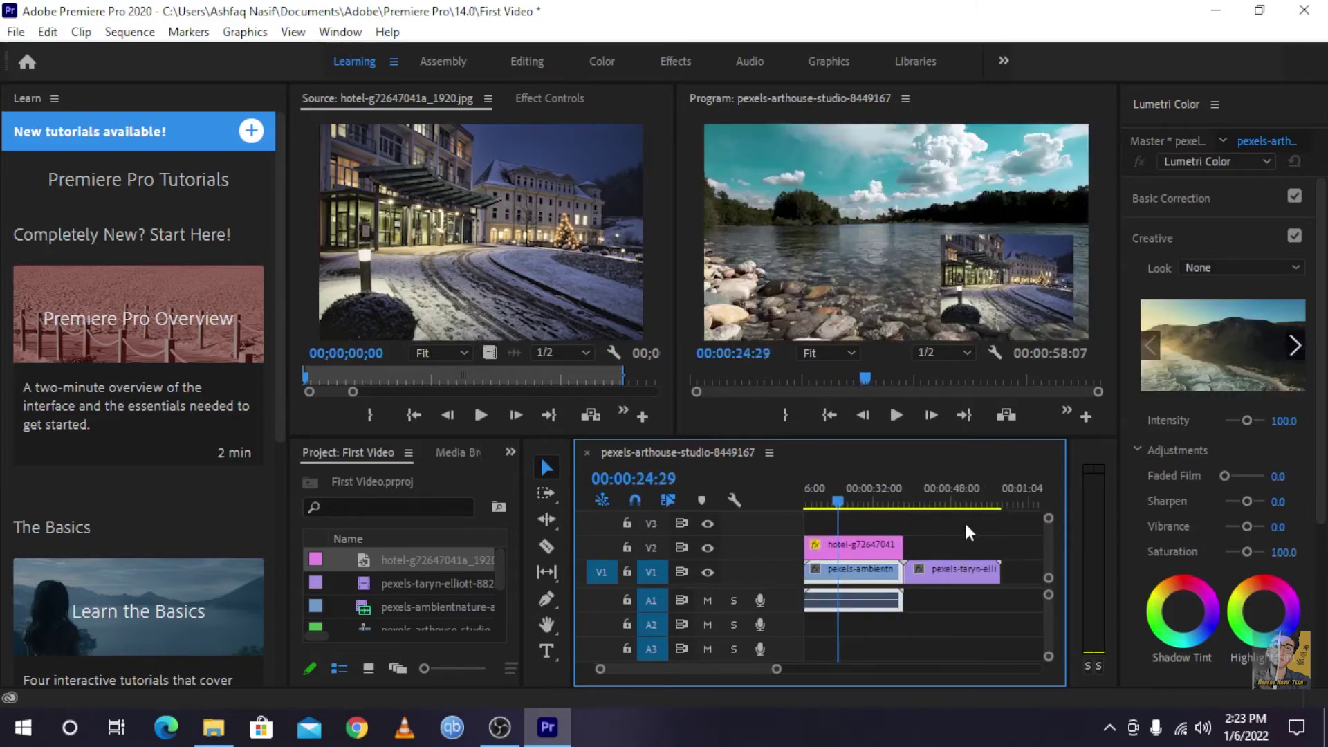
pyautogui.moveTo(927, 491); pyautogui.dragTo(870, 506)
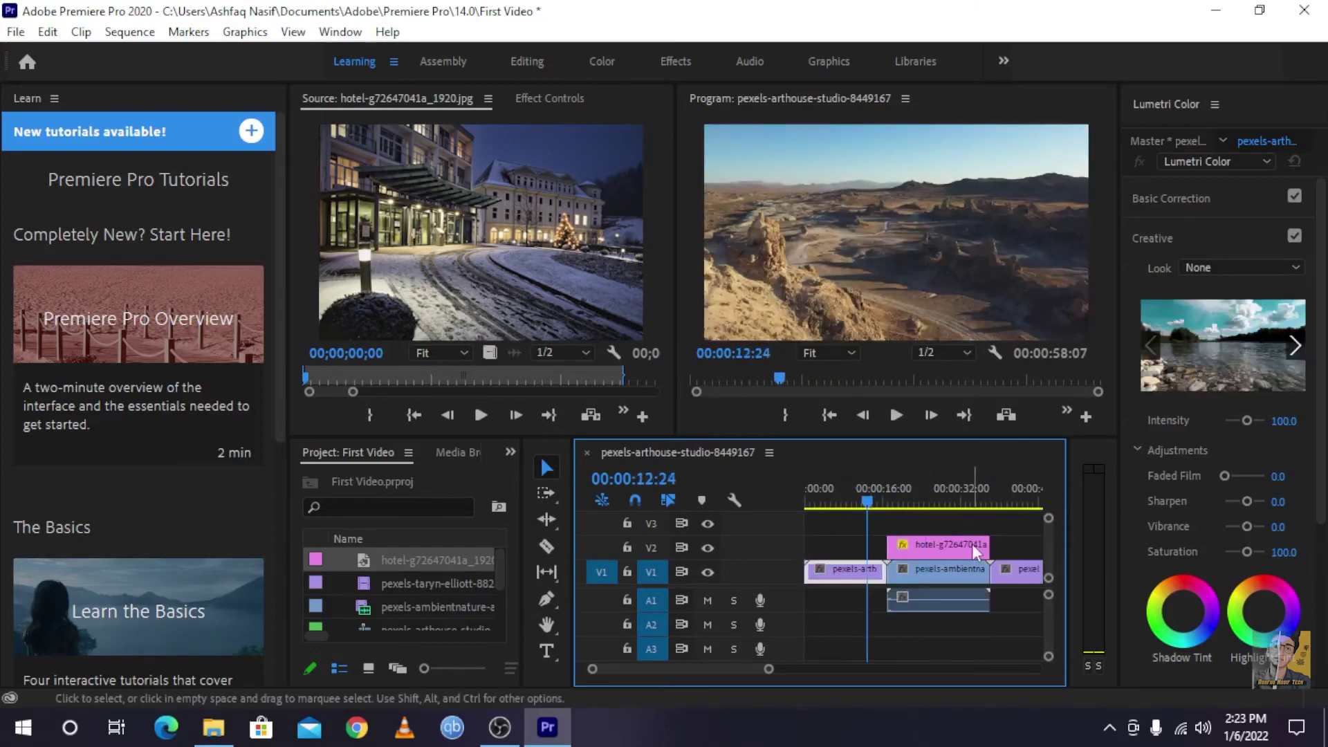
# Extend the hotel clip's end later and play from 00:00:37:29 to check it.
pyautogui.hscroll(2, 968, 544)
pyautogui.hscroll(2, 969, 544)
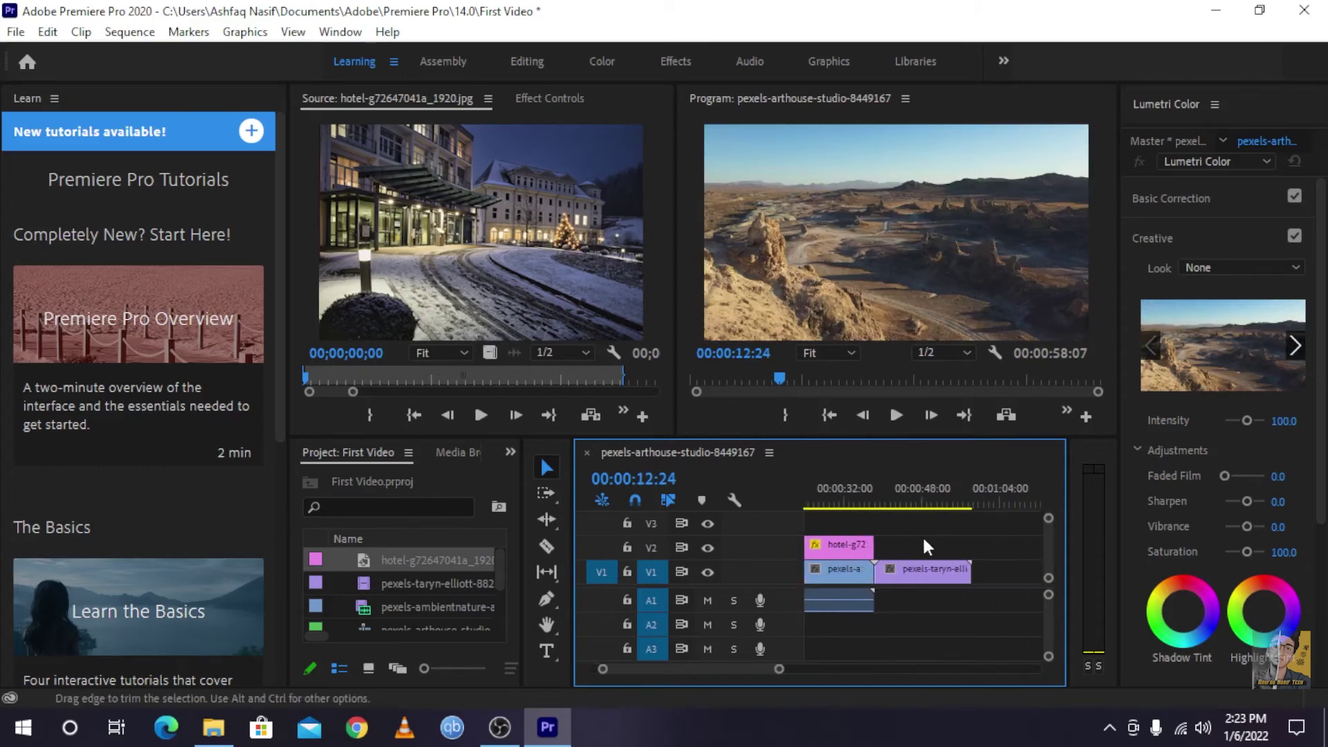
pyautogui.click(877, 529)
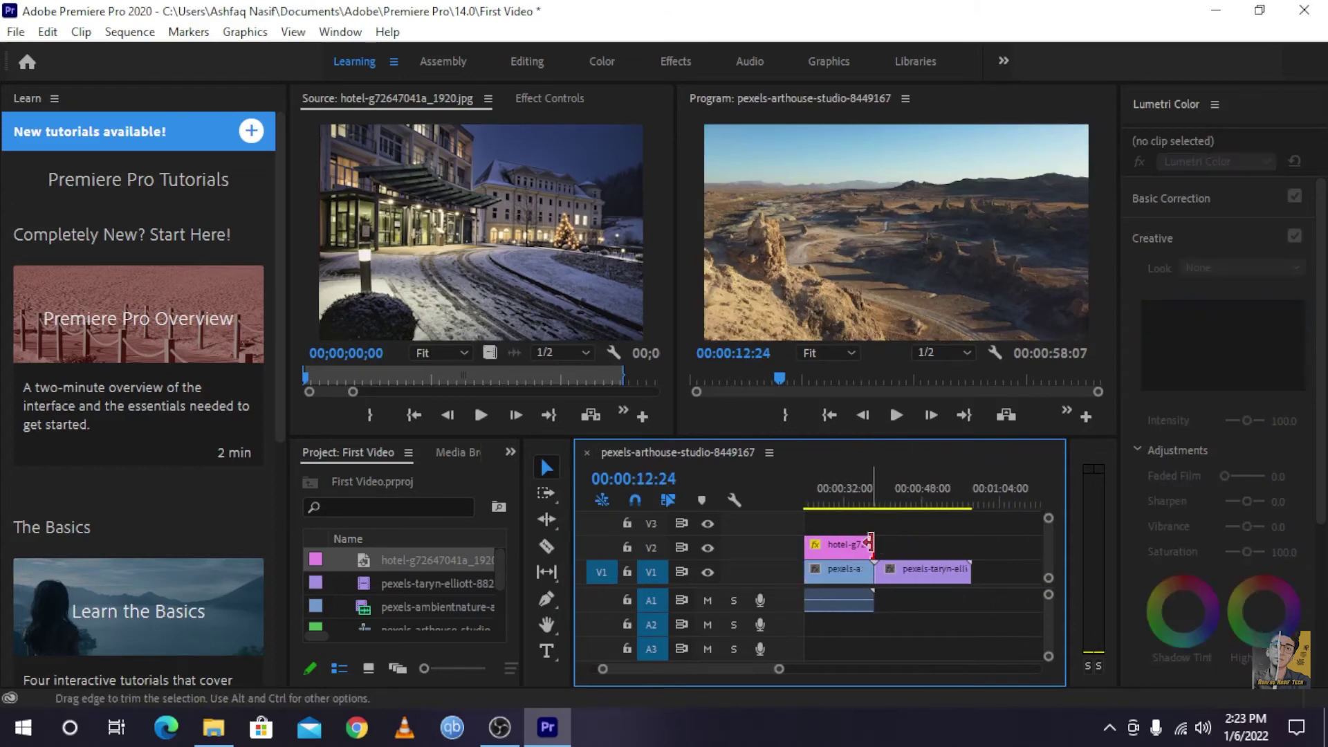
pyautogui.moveTo(874, 545); pyautogui.dragTo(895, 545)
pyautogui.click(874, 487)
pyautogui.click(904, 415)
pyautogui.click(905, 413)
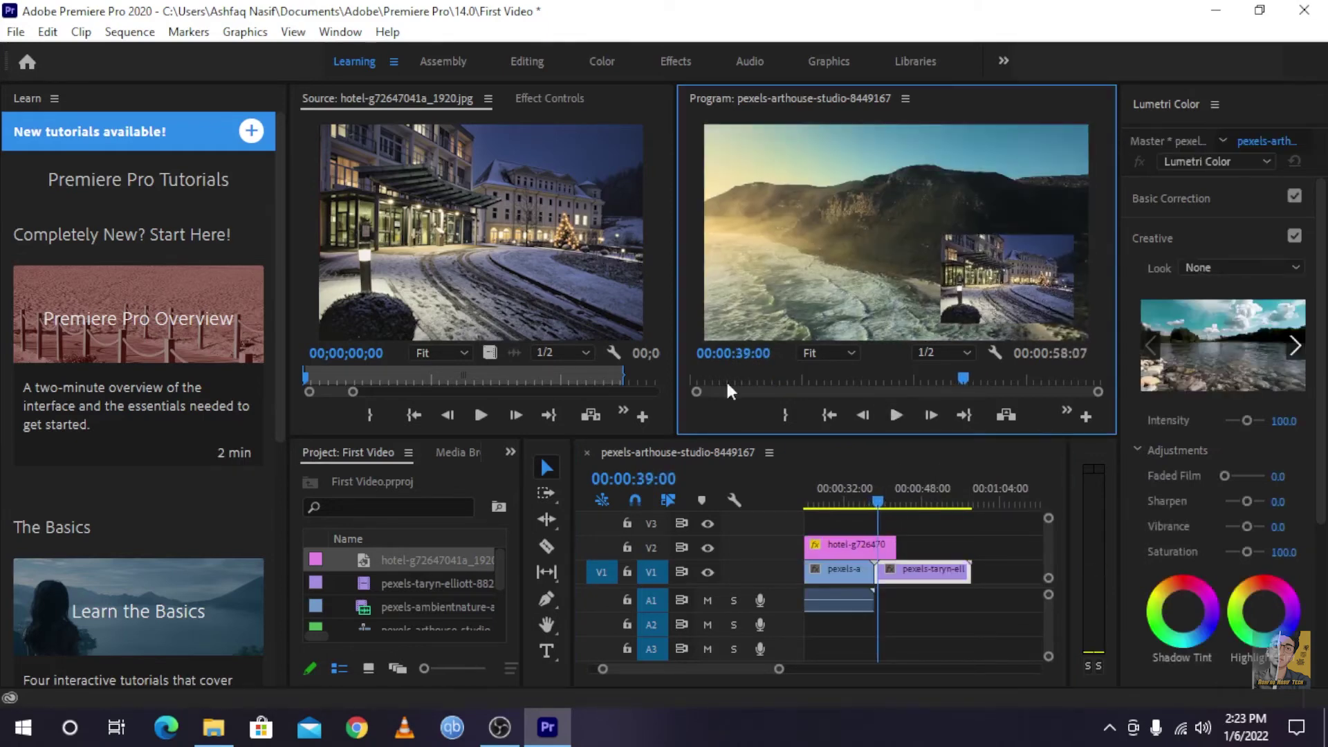
# Show the Media Browser panel and scrub the sequence to review the inset.
pyautogui.scroll(3, 964, 537)
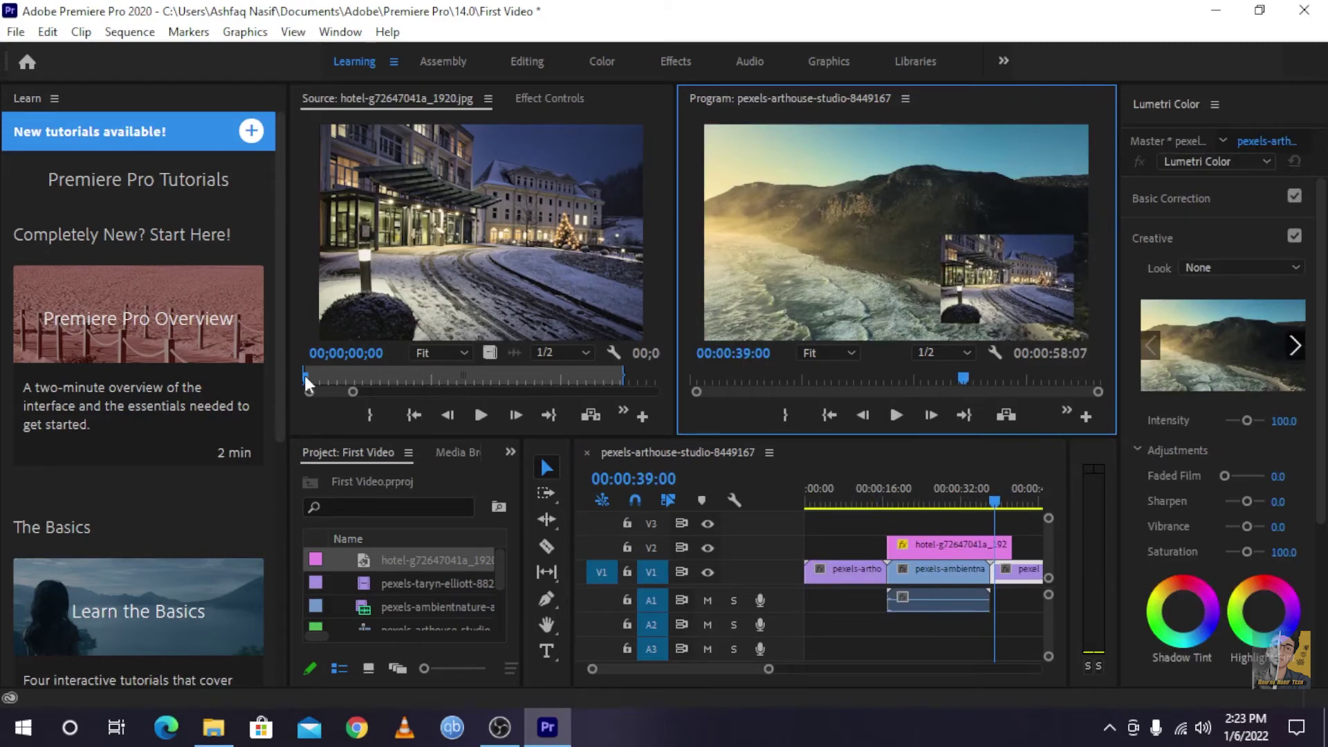
pyautogui.click(458, 452)
pyautogui.moveTo(888, 475); pyautogui.dragTo(884, 482)
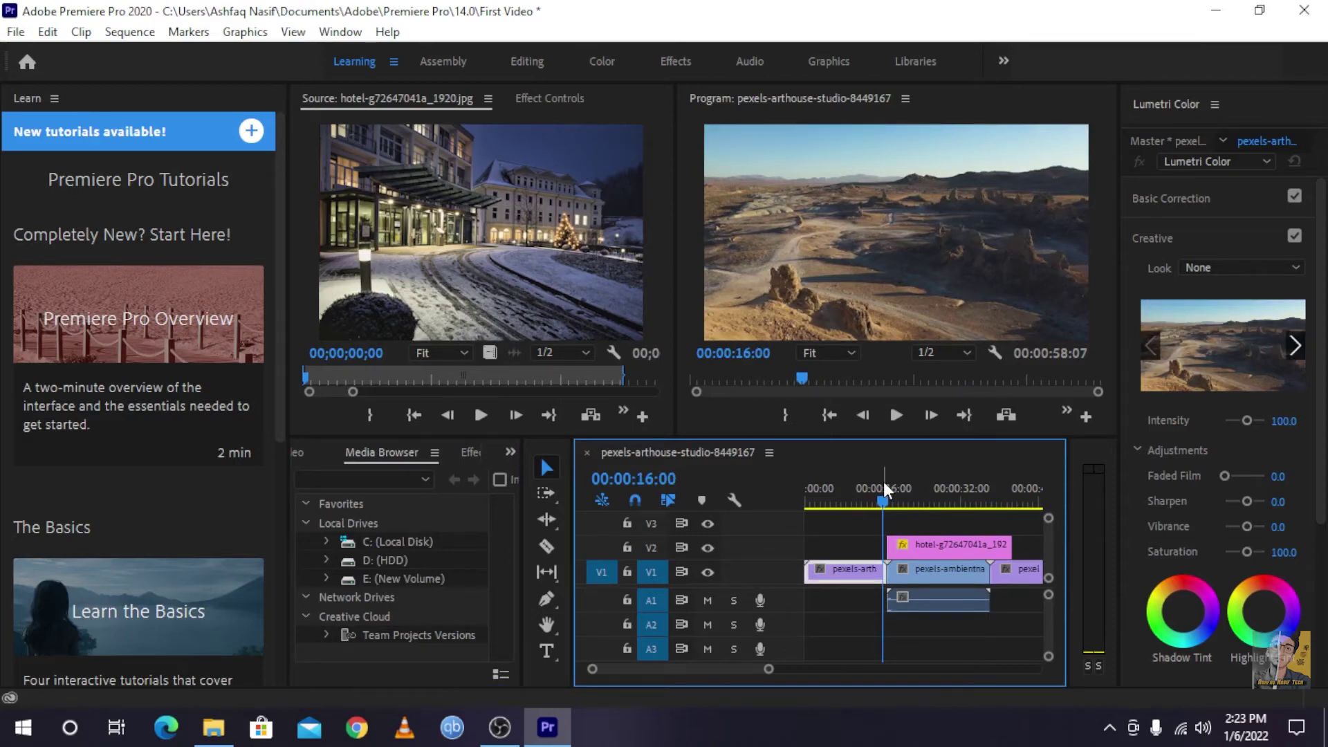
# Move the playhead to about 37 seconds and bring back the Project panel's clip list.
pyautogui.scroll(-2, 931, 555)
pyautogui.scroll(-6, 996, 505)
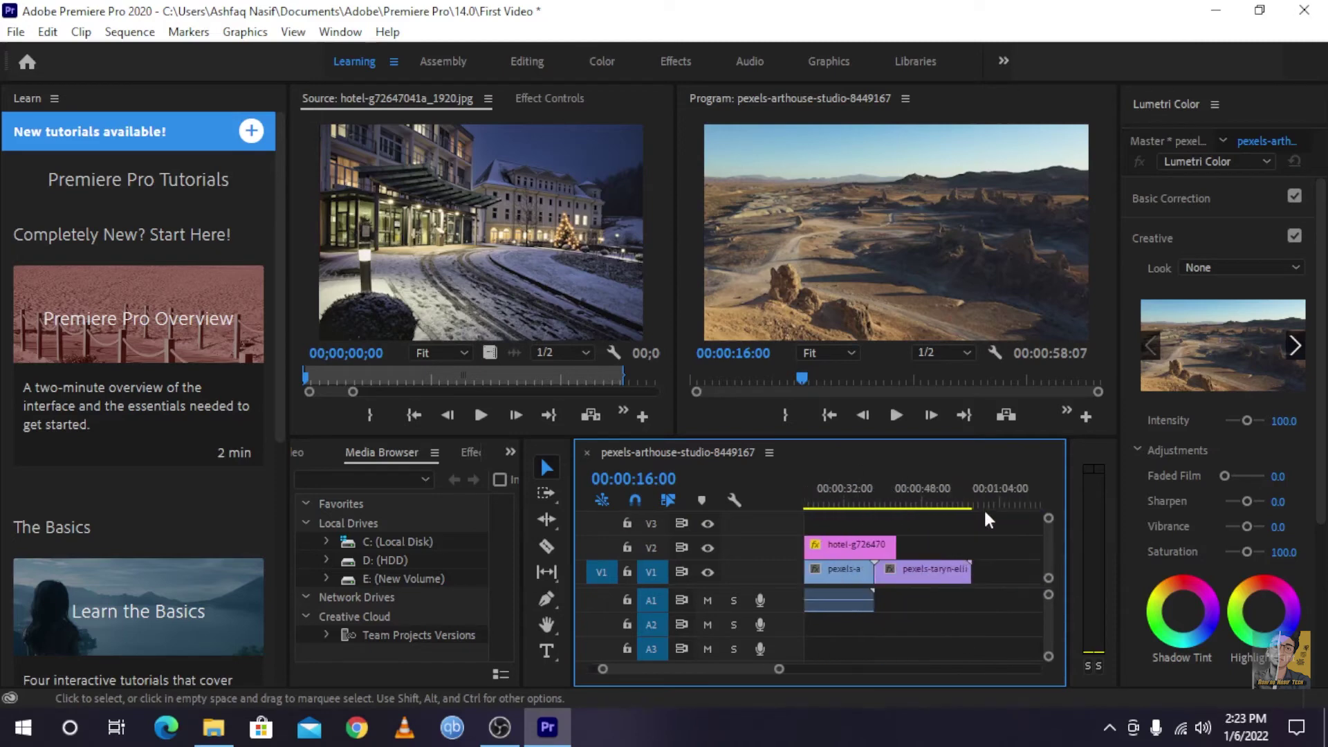
pyautogui.click(869, 486)
pyautogui.scroll(8, 964, 547)
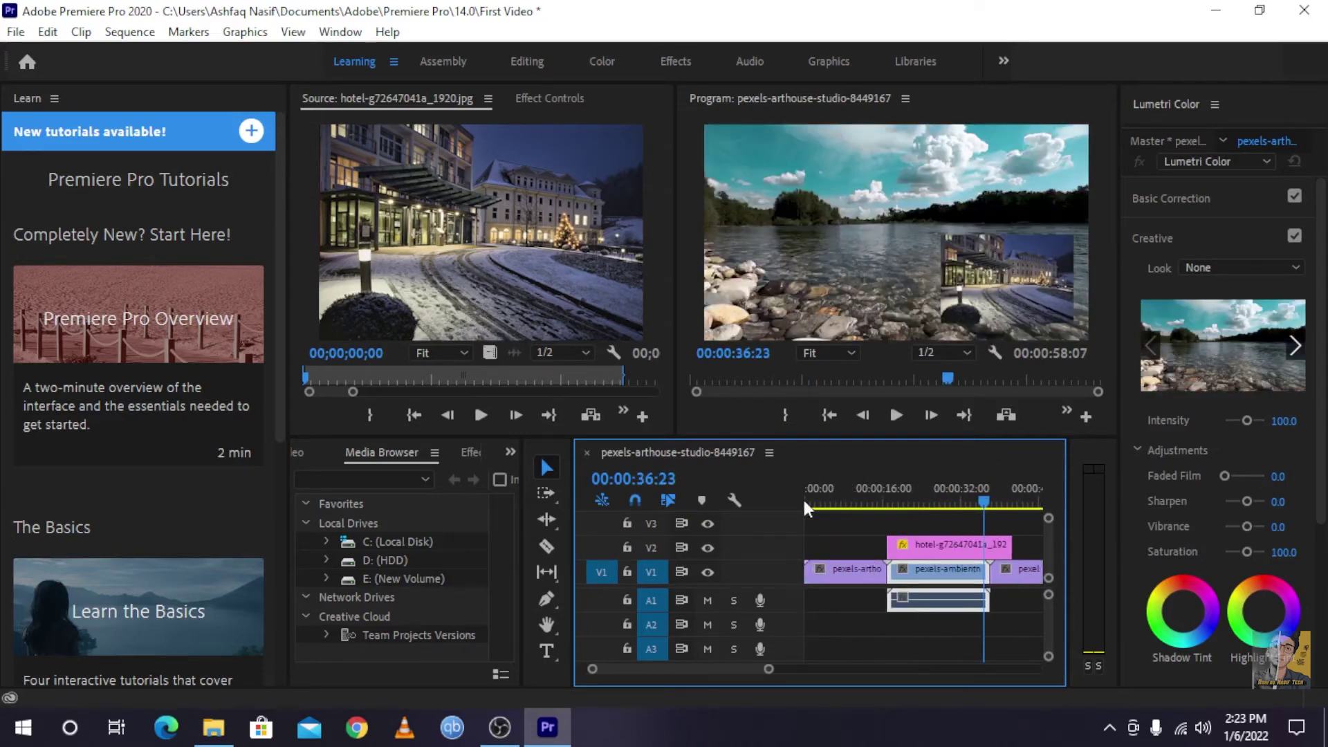
pyautogui.click(302, 452)
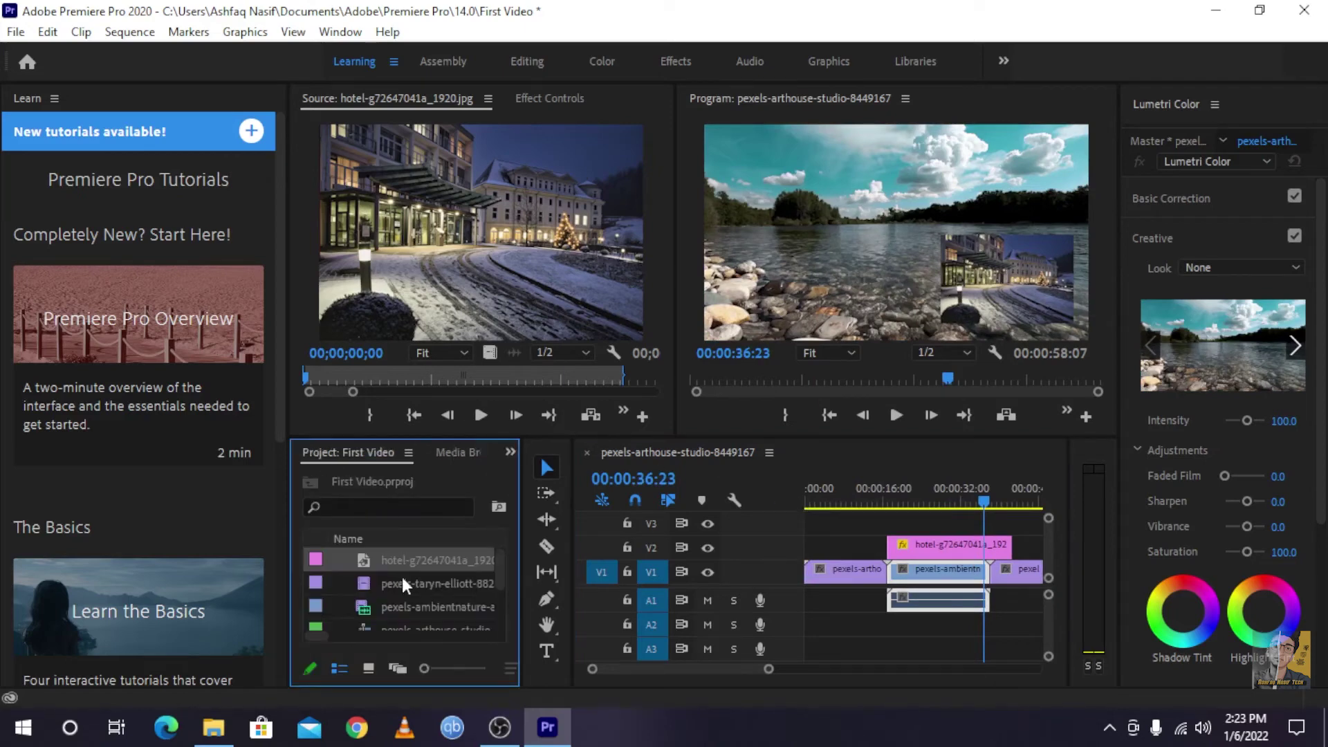
# Drag the ROYALTY FREE cinematic music file onto audio track A2 at the sequence start.
pyautogui.scroll(-1, 401, 588)
pyautogui.moveTo(412, 612); pyautogui.dragTo(435, 618)
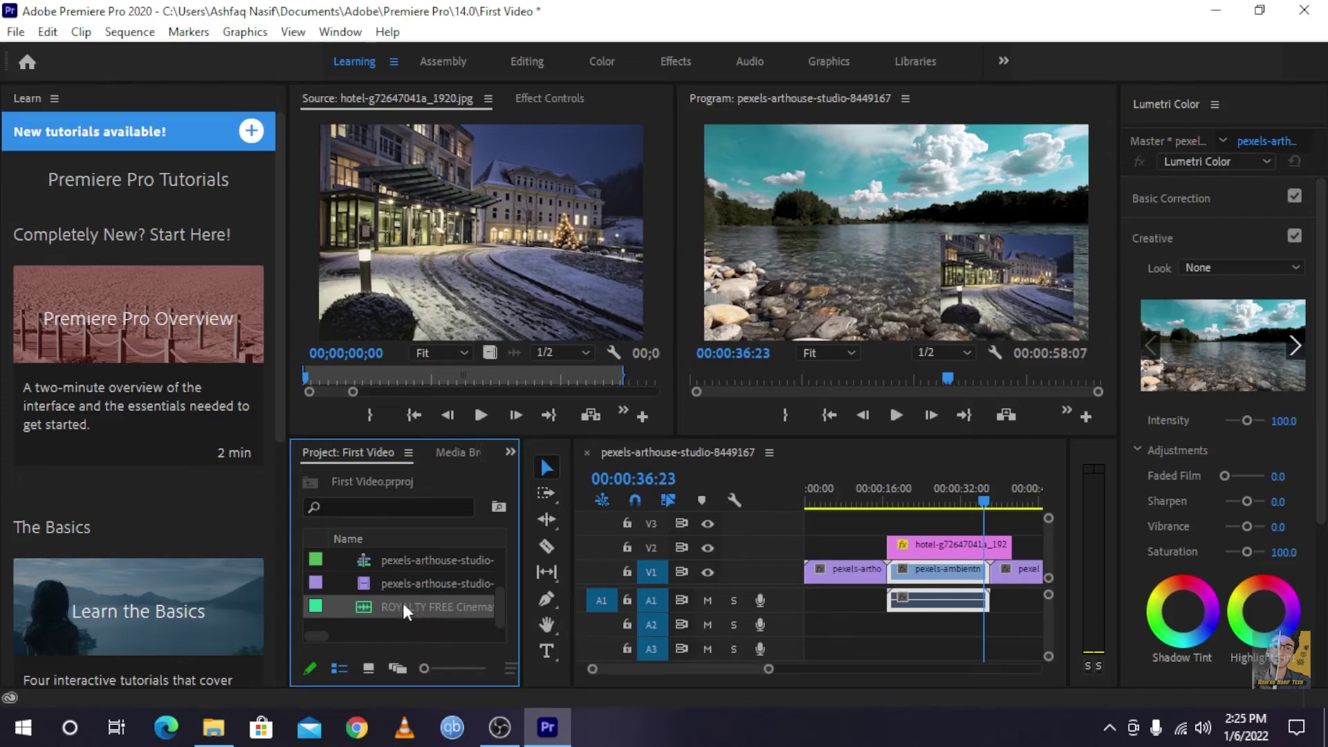
pyautogui.moveTo(408, 603); pyautogui.dragTo(807, 622)
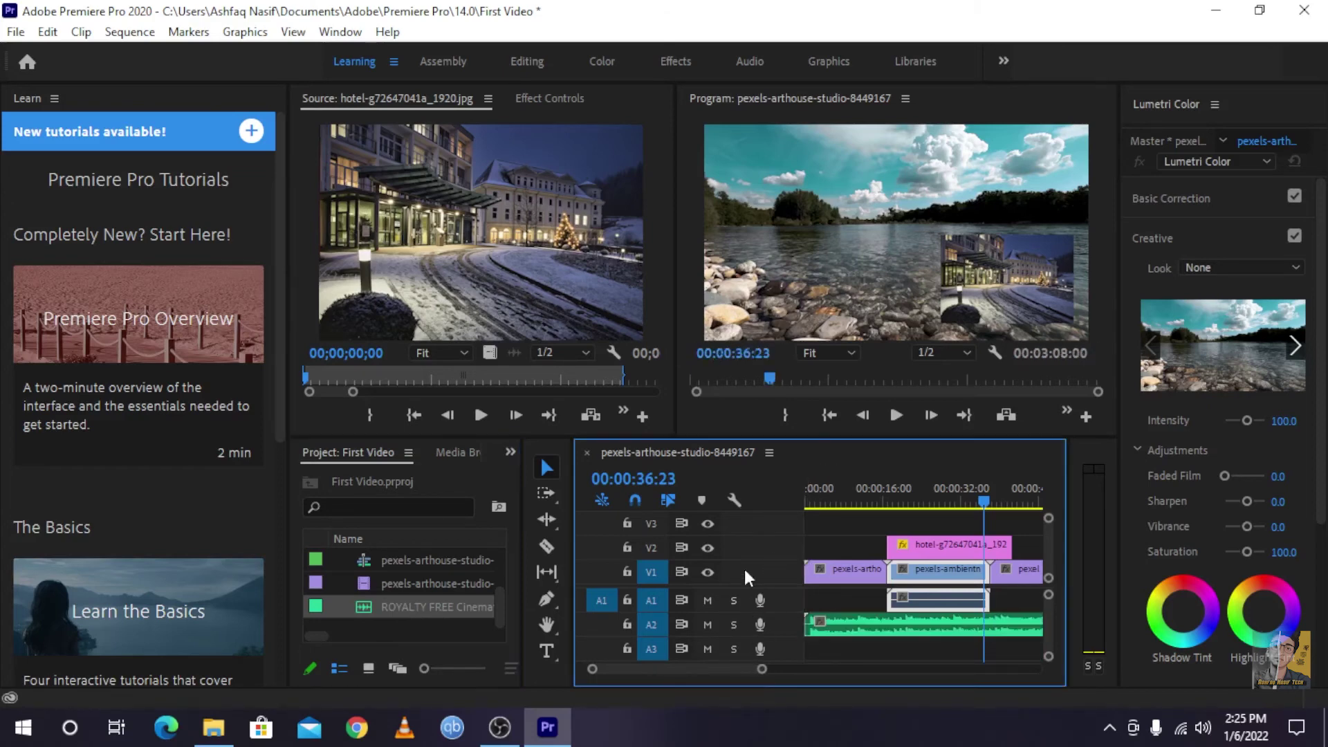
pyautogui.click(852, 529)
pyautogui.click(858, 625)
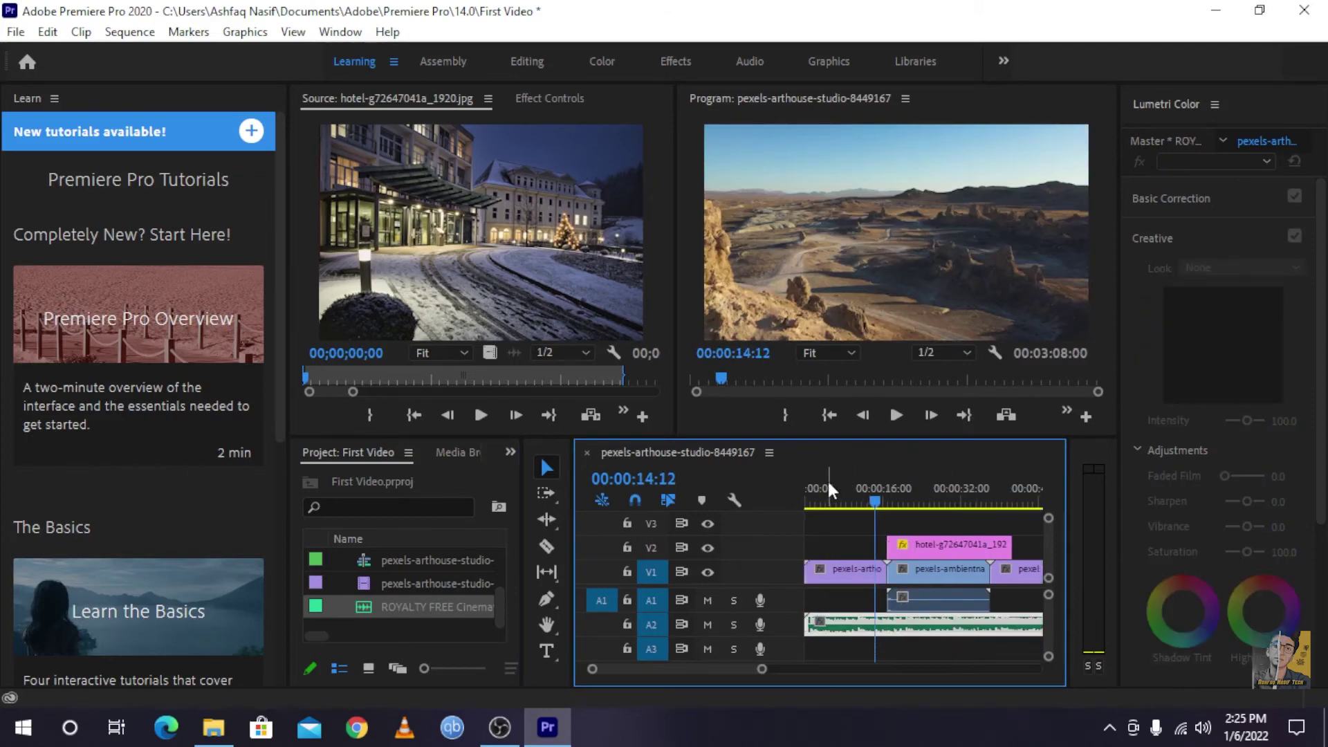
# Park the playhead on the last frame of the video.
pyautogui.moveTo(841, 482); pyautogui.dragTo(698, 542)
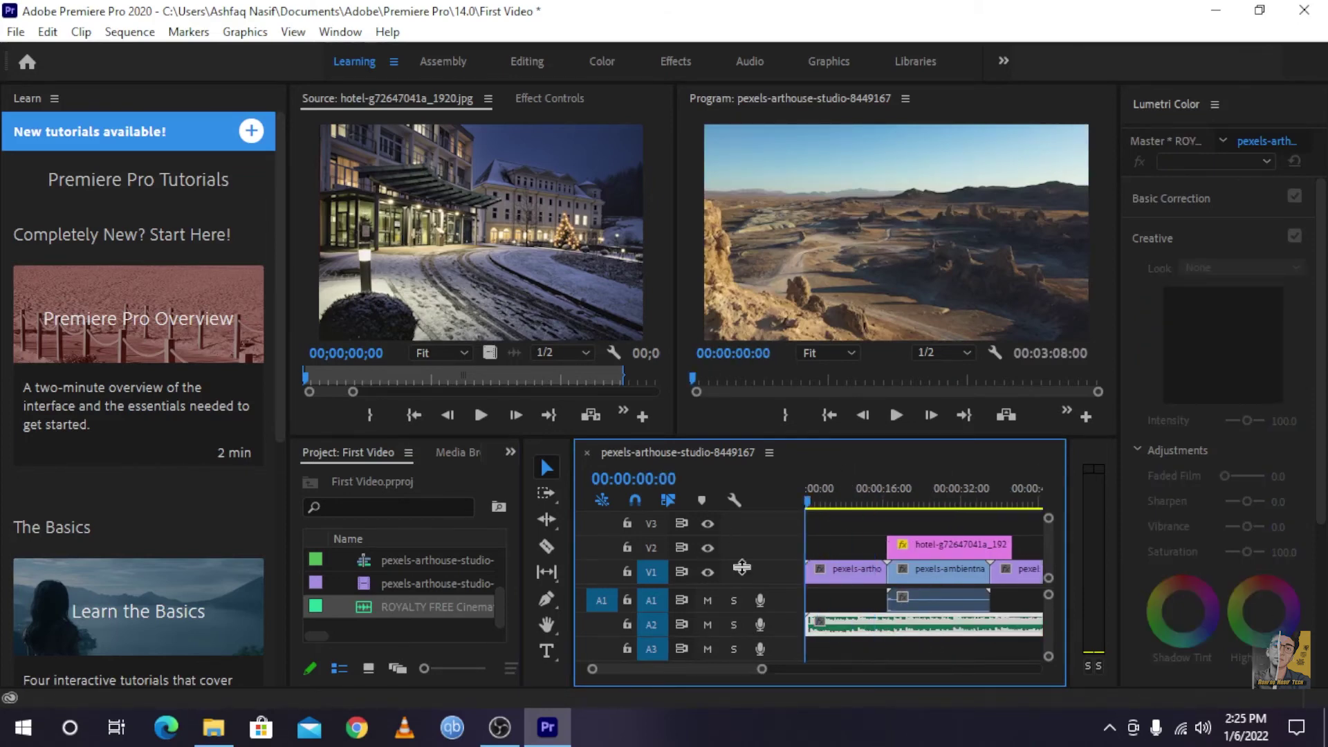
pyautogui.hotkey('ctrl', 'z')
pyautogui.hotkey('ctrl', 'z')
pyautogui.hotkey('ctrl', 'z')
pyautogui.hotkey('ctrl', 'z')
pyautogui.scroll(3, 914, 635)
pyautogui.moveTo(906, 481); pyautogui.dragTo(915, 481)
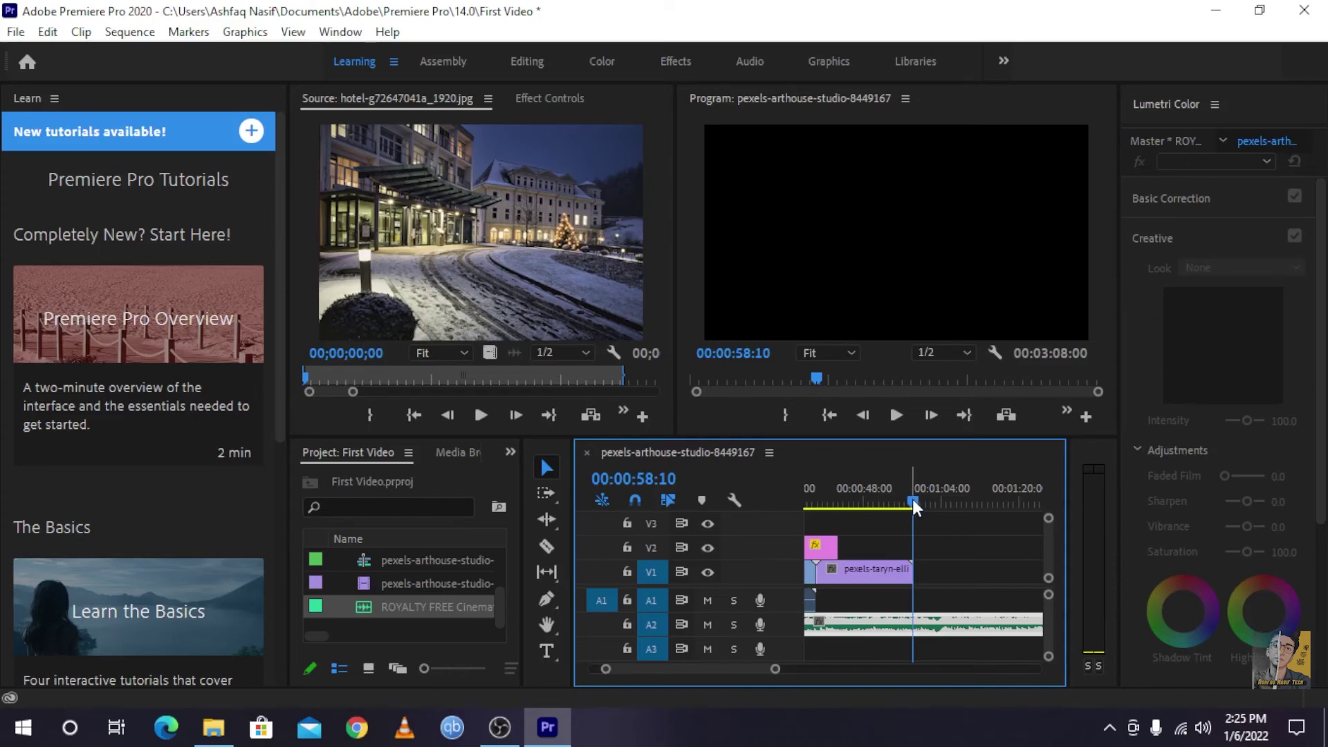
pyautogui.moveTo(913, 506); pyautogui.dragTo(911, 505)
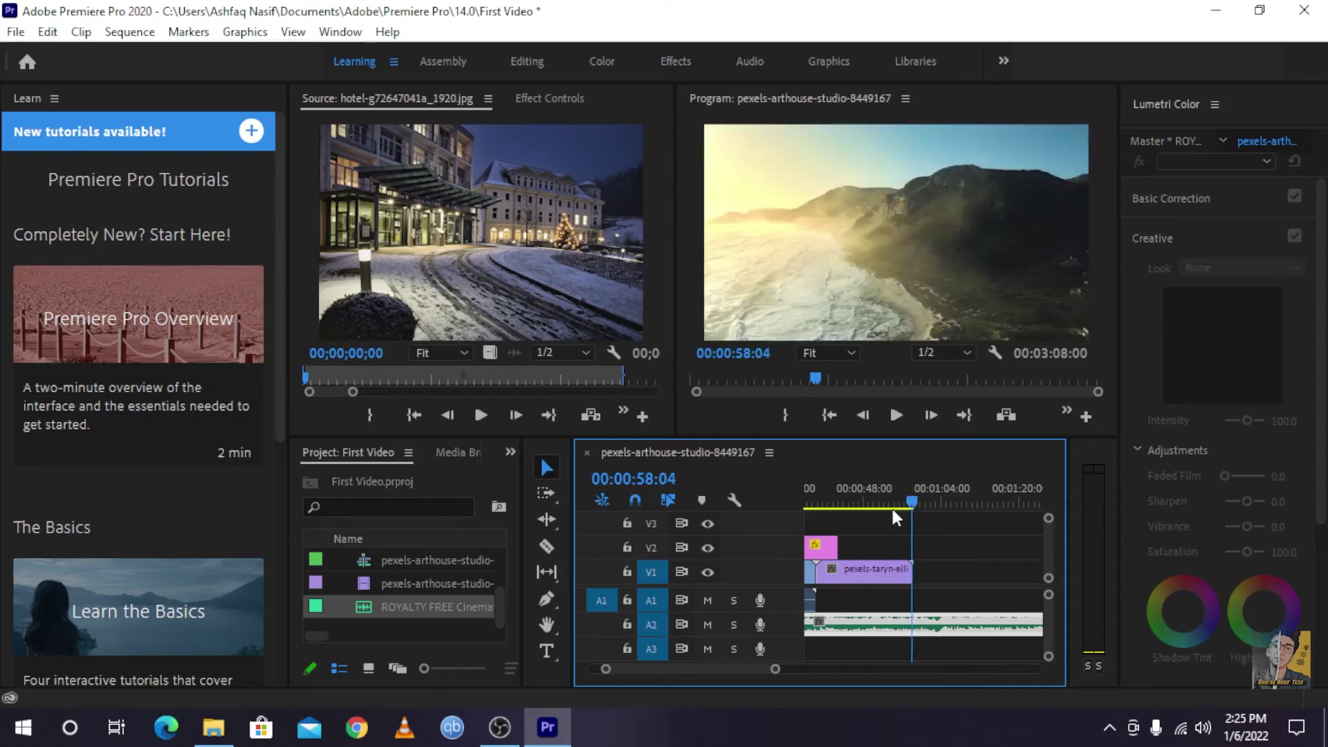
# Razor-cut the A2 music at the video's end and delete the leftover tail.
pyautogui.click(546, 548)
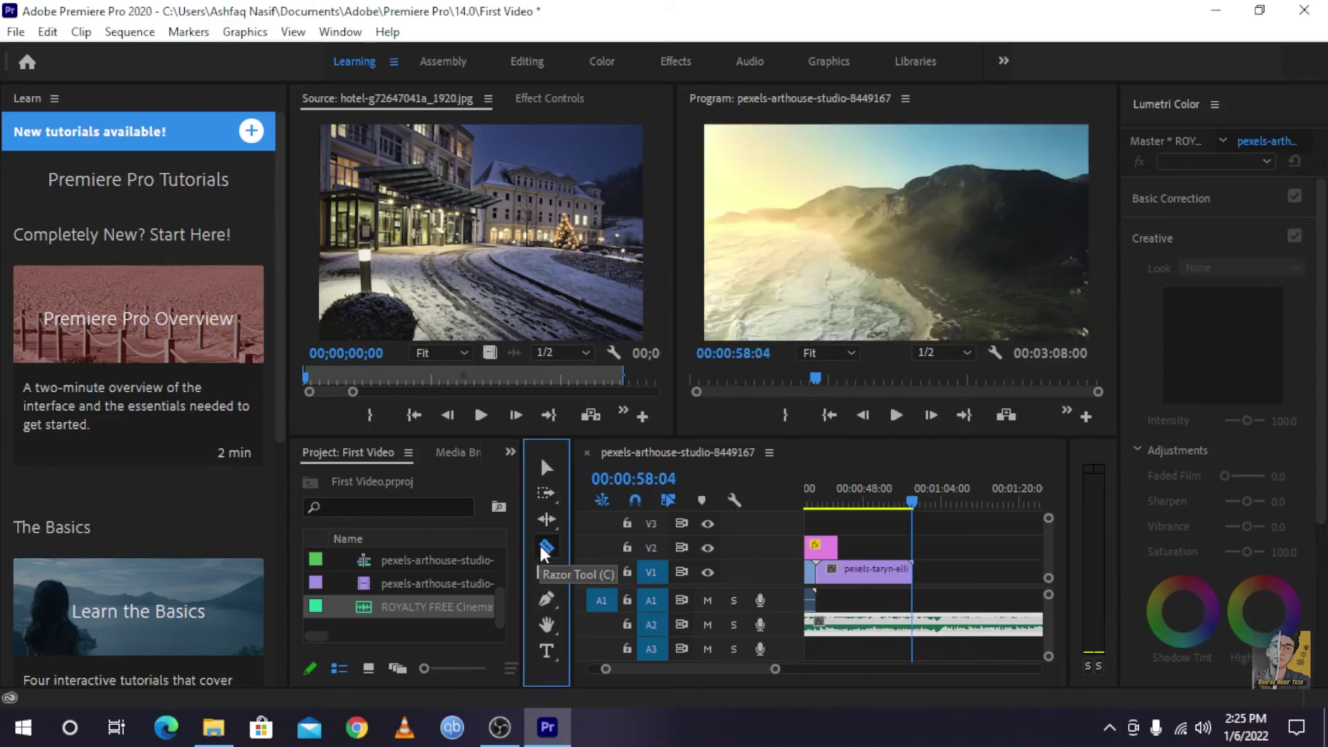
pyautogui.click(913, 624)
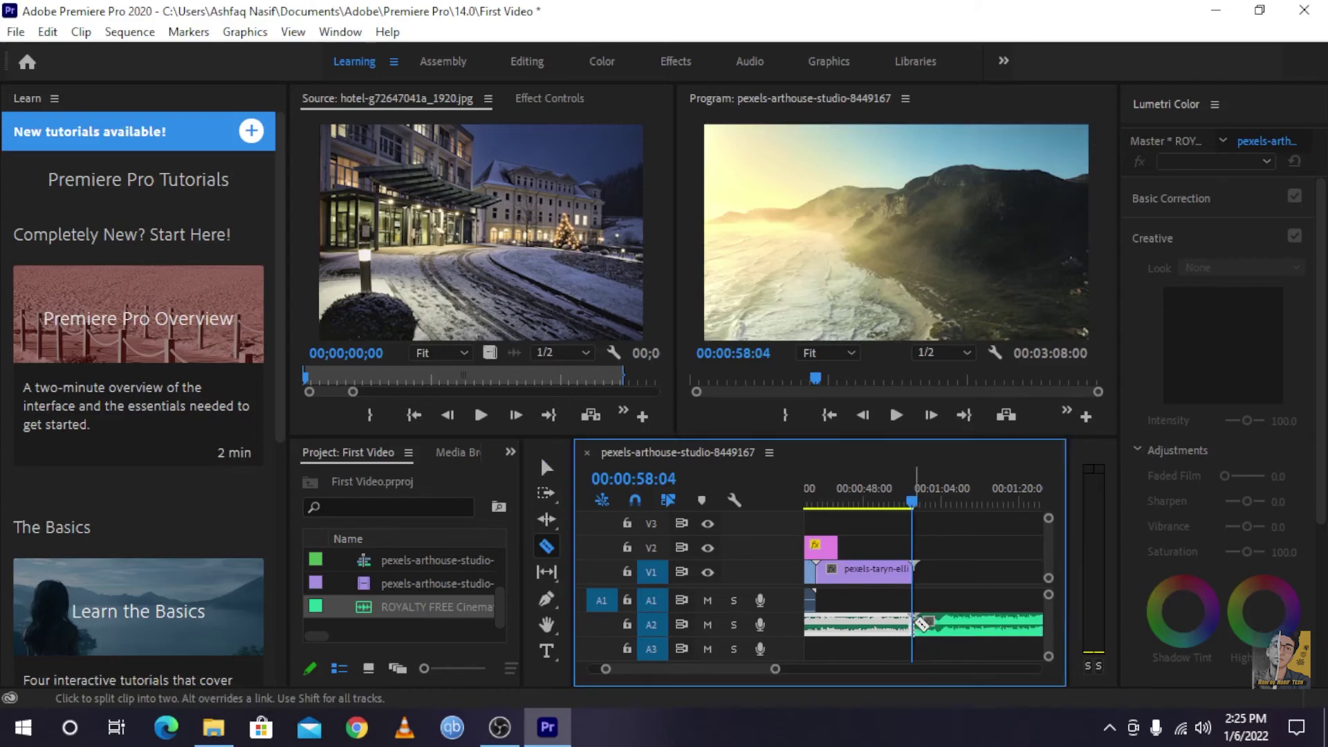
pyautogui.moveTo(912, 491); pyautogui.dragTo(931, 509)
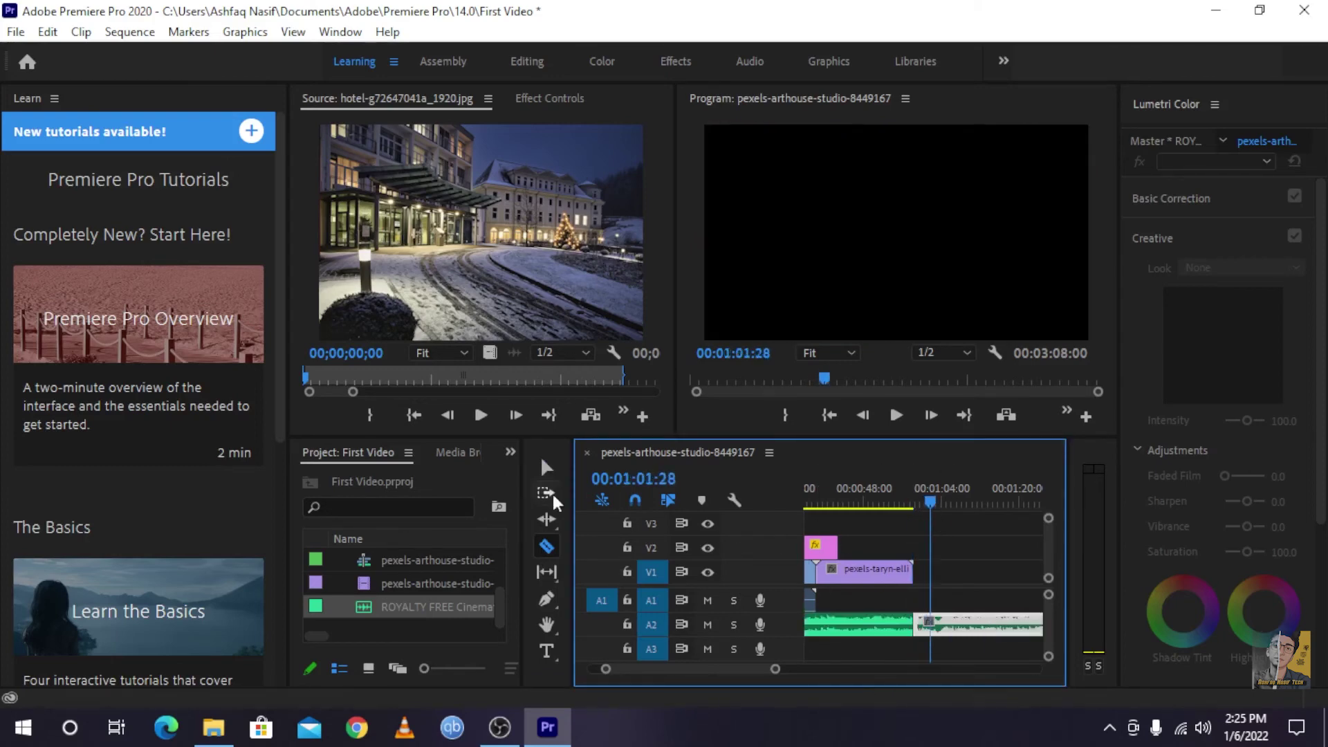
pyautogui.click(545, 468)
pyautogui.click(997, 632)
pyautogui.press('Delete')
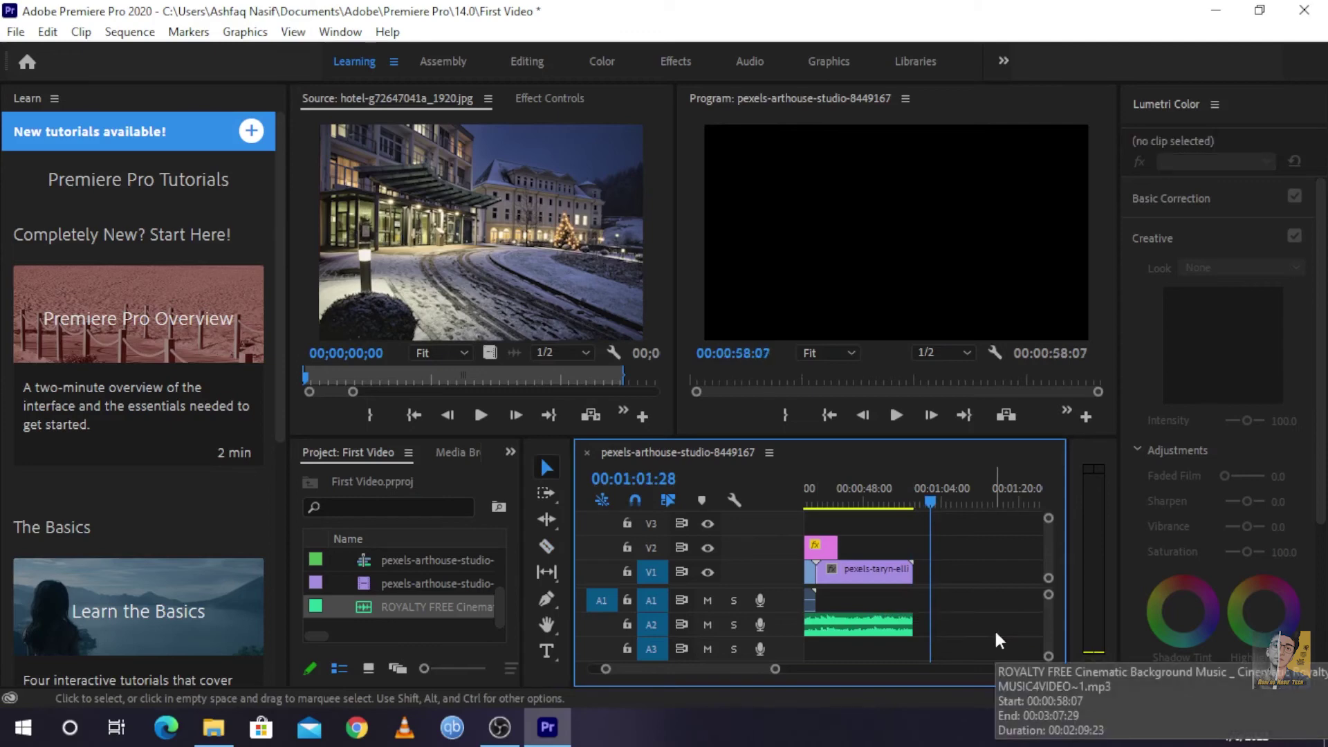
# Move the playhead to about 23 seconds and clear the clip selection.
pyautogui.moveTo(913, 493); pyautogui.dragTo(799, 558)
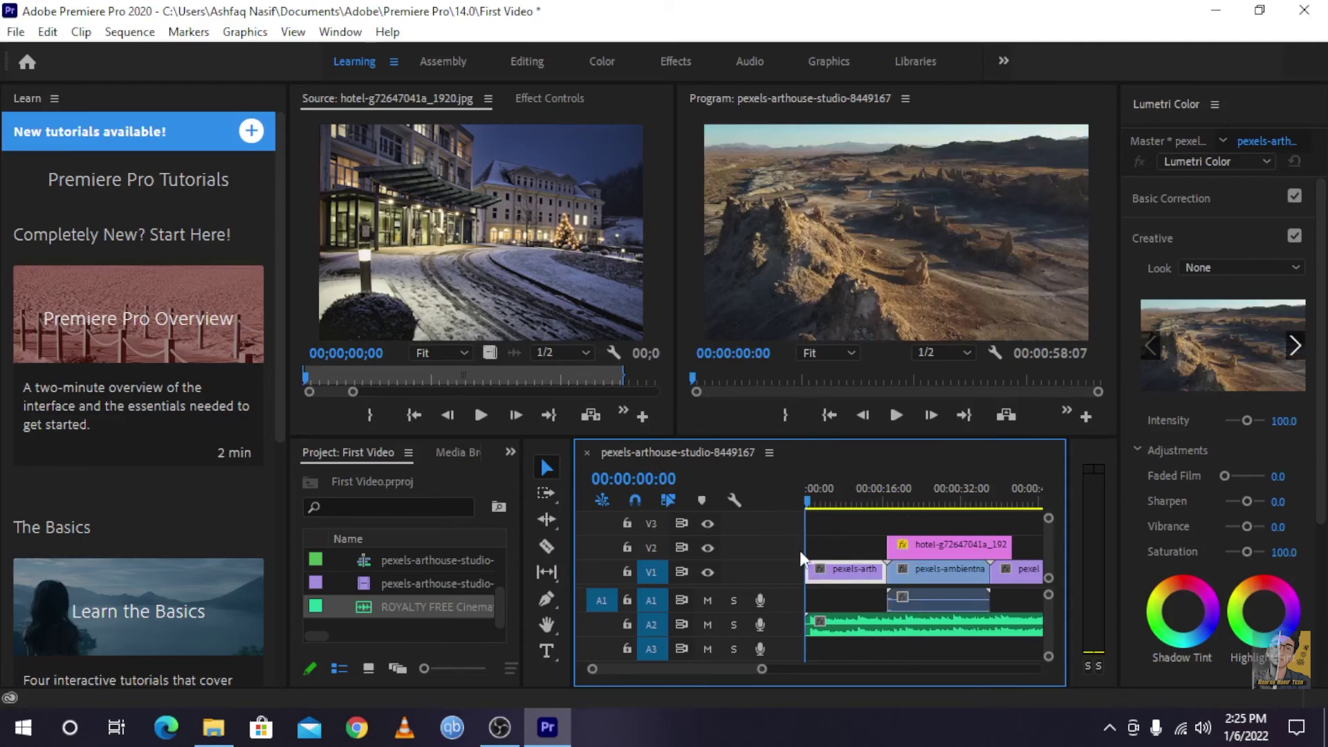
pyautogui.click(917, 489)
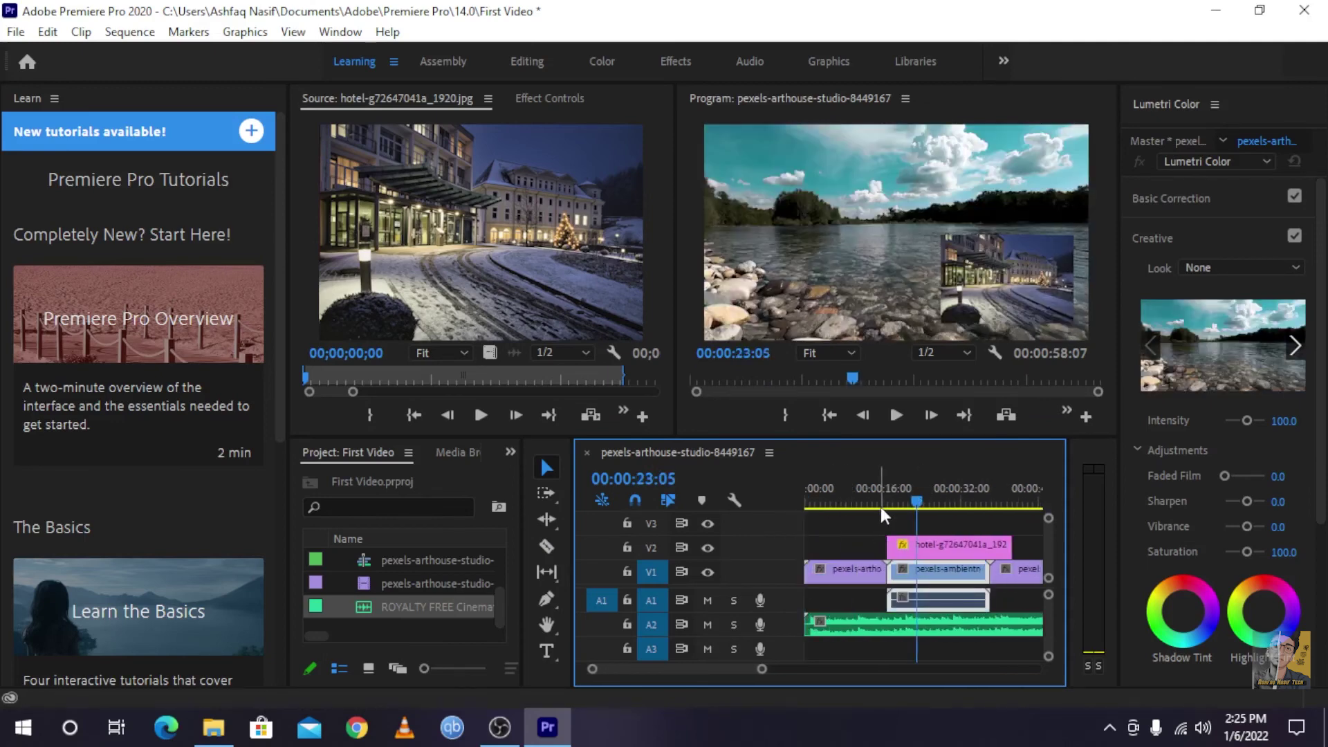
pyautogui.scroll(-2, 969, 530)
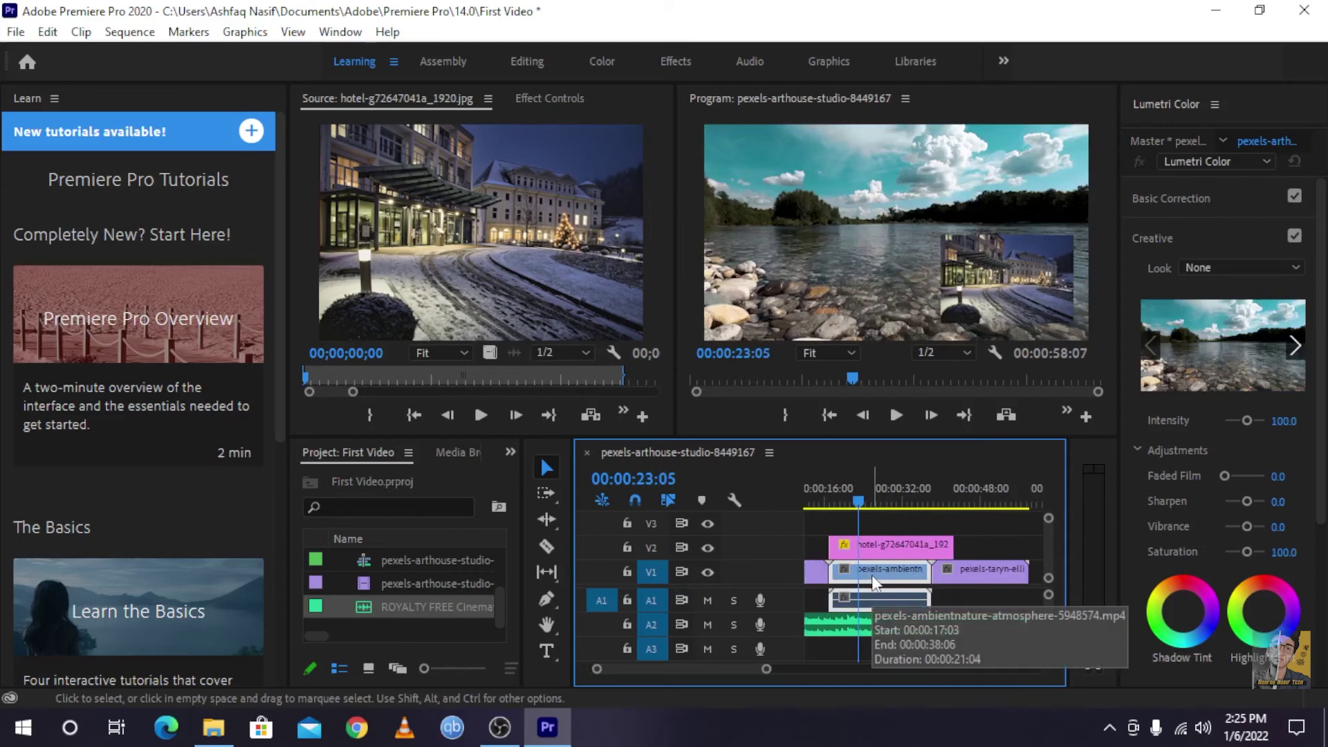
pyautogui.click(953, 600)
pyautogui.scroll(2, 953, 601)
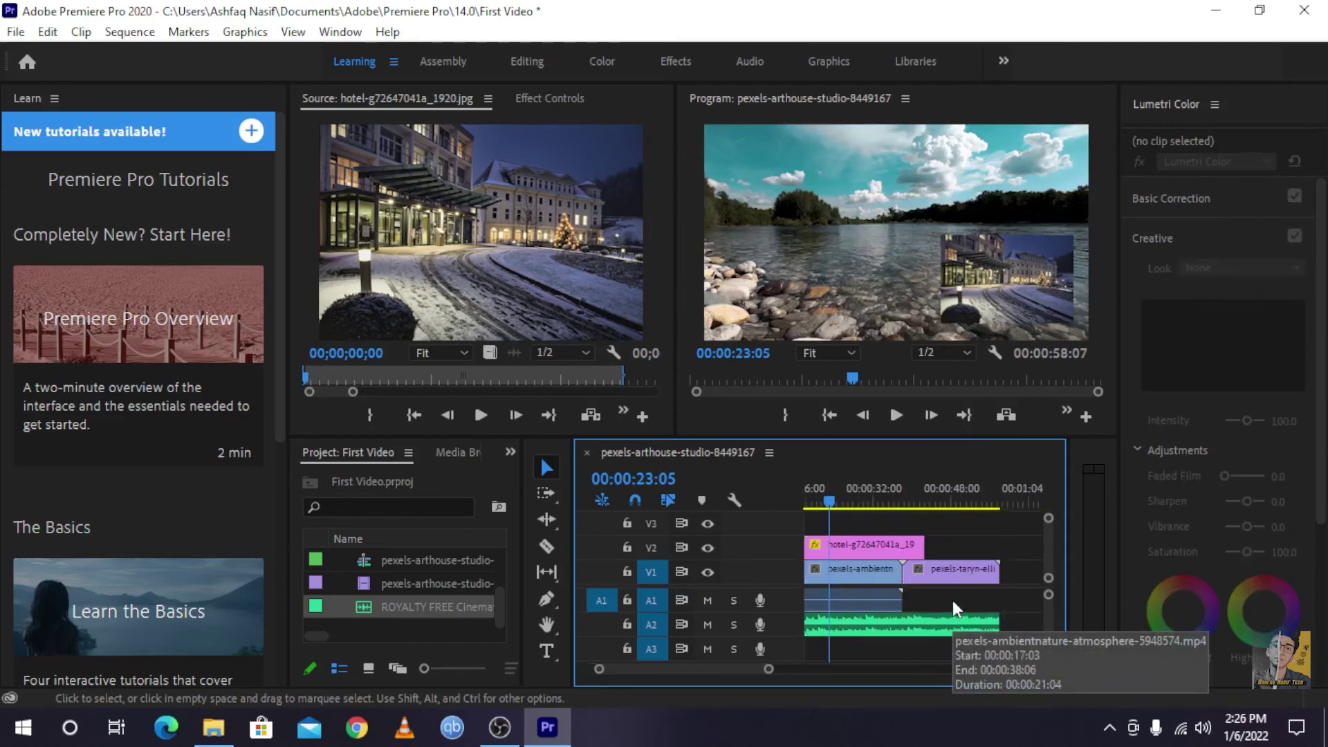
pyautogui.scroll(-3, 835, 531)
pyautogui.scroll(2, 883, 606)
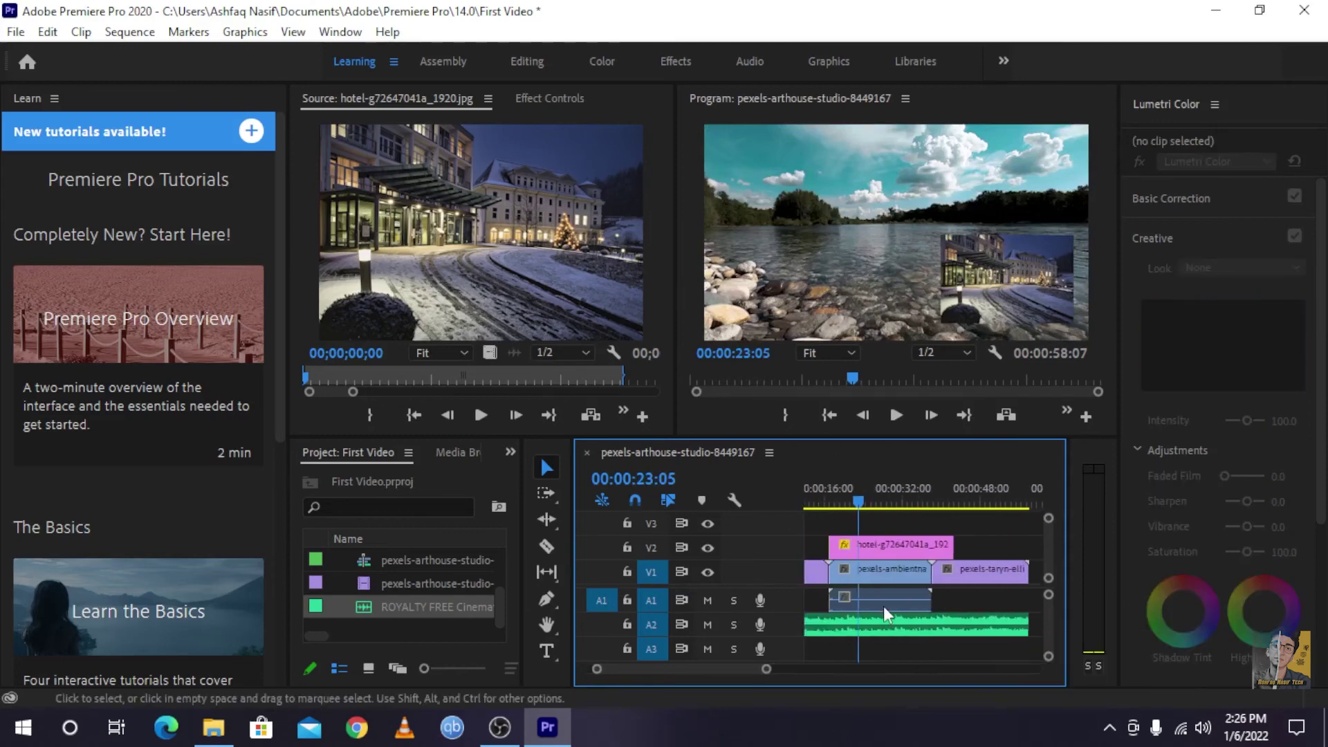
# Slide the hotel image on V2 so it starts around 00:00:22:11.
pyautogui.moveTo(933, 555); pyautogui.dragTo(905, 486)
pyautogui.click(886, 500)
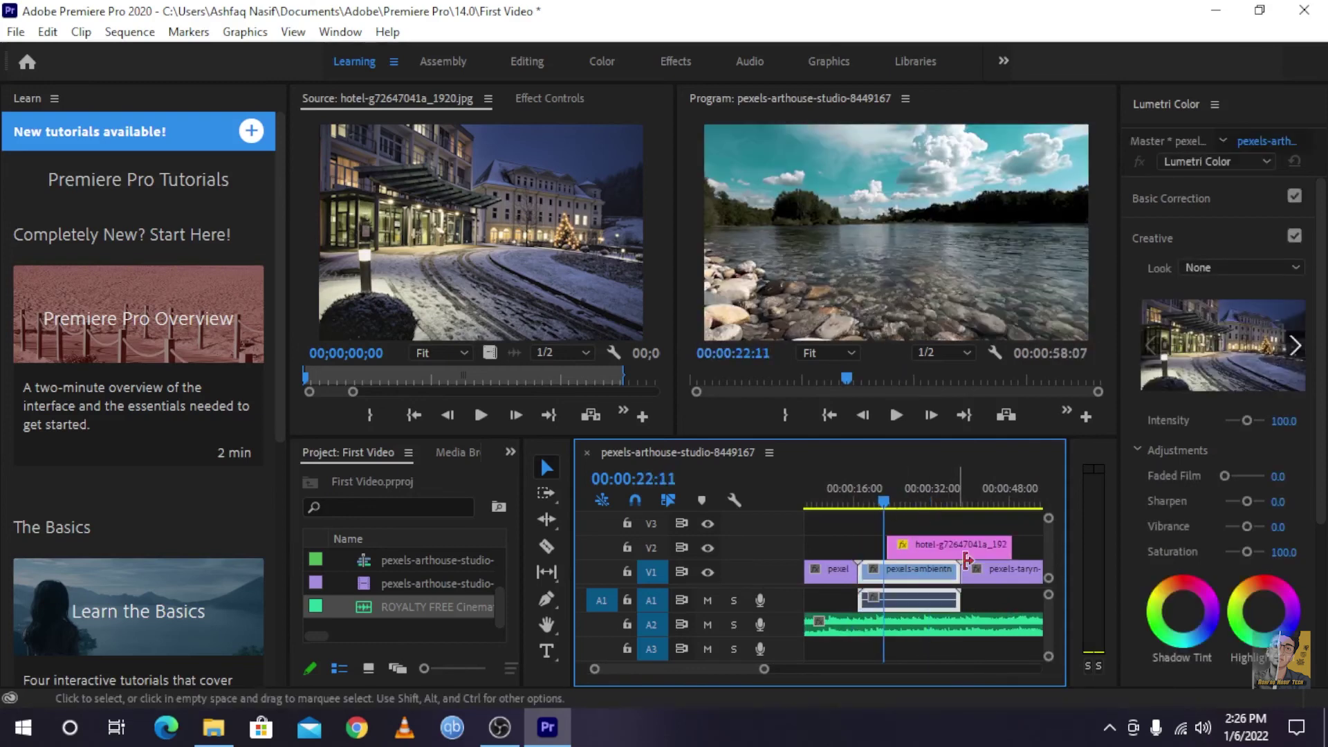
pyautogui.scroll(-5, 974, 592)
pyautogui.click(899, 574)
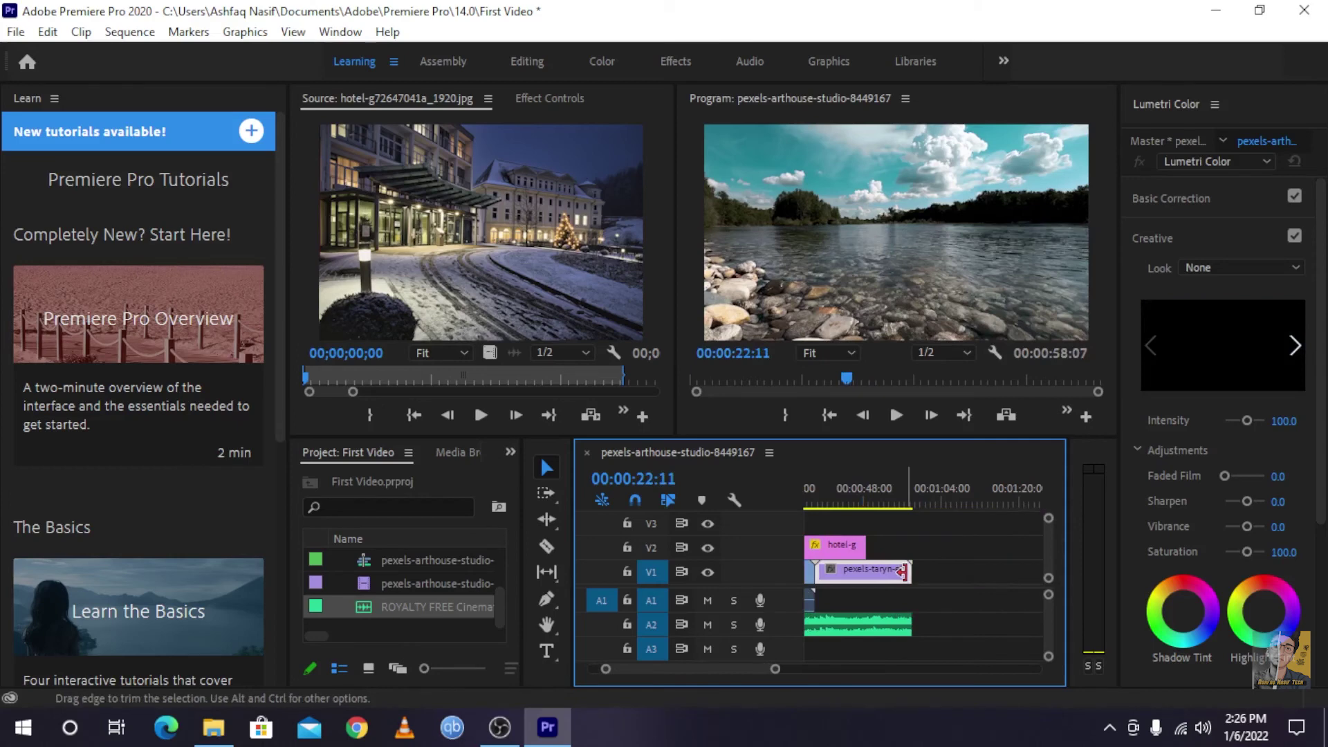
pyautogui.scroll(-8, 888, 604)
pyautogui.scroll(13, 868, 602)
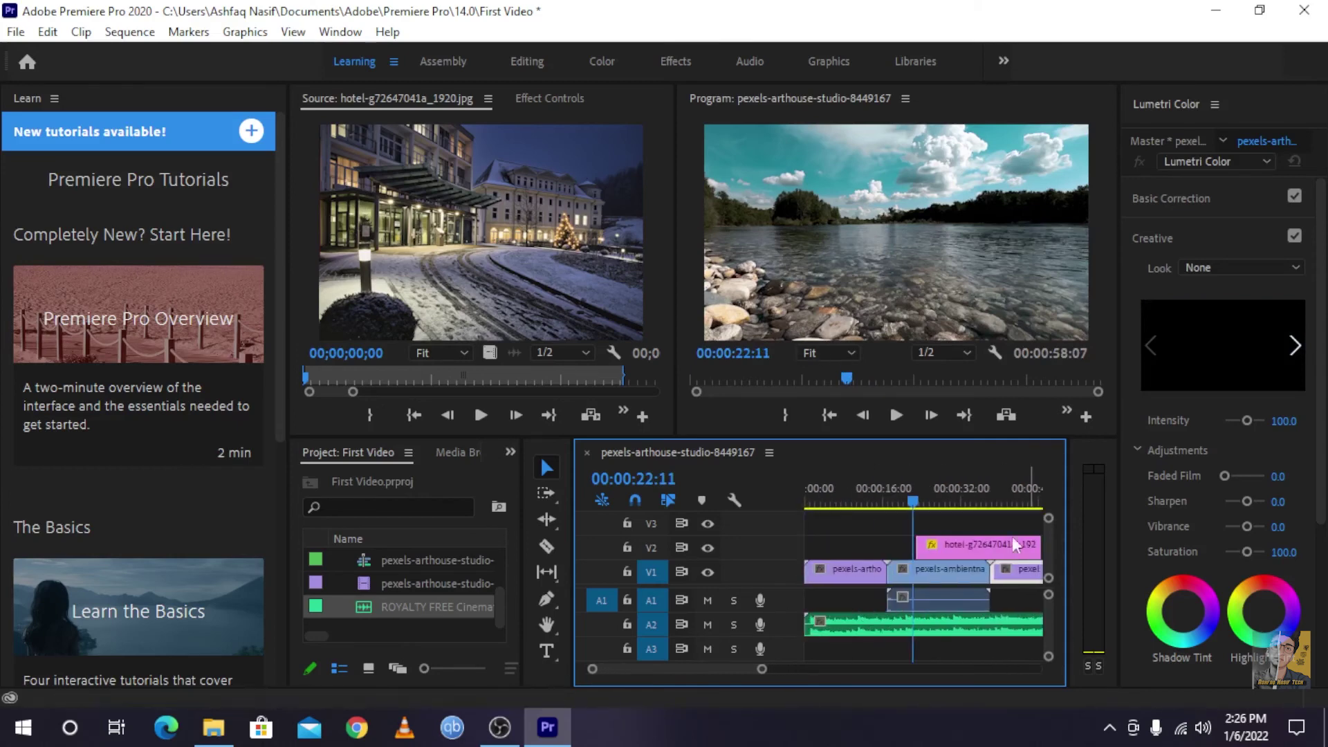
pyautogui.click(902, 567)
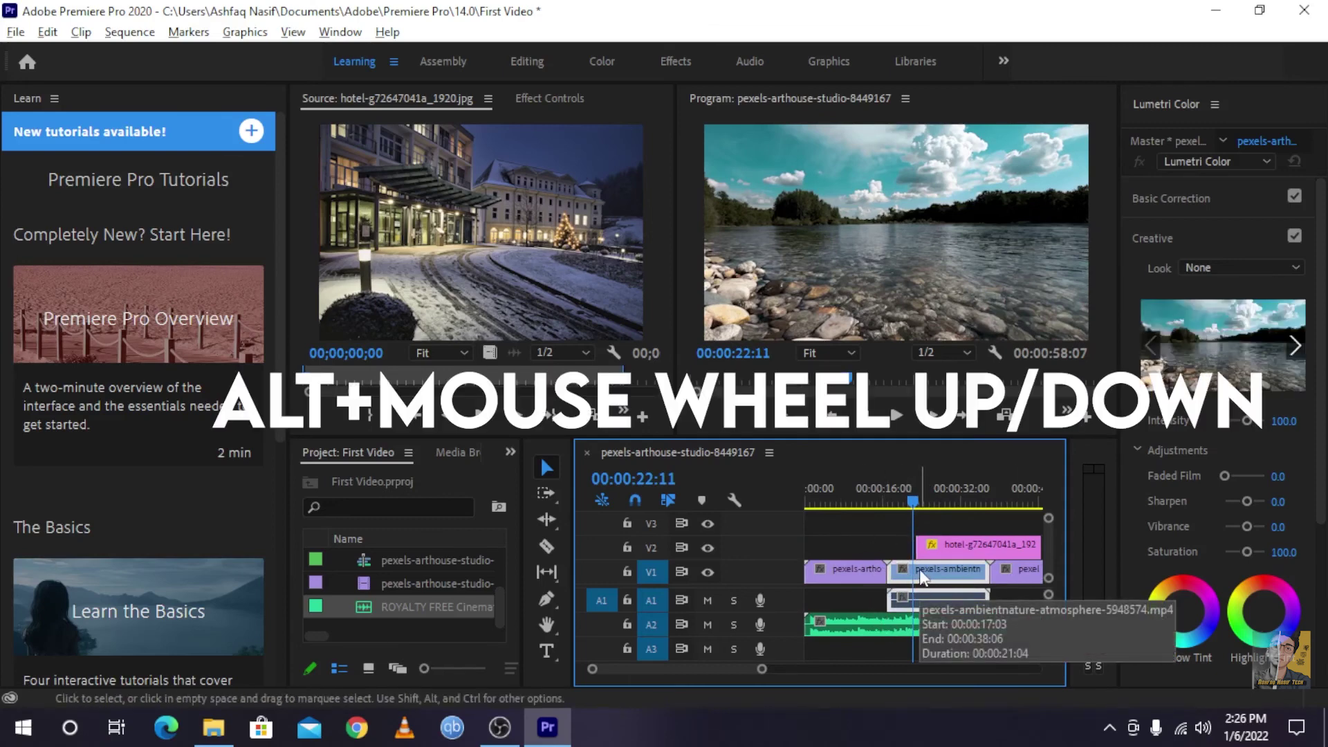
pyautogui.keyDown('alt'); pyautogui.scroll(3, 920, 576); pyautogui.keyUp('alt')
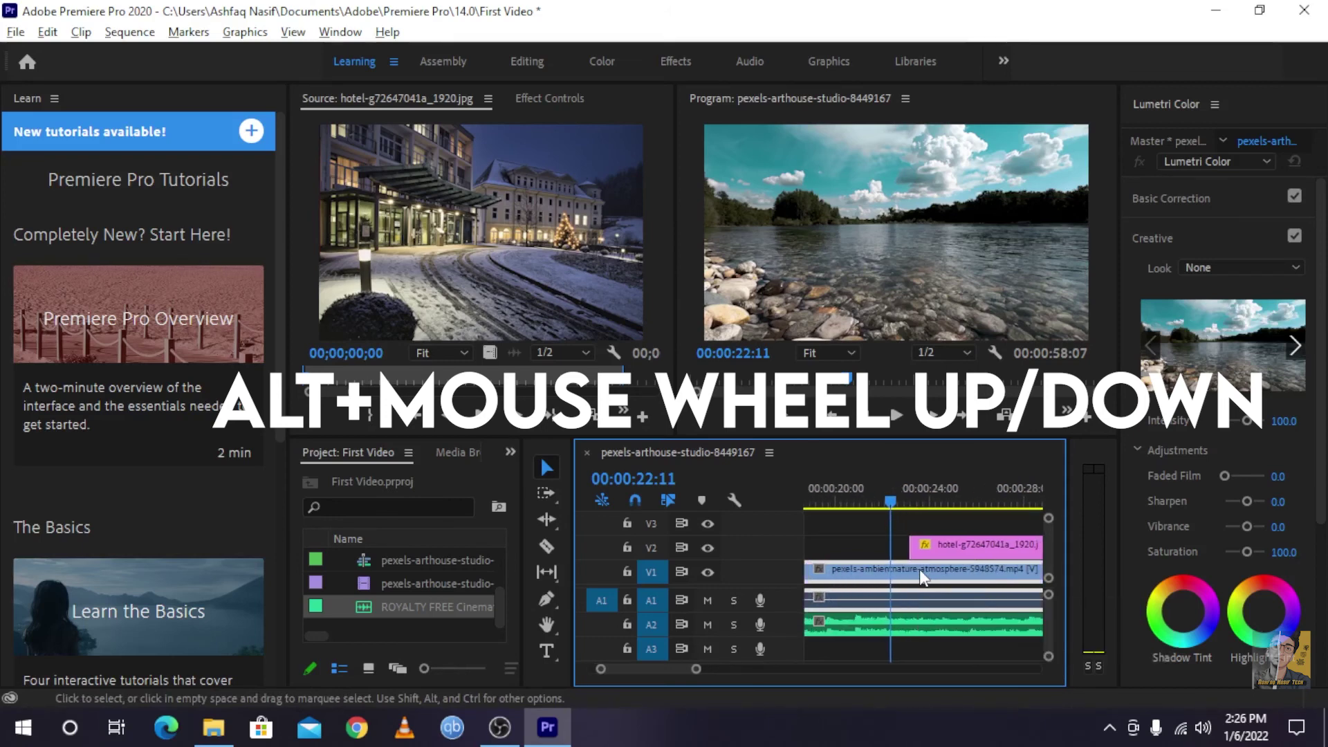
pyautogui.keyDown('alt'); pyautogui.scroll(-3, 734, 666); pyautogui.keyUp('alt')
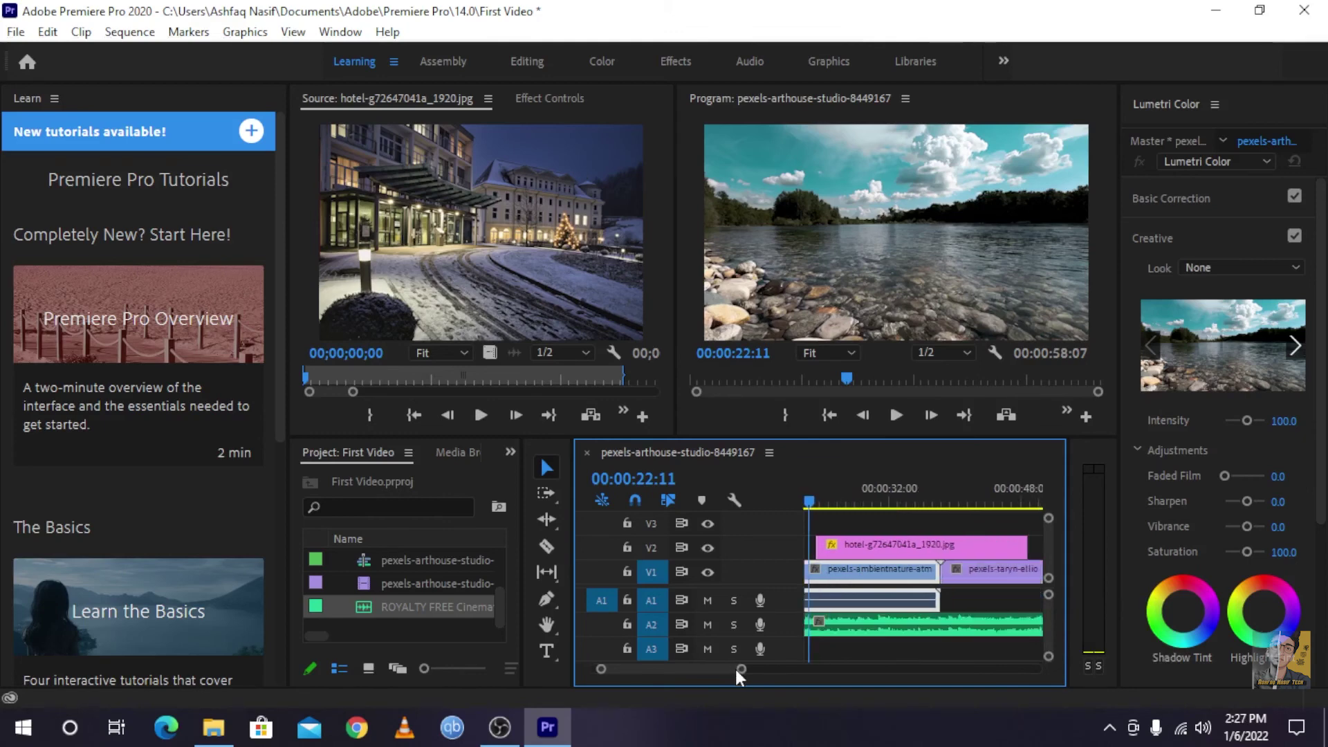
pyautogui.moveTo(737, 668); pyautogui.dragTo(783, 669)
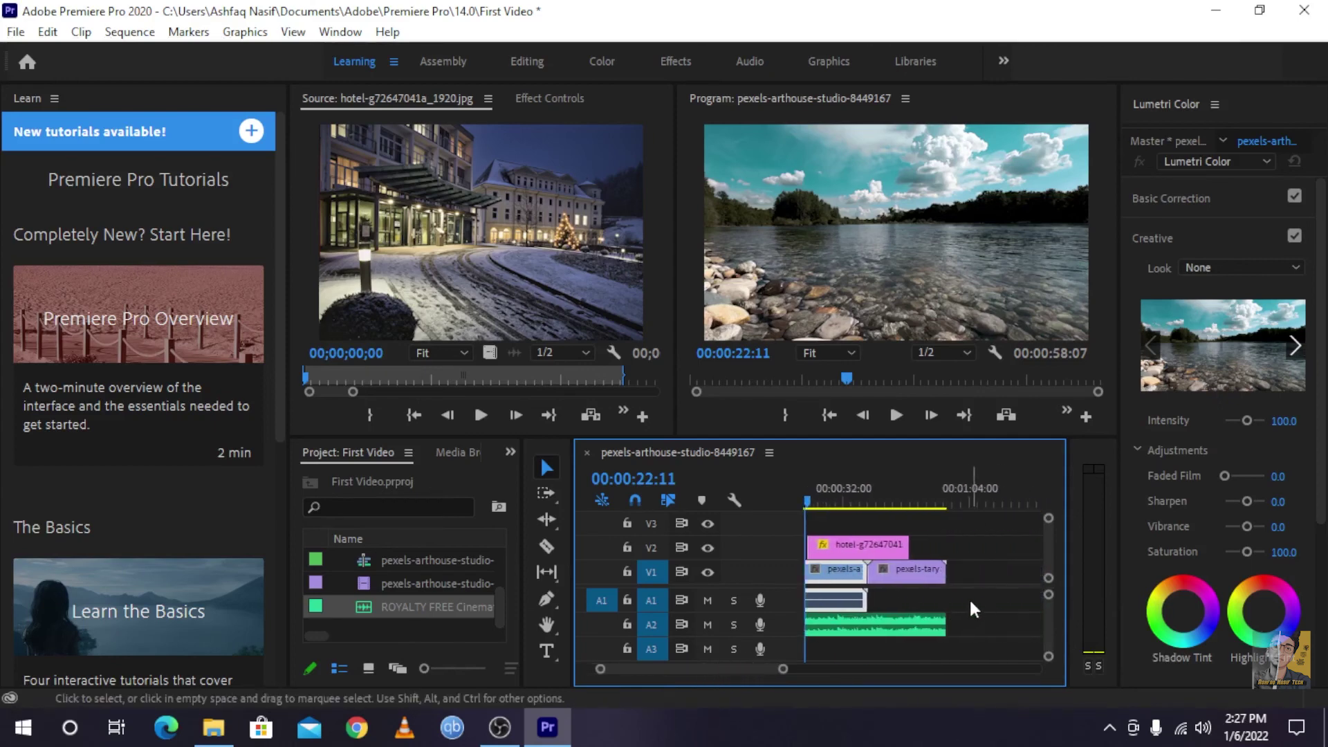
pyautogui.scroll(3, 972, 608)
pyautogui.click(864, 488)
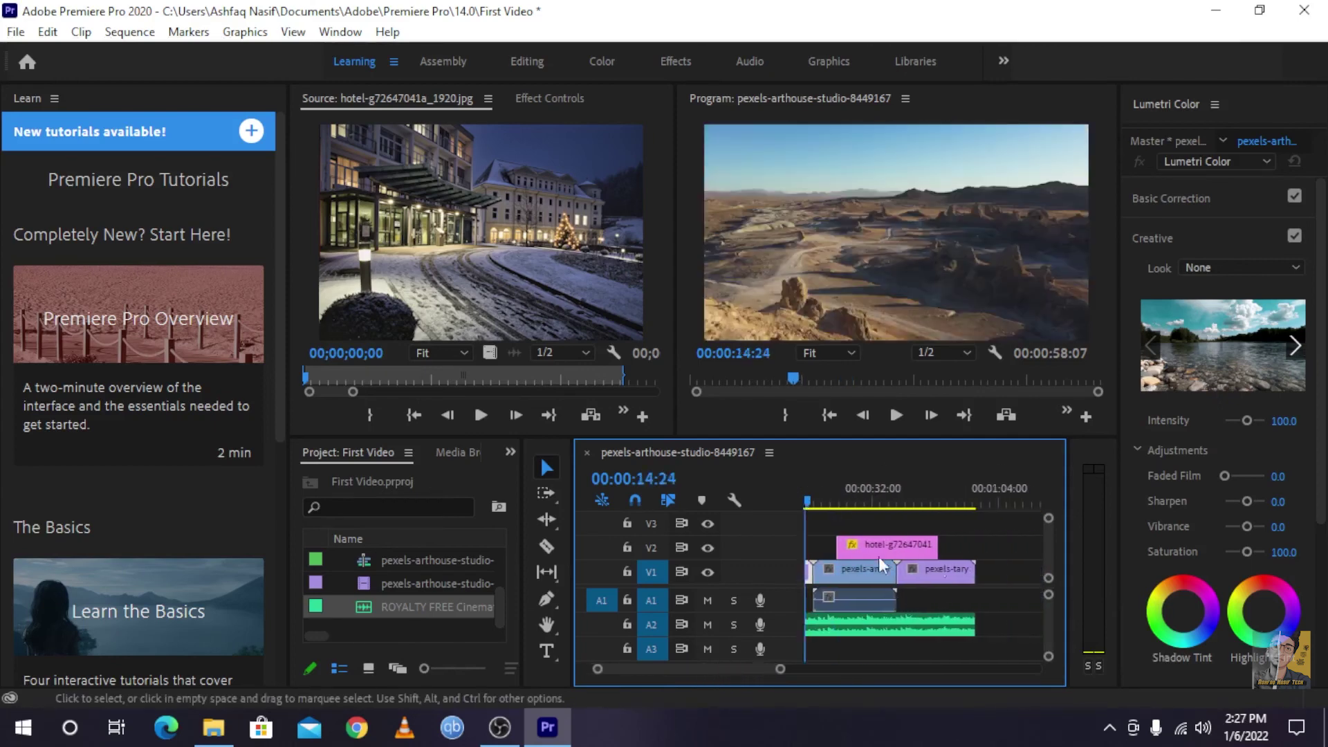
pyautogui.scroll(-3, 885, 584)
pyautogui.scroll(5, 890, 586)
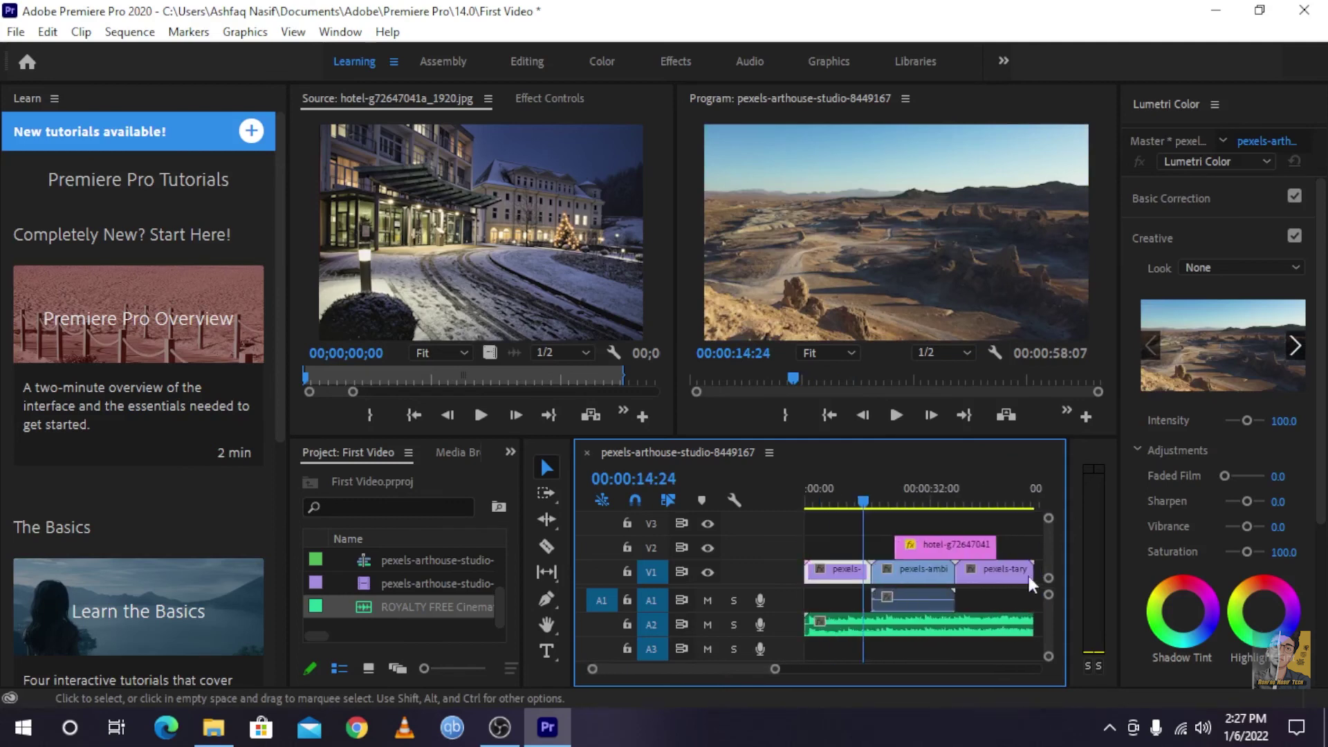
pyautogui.click(891, 571)
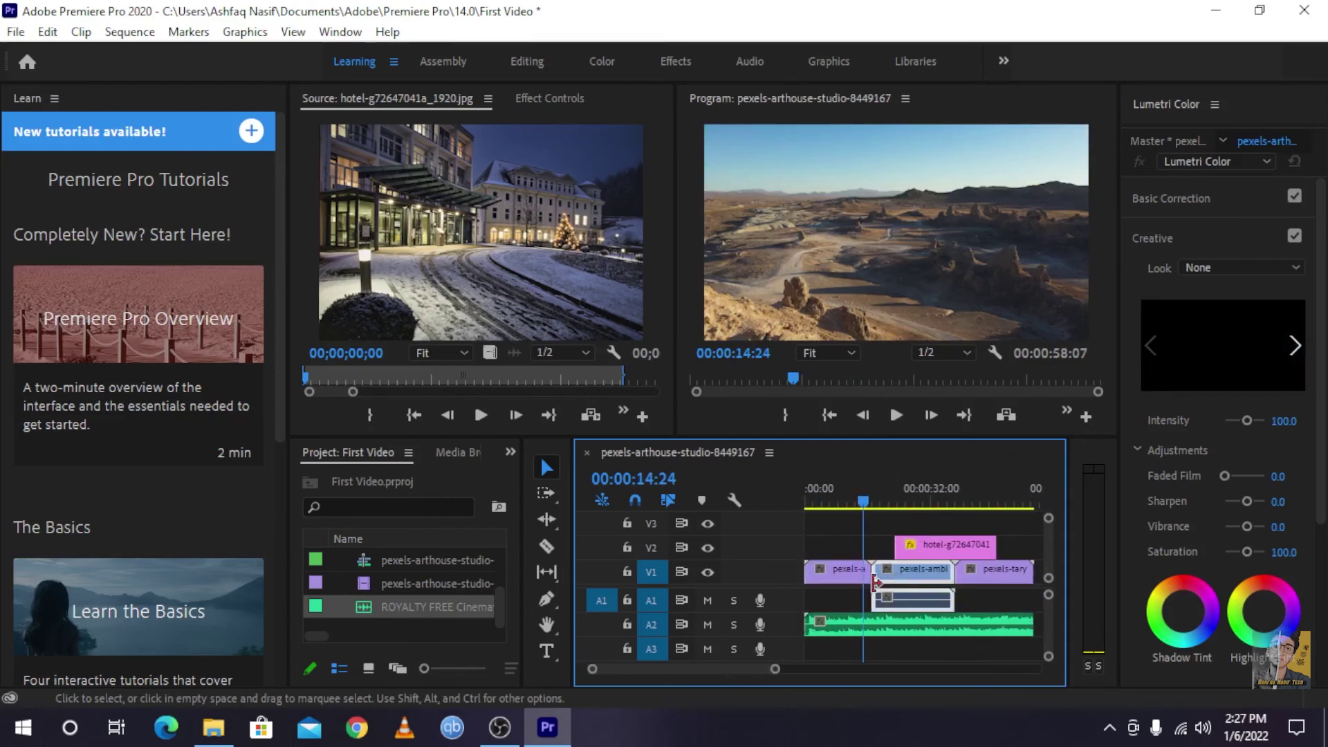
pyautogui.click(963, 568)
pyautogui.click(895, 588)
pyautogui.click(823, 570)
pyautogui.click(919, 490)
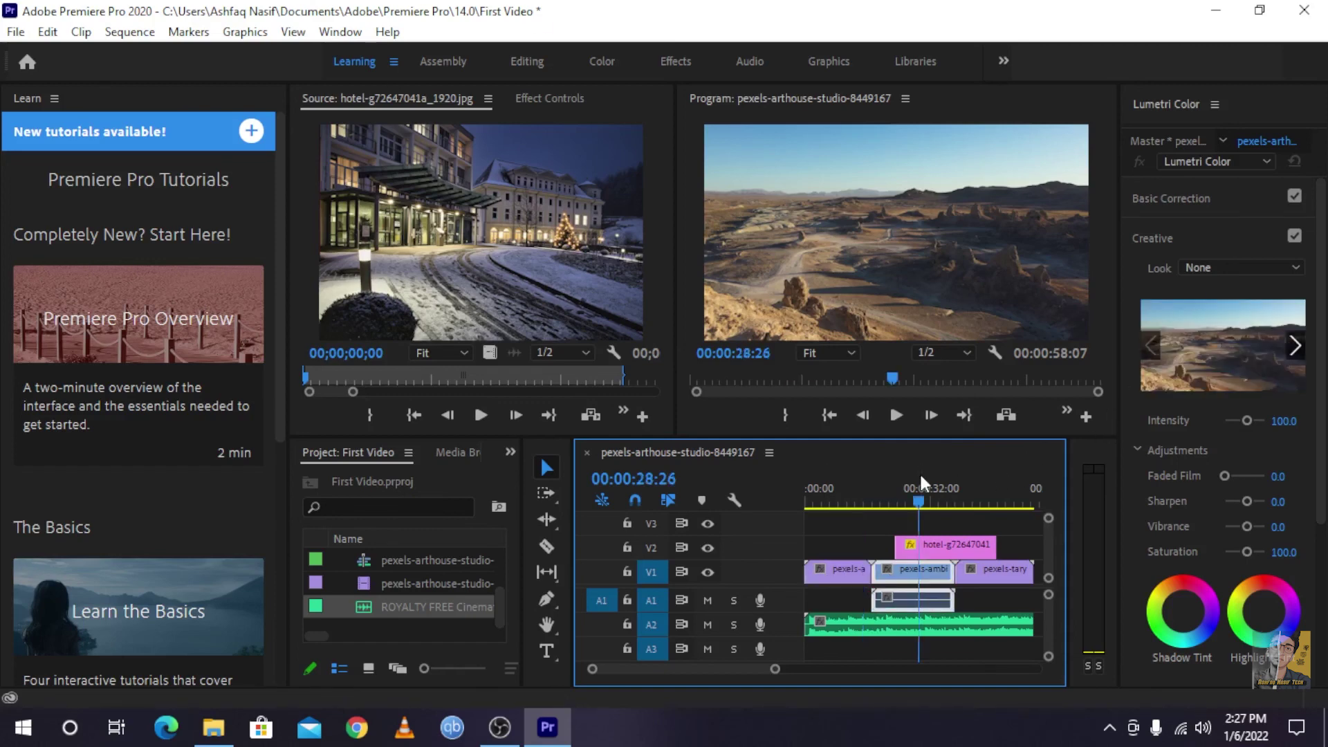